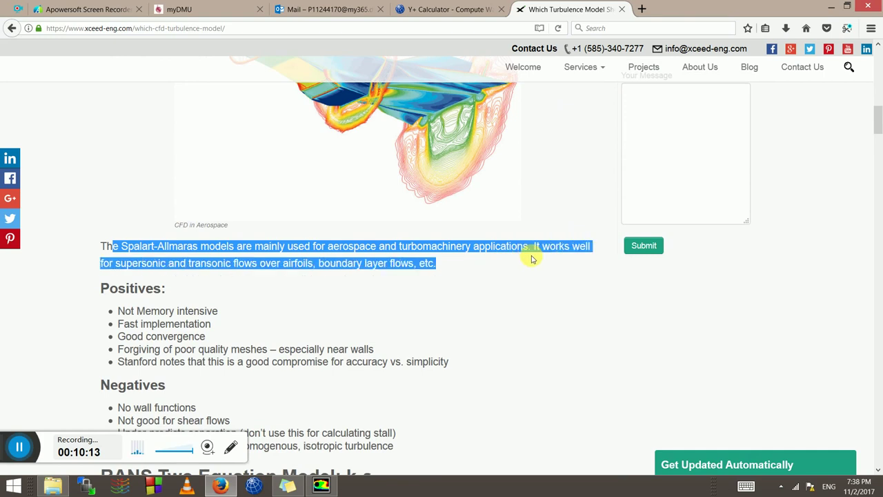
# Read the article's positives and negatives of the Spalart-Allmaras model and continue to the two-equation k-ε section
pyautogui.click(457, 305)
pyautogui.scroll(-4, 305, 325)
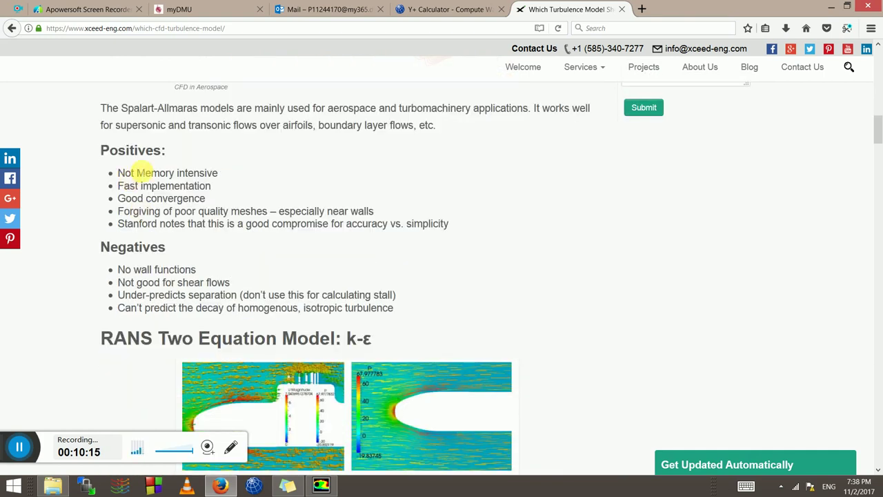
pyautogui.scroll(-3, 211, 280)
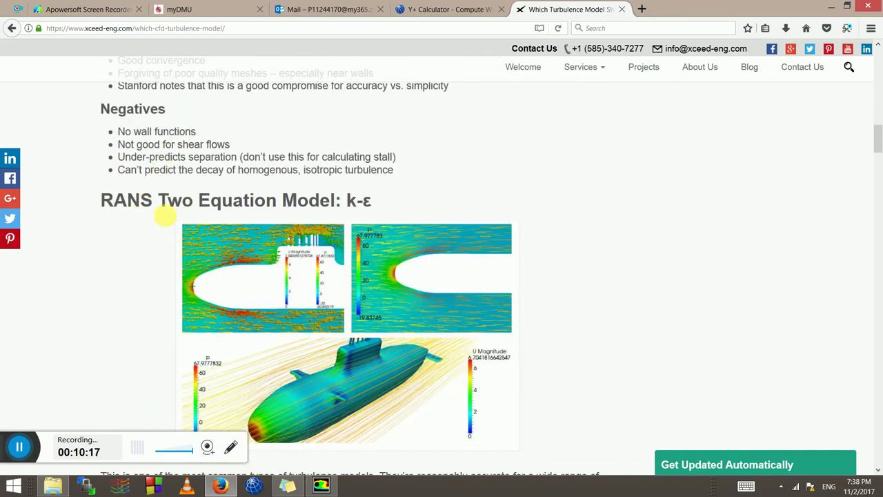
pyautogui.scroll(-5, 256, 246)
pyautogui.scroll(4, 262, 247)
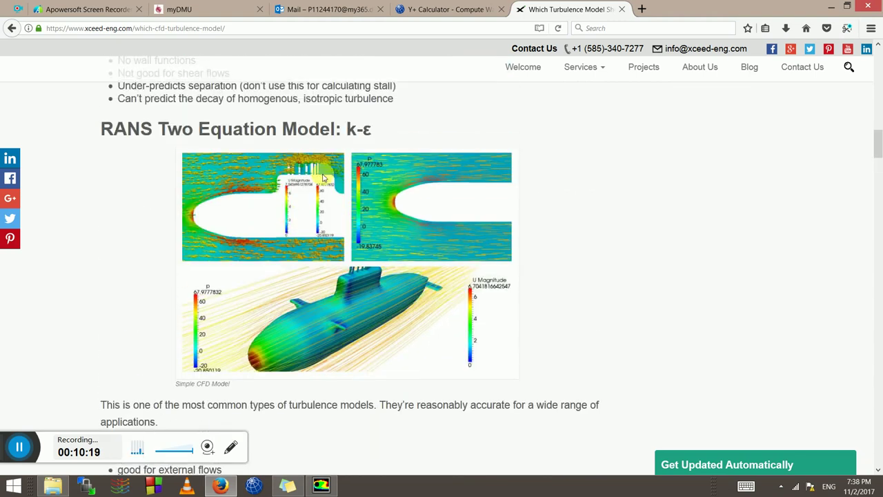
pyautogui.scroll(-4, 233, 317)
# Switch to ANSYS Fluent, select the k-epsilon (2 eqn) viscous model, and return to the turbulence model article in Firefox
pyautogui.hotkey('alt', 'Tab')
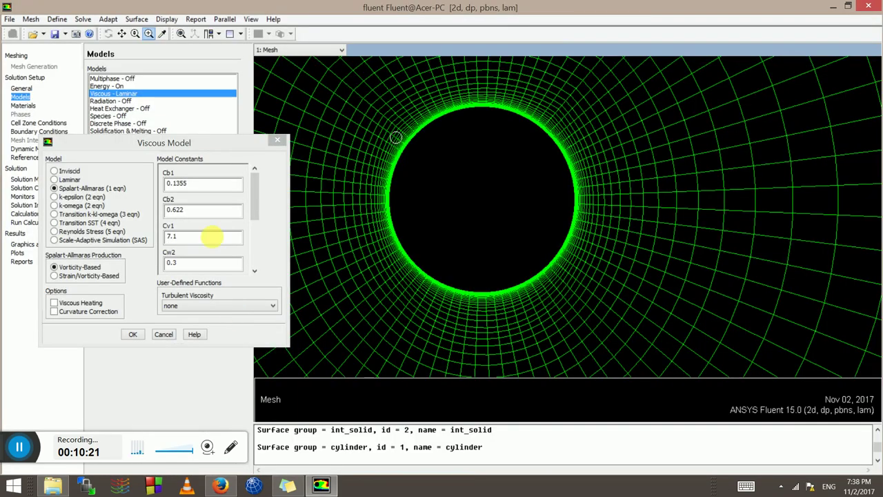
pyautogui.click(69, 198)
pyautogui.hotkey('alt', 'Tab')
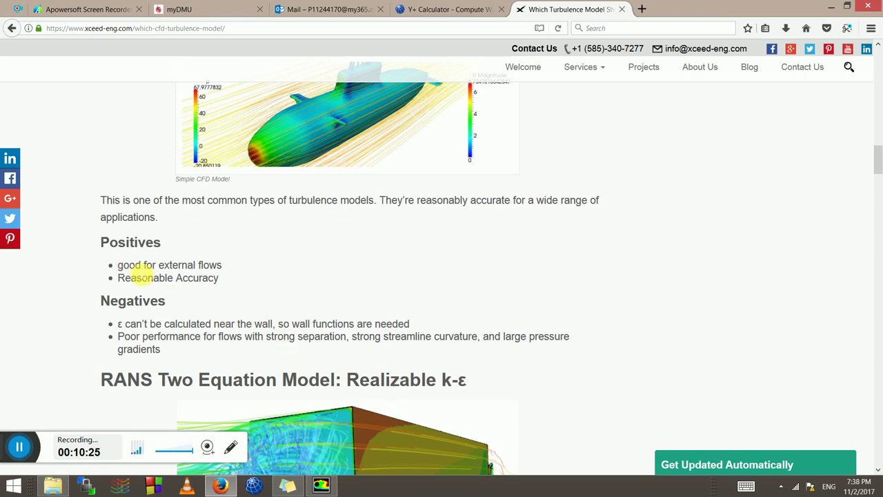
# Read the article's positives and negatives for the k-ε, Realizable k-ε and RNG k-ε turbulence models
pyautogui.scroll(-2, 187, 276)
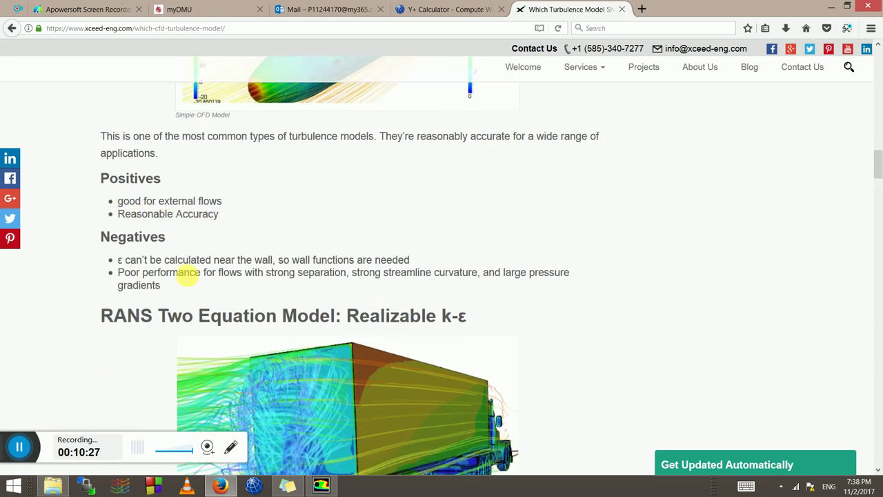
pyautogui.scroll(2, 199, 238)
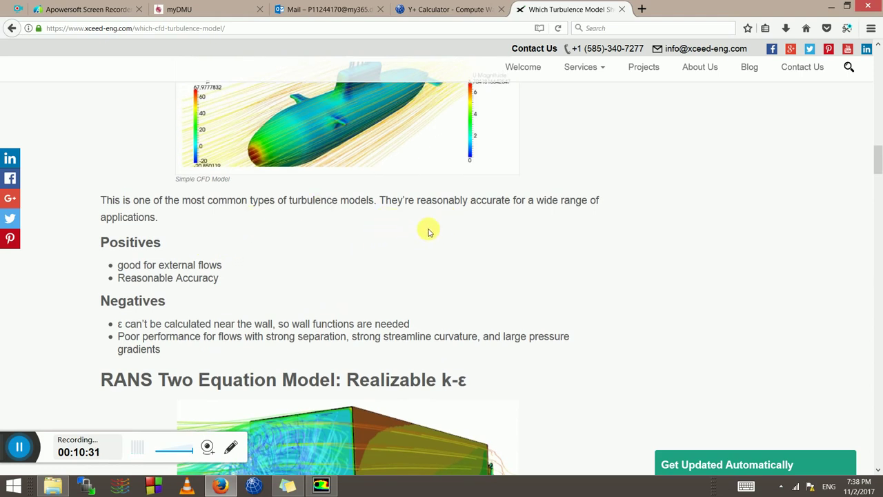
pyautogui.scroll(-5, 435, 241)
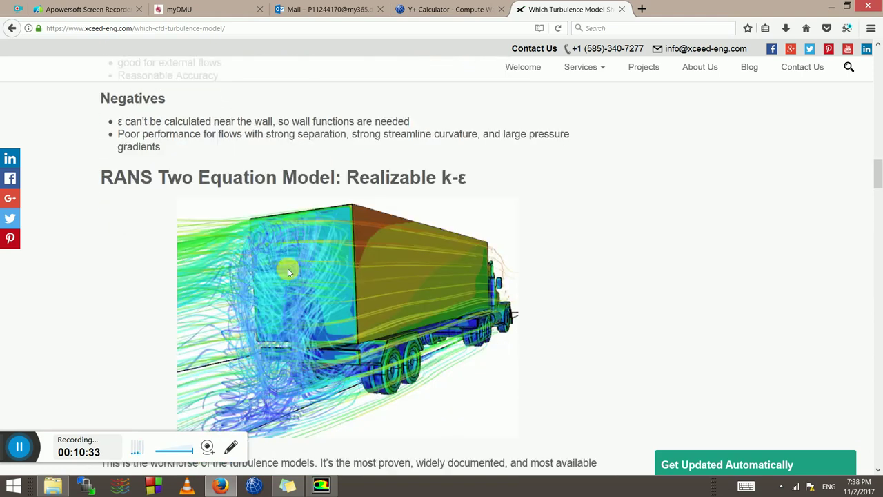
pyautogui.scroll(-6, 290, 271)
pyautogui.scroll(-3, 263, 267)
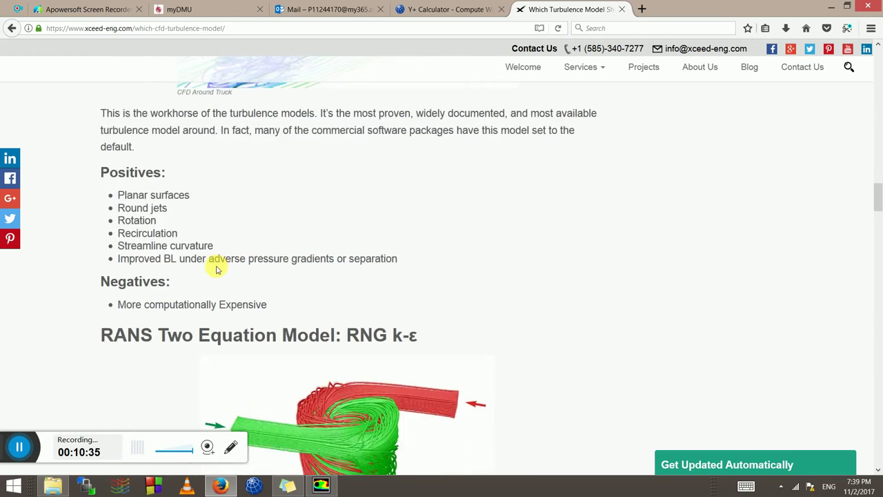
pyautogui.moveTo(152, 246); pyautogui.dragTo(135, 221)
pyautogui.click(138, 222)
pyautogui.scroll(-2, 198, 299)
pyautogui.scroll(-1, 290, 293)
pyautogui.scroll(-4, 290, 293)
# Compare the article's k-ω and Shear Stress Transport k-ω sections, including their positives, negatives and typical applications
pyautogui.scroll(-4, 253, 288)
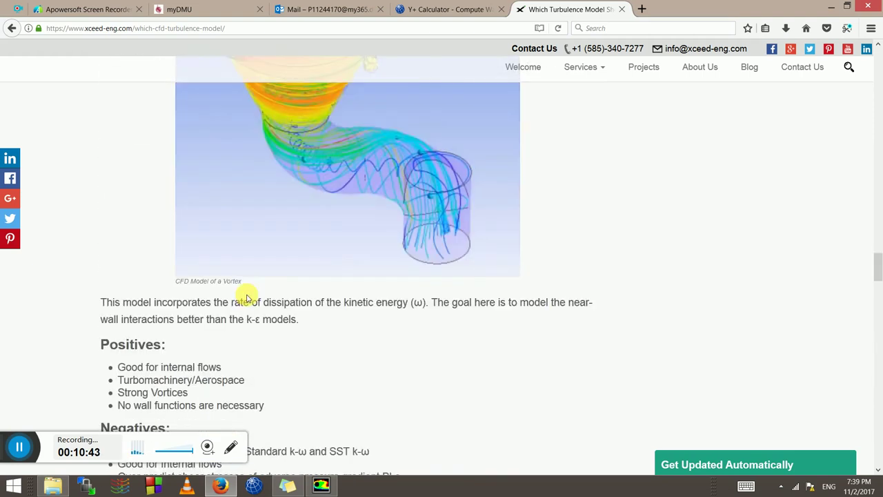
pyautogui.scroll(-4, 246, 298)
pyautogui.scroll(-3, 244, 296)
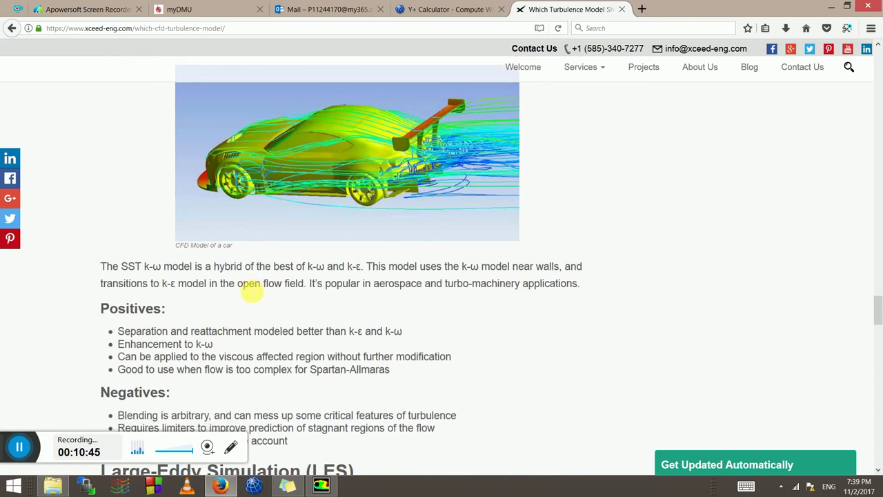
pyautogui.scroll(4, 251, 291)
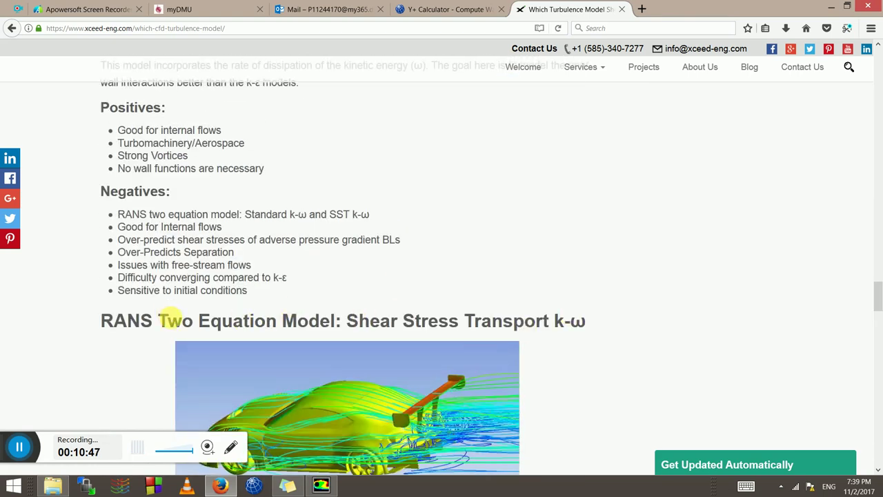
pyautogui.moveTo(124, 324); pyautogui.dragTo(516, 367)
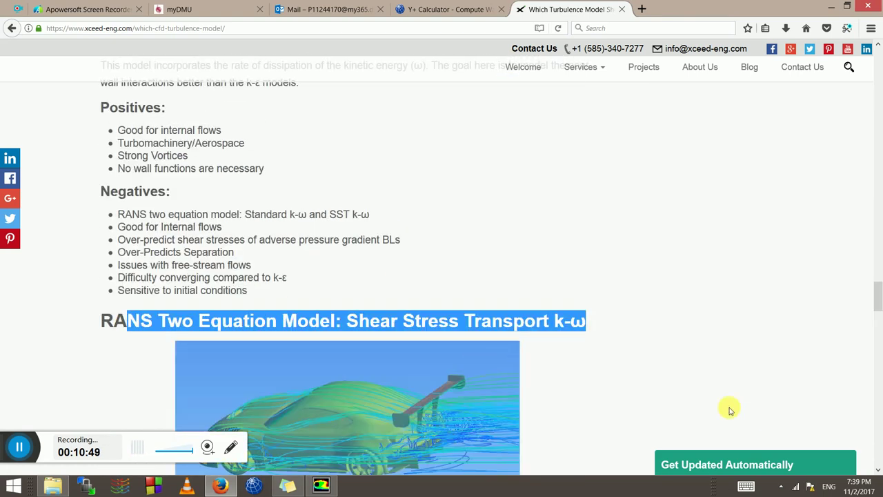
pyautogui.click(756, 416)
pyautogui.scroll(-5, 461, 376)
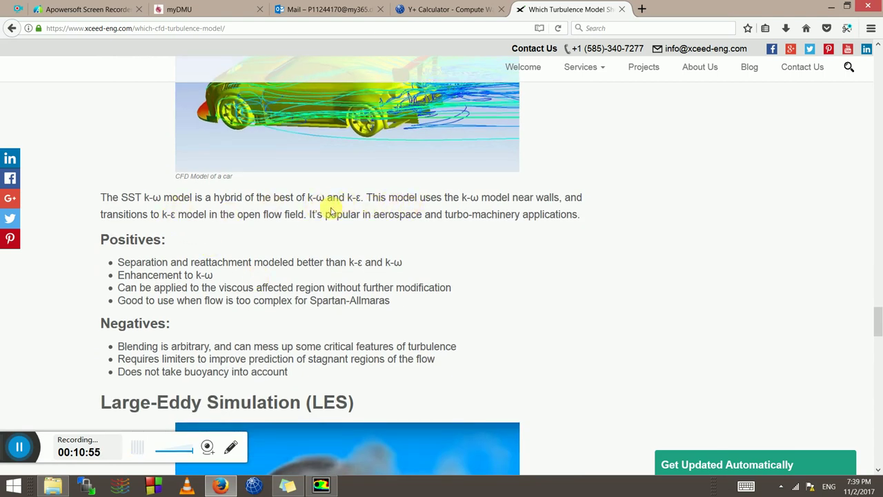
pyautogui.moveTo(326, 214); pyautogui.dragTo(539, 224)
pyautogui.click(223, 251)
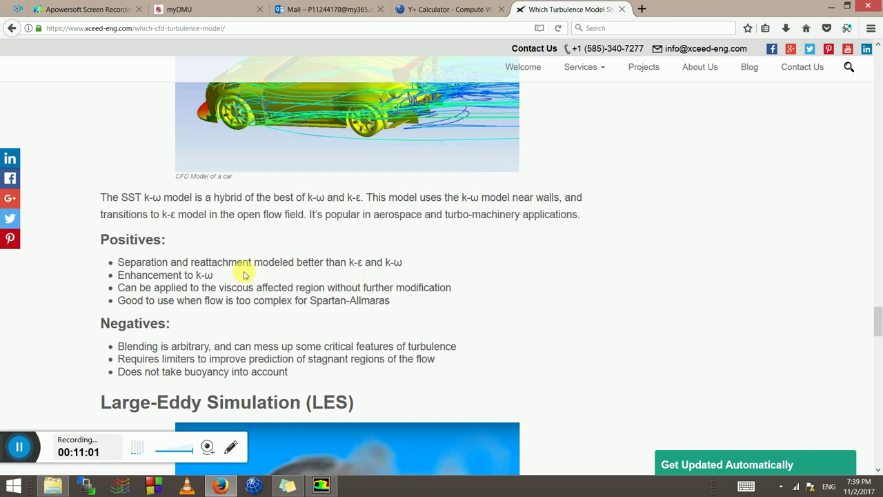
pyautogui.scroll(-3, 222, 302)
pyautogui.scroll(4, 222, 303)
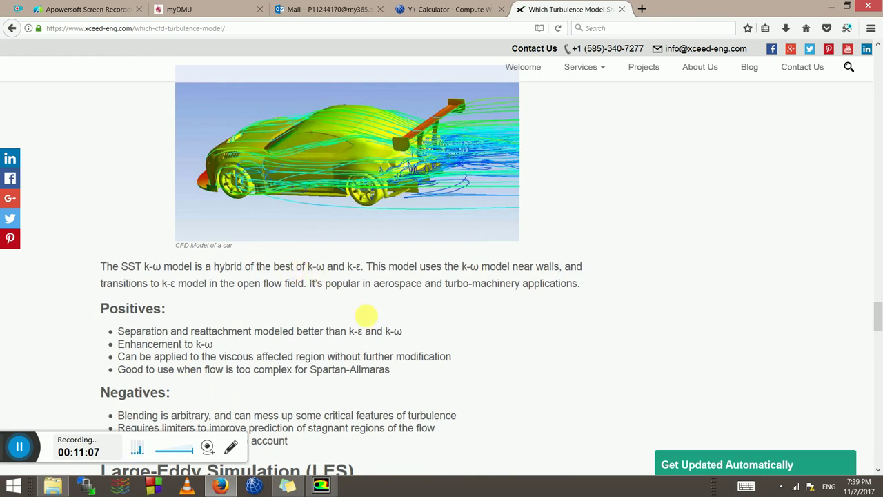
# Switch to ANSYS Fluent and apply the k-omega (2 eqn) viscous model in its SST variant
pyautogui.hotkey('alt', 'Tab')
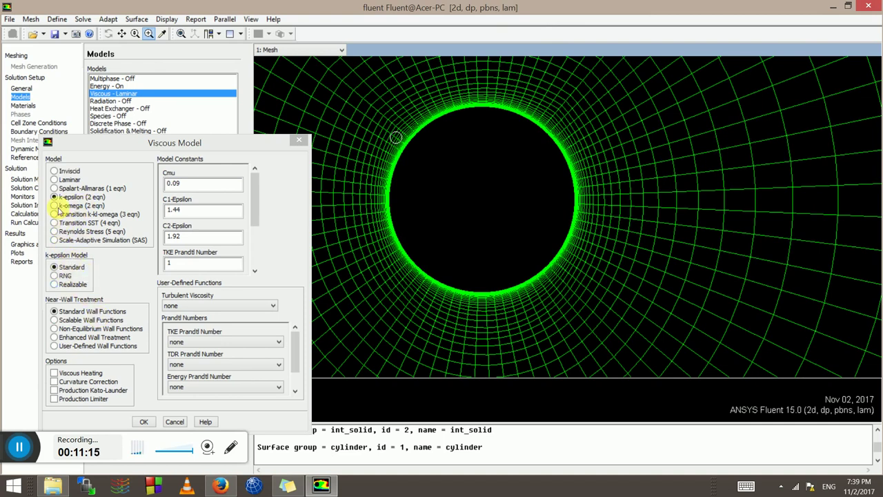
pyautogui.click(55, 205)
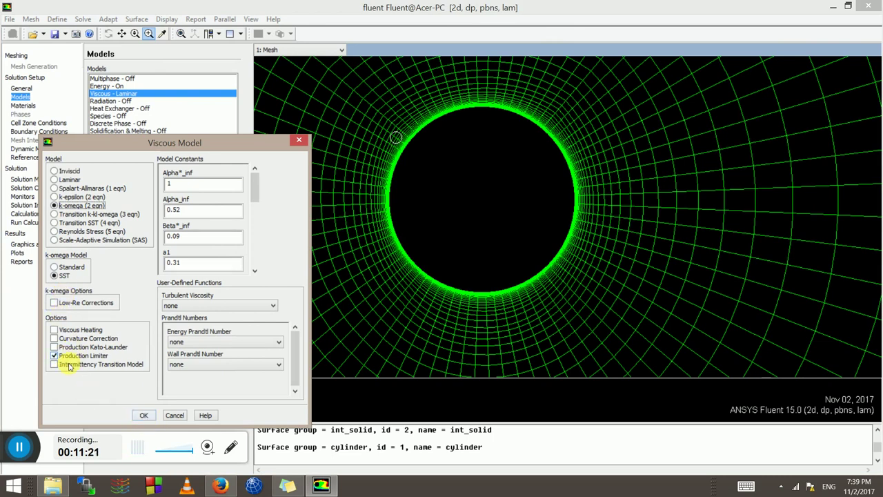
pyautogui.click(142, 414)
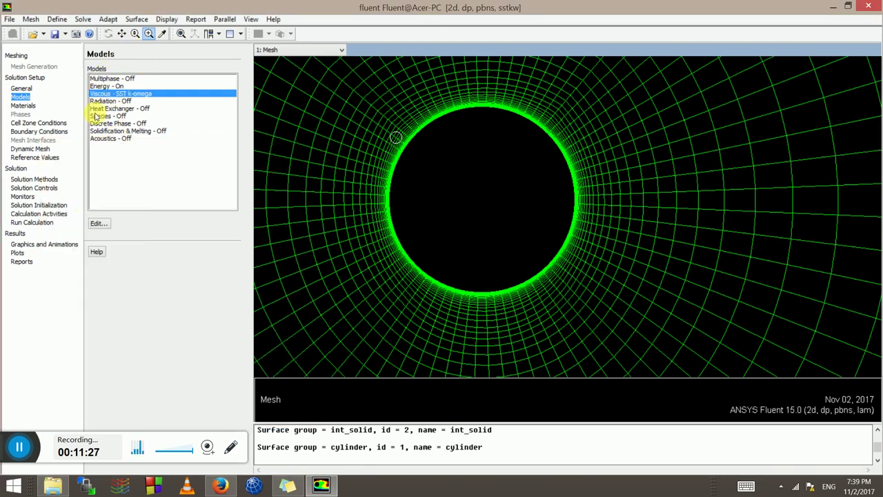
pyautogui.click(104, 103)
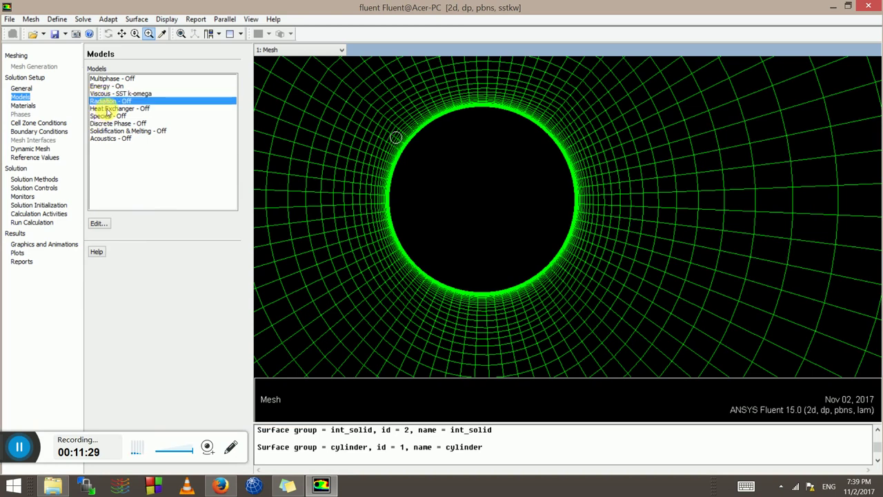
pyautogui.click(107, 109)
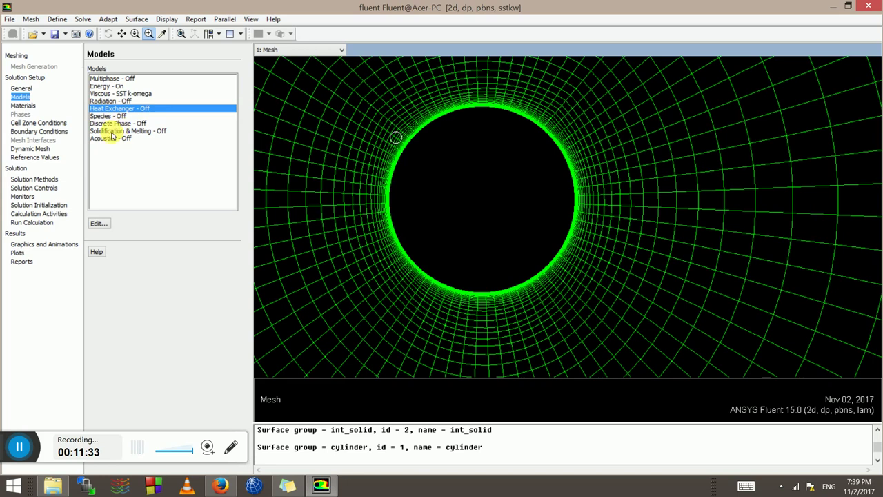
pyautogui.click(111, 131)
pyautogui.click(109, 140)
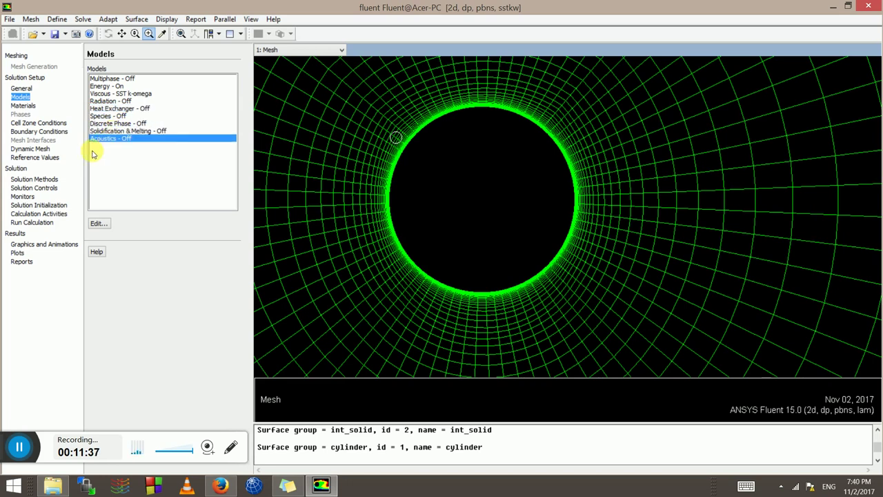
pyautogui.click(22, 105)
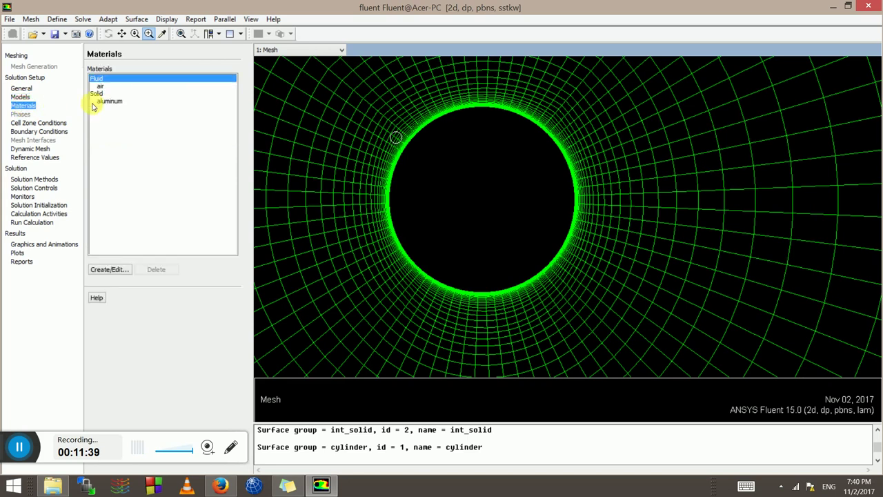
pyautogui.click(105, 86)
pyautogui.doubleClick(101, 88)
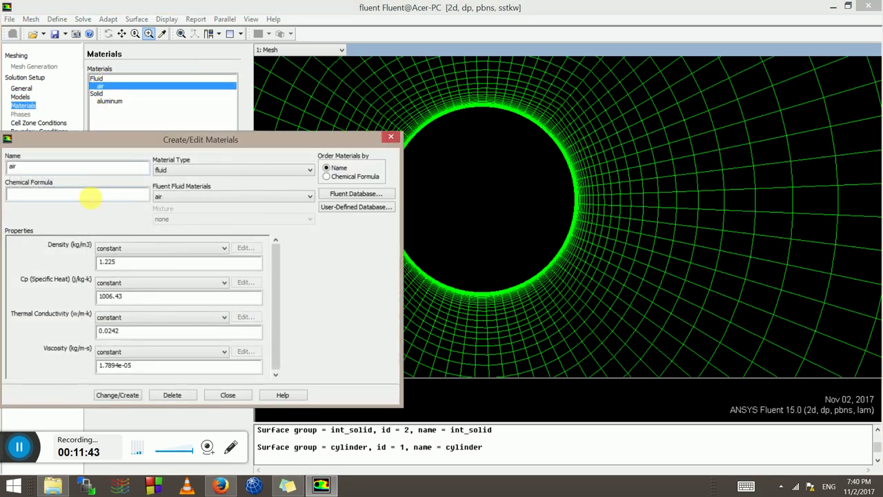
pyautogui.click(132, 250)
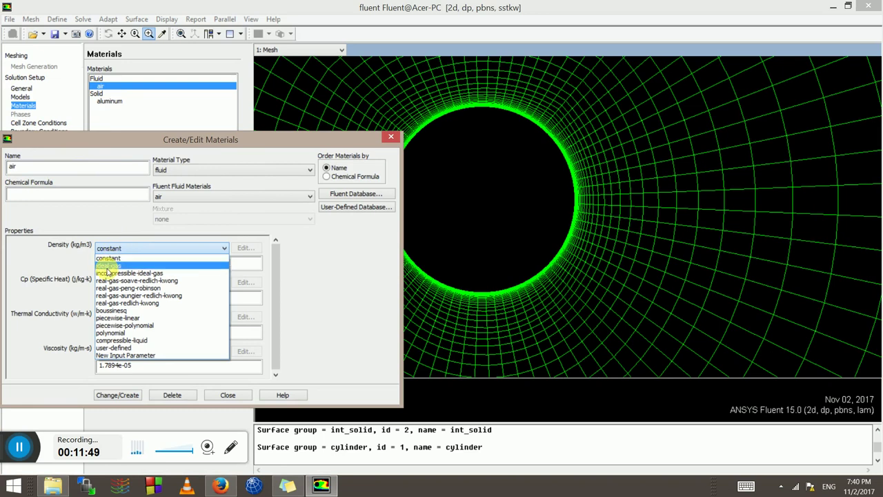
pyautogui.click(107, 266)
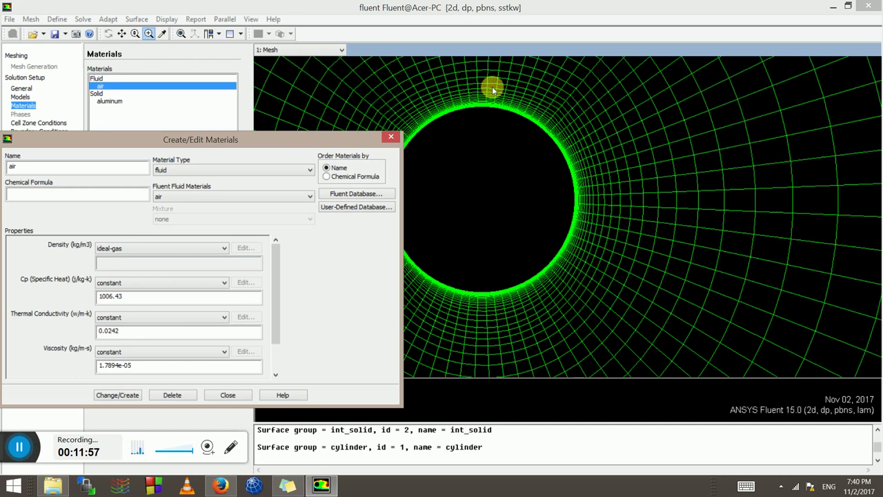
pyautogui.click(109, 251)
pyautogui.click(109, 260)
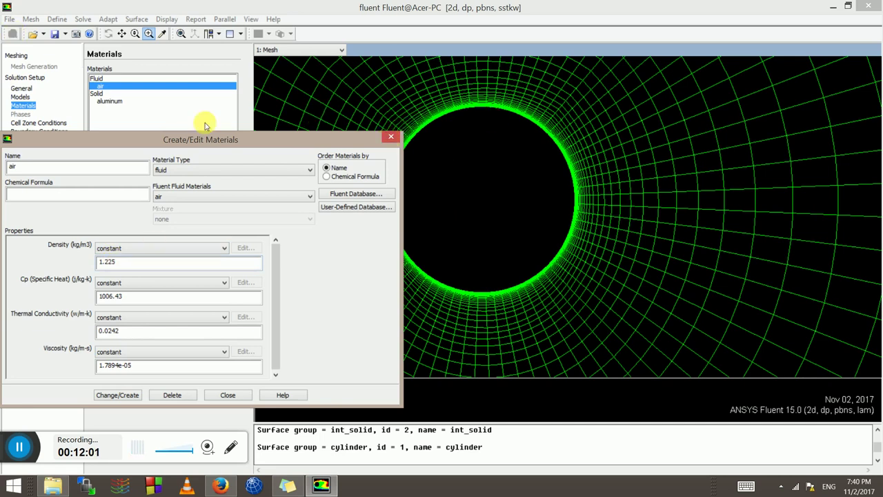
pyautogui.press('Escape')
# Check that the energy equation is enabled and inspect the farfield zone in the boundary conditions
pyautogui.click(20, 97)
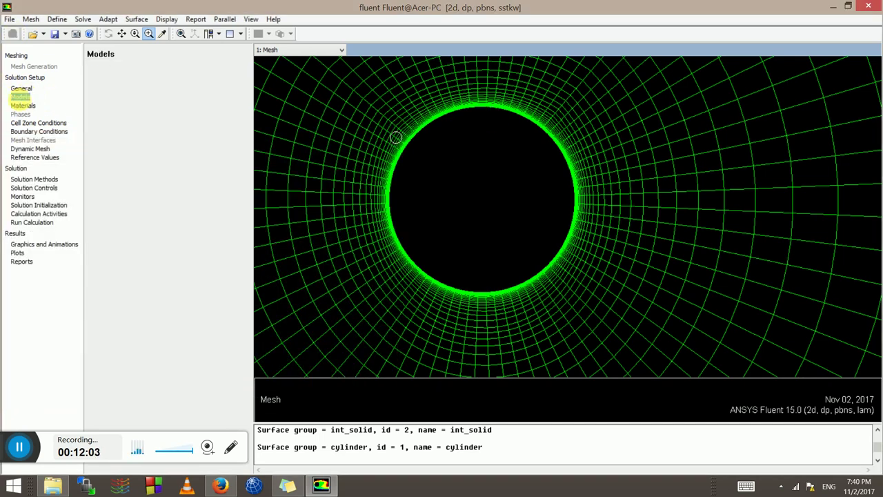
pyautogui.doubleClick(113, 86)
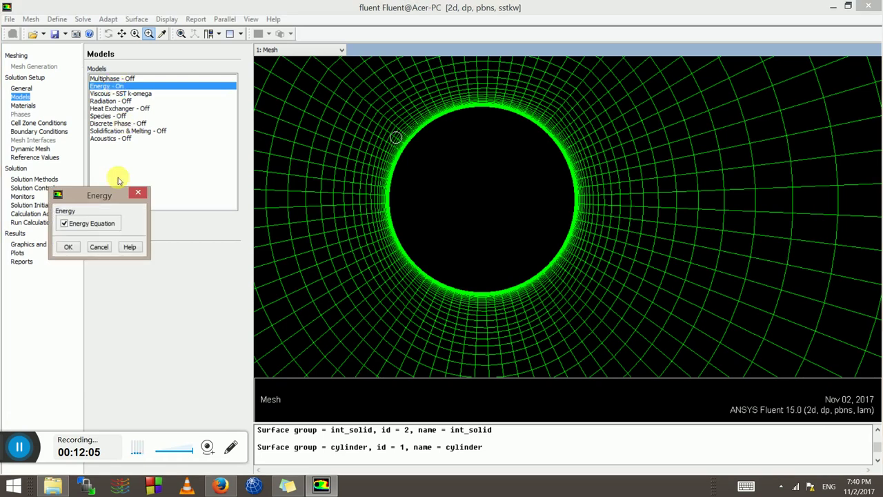
pyautogui.click(68, 247)
pyautogui.click(40, 132)
pyautogui.click(100, 85)
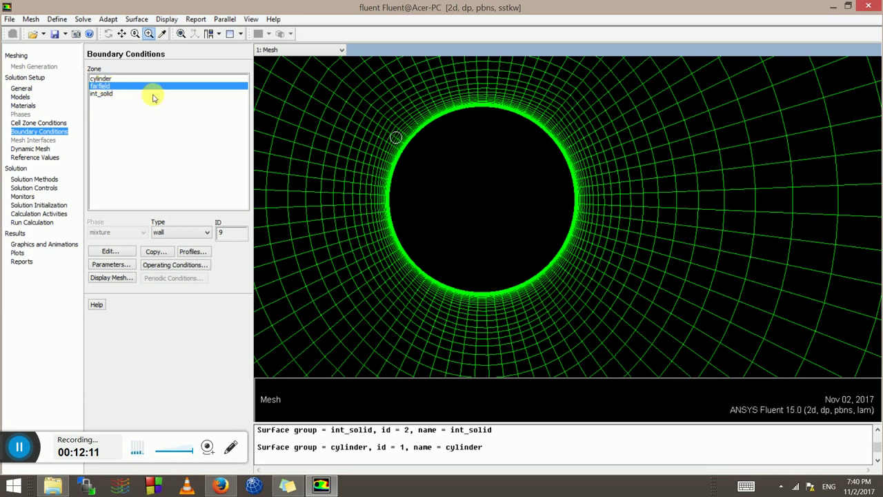
# Set the density of the fluid material air to ideal-gas and apply the material change
pyautogui.click(24, 107)
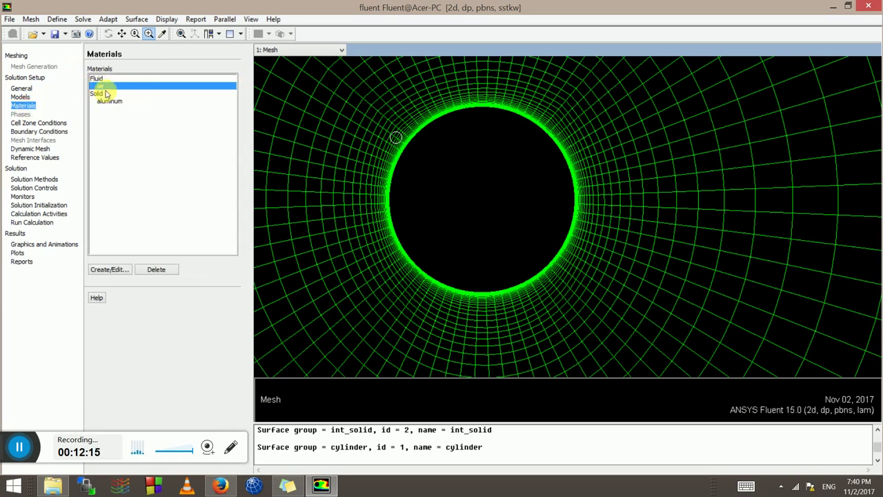
pyautogui.doubleClick(101, 86)
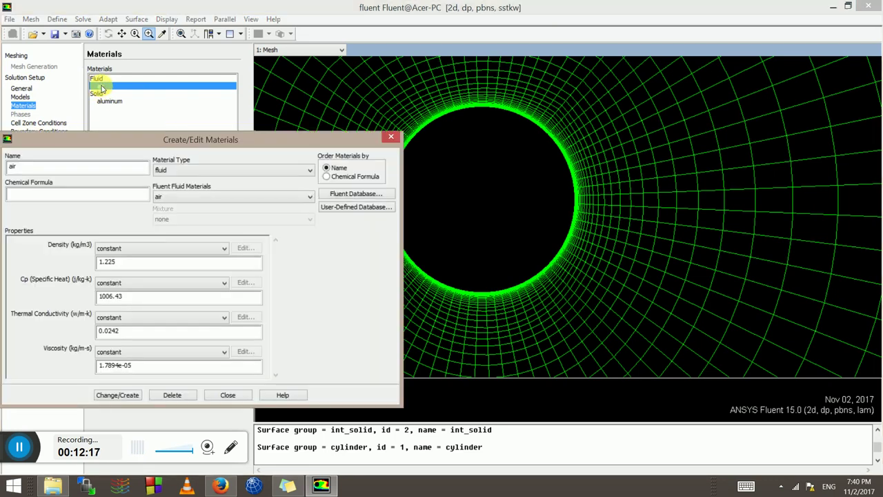
pyautogui.click(131, 248)
pyautogui.click(111, 258)
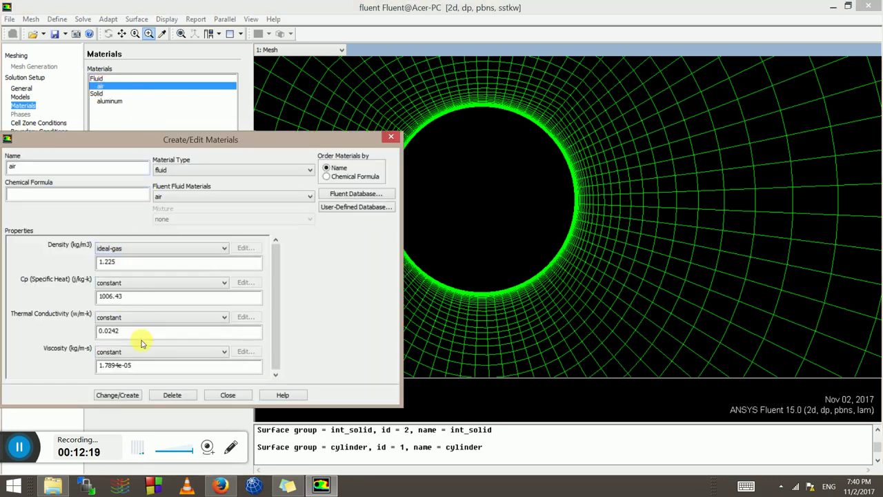
pyautogui.click(131, 398)
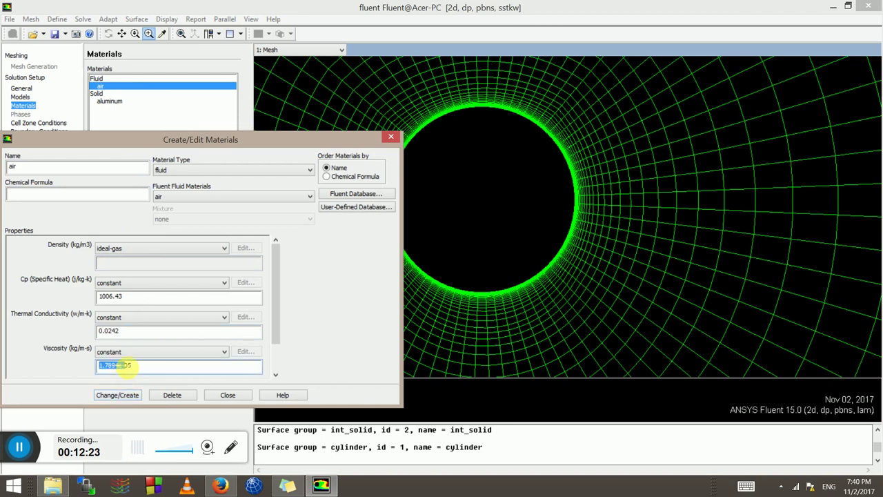
pyautogui.doubleClick(131, 365)
pyautogui.click(153, 365)
pyautogui.doubleClick(114, 365)
pyautogui.click(141, 365)
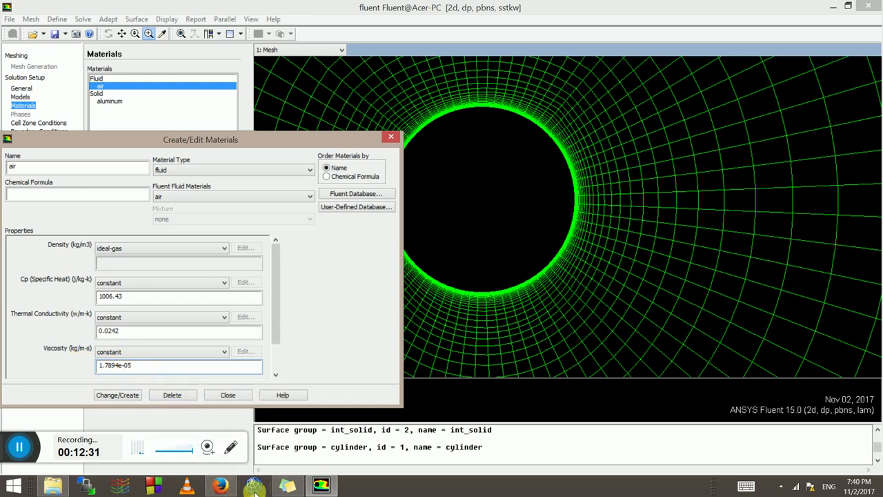
# Switch to Firefox and search the web for the dynamic viscosity of air
pyautogui.click(220, 486)
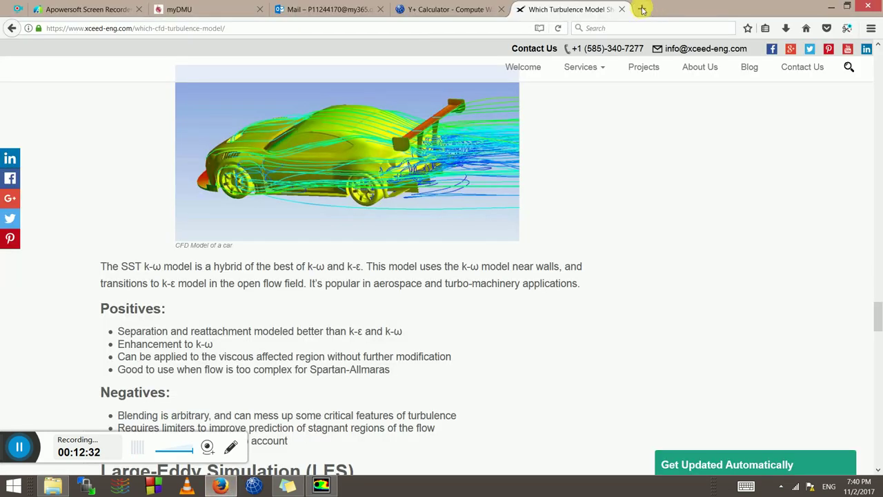
pyautogui.click(430, 34)
pyautogui.write('dyna')
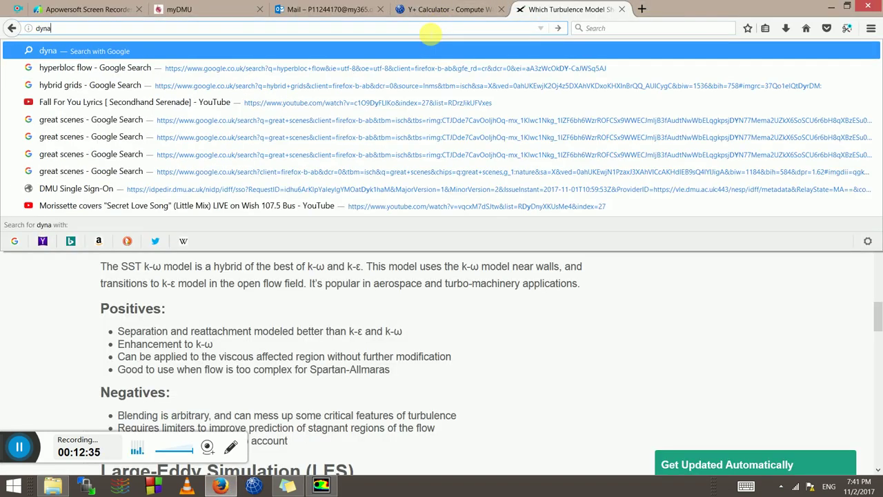
pyautogui.write('mic viscosity')
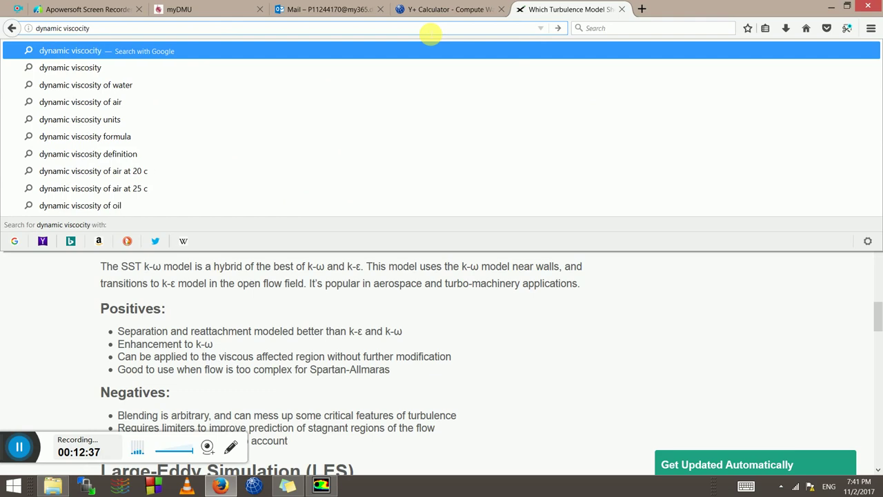
pyautogui.press('Return')
pyautogui.click(266, 77)
pyautogui.press('BackSpace')
pyautogui.press('BackSpace')
pyautogui.press('BackSpace')
pyautogui.press('BackSpace')
pyautogui.write('scocity of air')
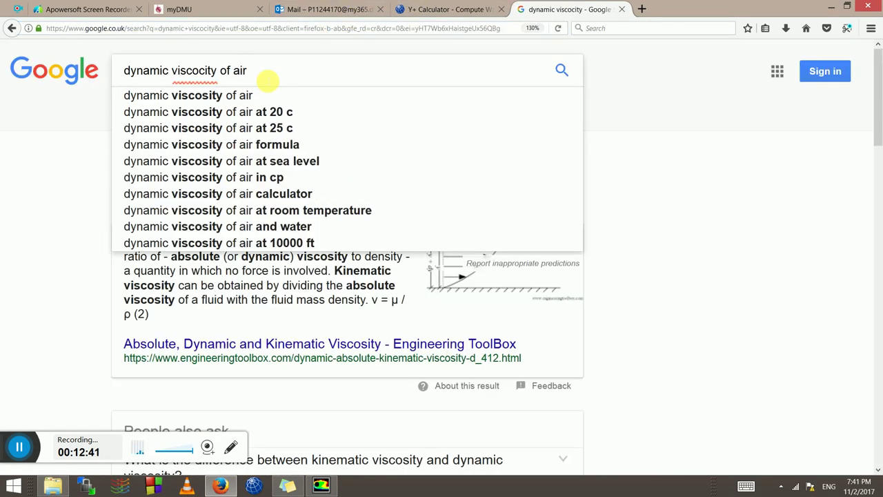
pyautogui.press('Return')
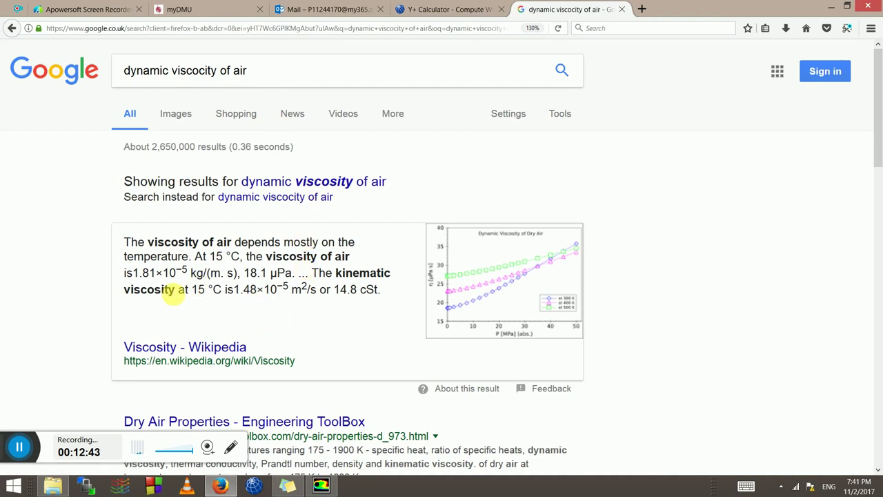
# Open Engineering ToolBox's Dry Air Properties page, examine the dynamic viscosity at 300 K, and compare it with air's viscosity in ANSYS Fluent
pyautogui.scroll(-2, 152, 274)
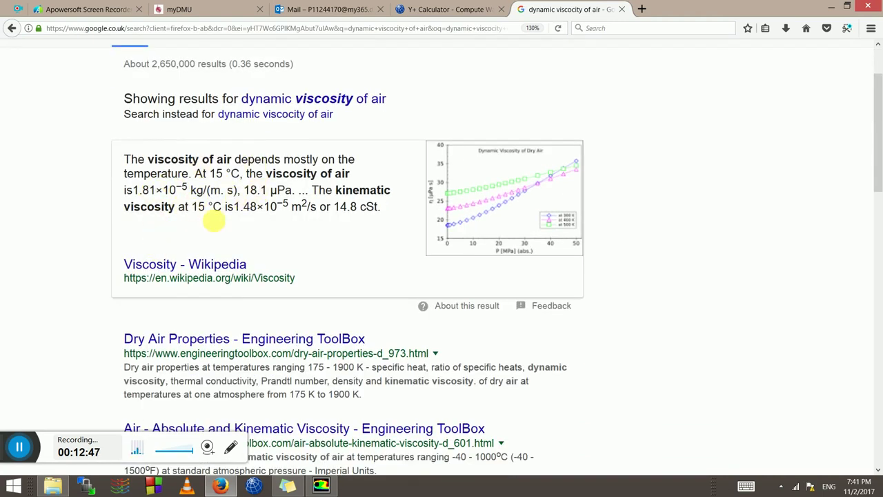
pyautogui.click(204, 342)
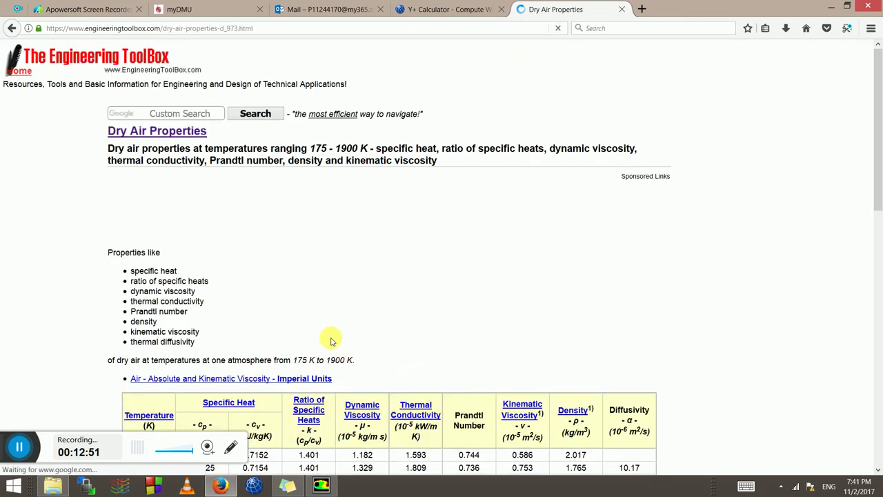
pyautogui.scroll(-7, 330, 341)
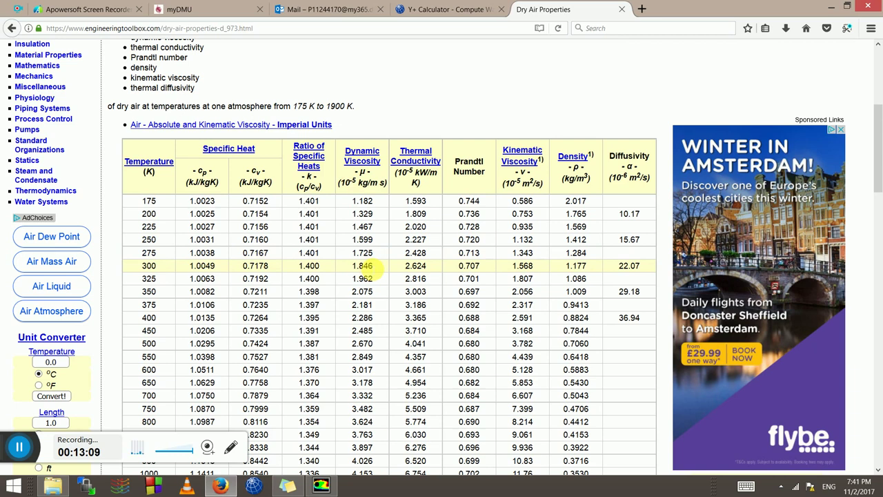
pyautogui.hotkey('alt', 'Tab')
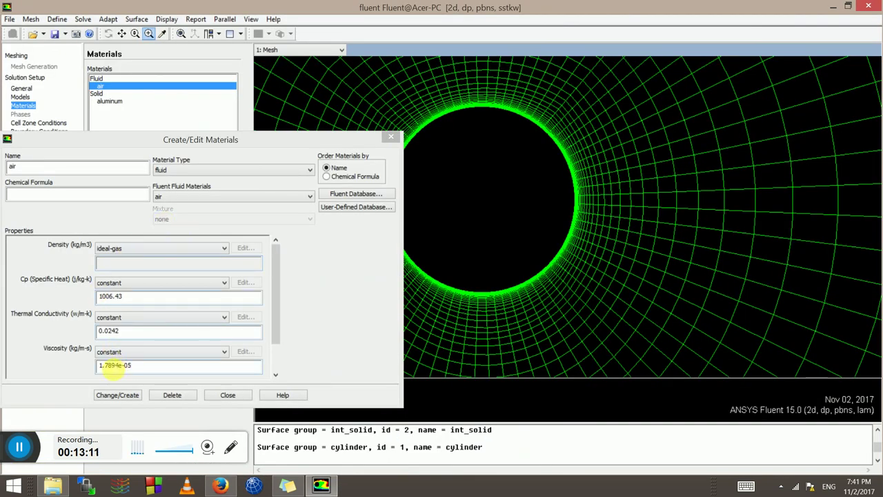
pyautogui.click(111, 369)
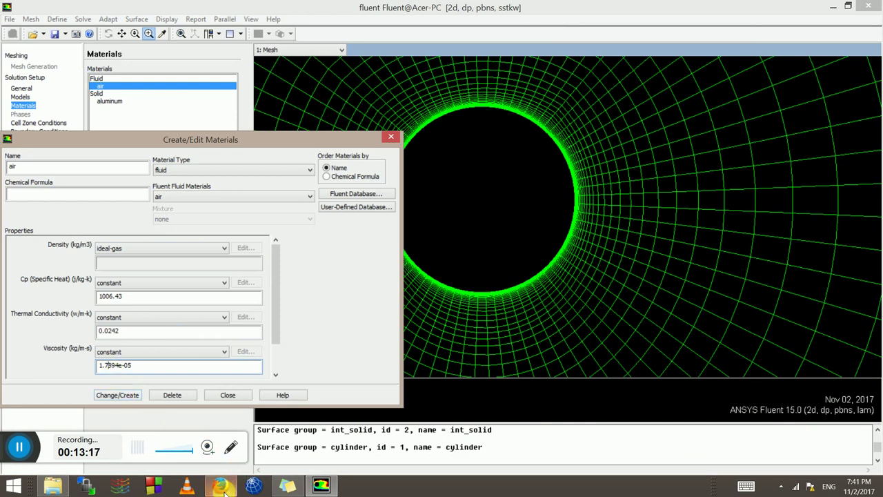
# Return to the Pointwise Y+ calculator in Firefox, set the dynamic viscosity to 0.0000178 kg/m s and compute the wall spacing
pyautogui.moveTo(223, 487)
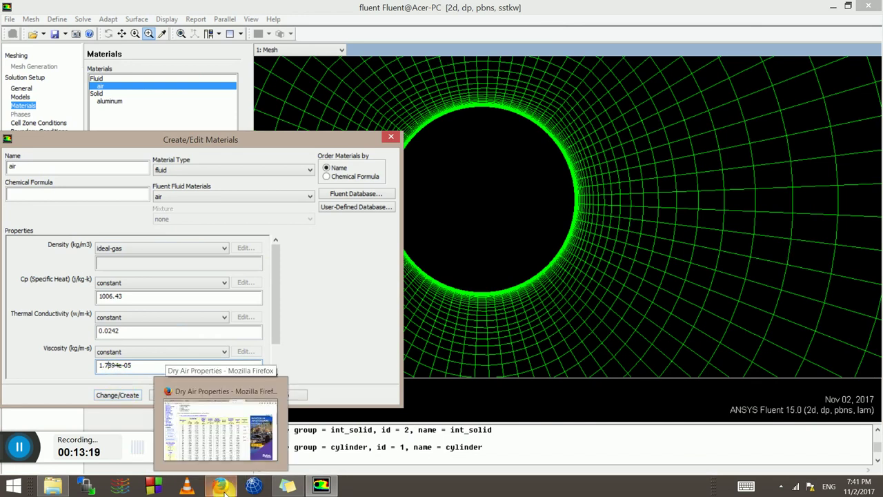
pyautogui.click(222, 487)
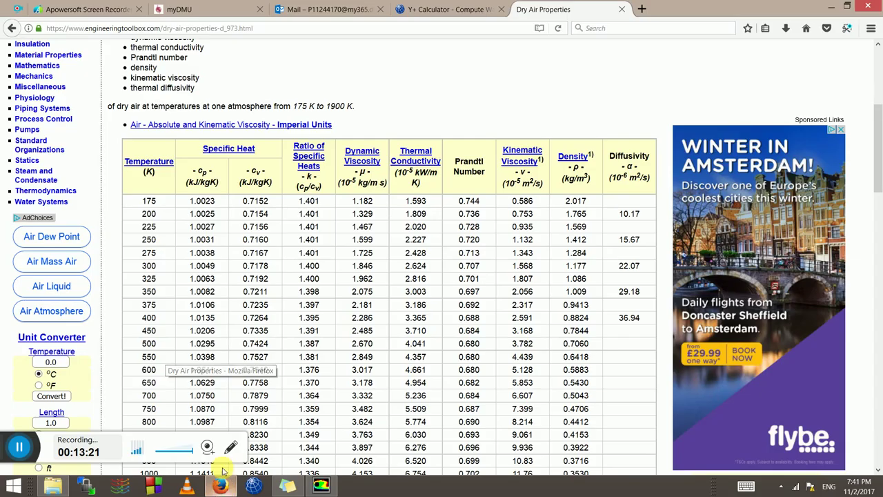
pyautogui.click(443, 10)
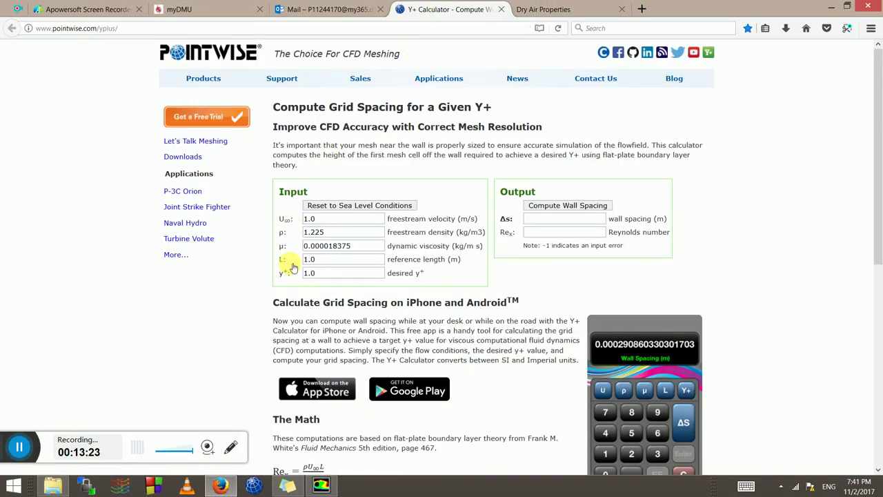
pyautogui.moveTo(311, 246); pyautogui.dragTo(407, 255)
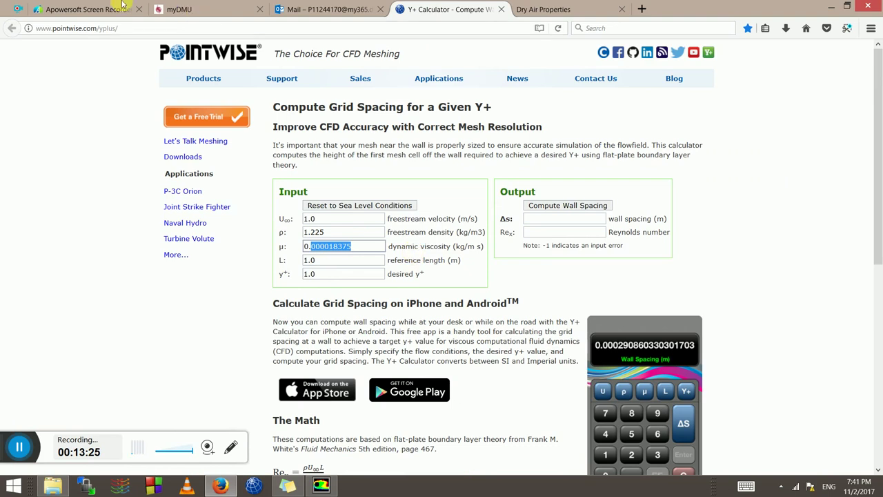
pyautogui.click(343, 248)
pyautogui.moveTo(332, 251); pyautogui.dragTo(374, 254)
pyautogui.click(339, 252)
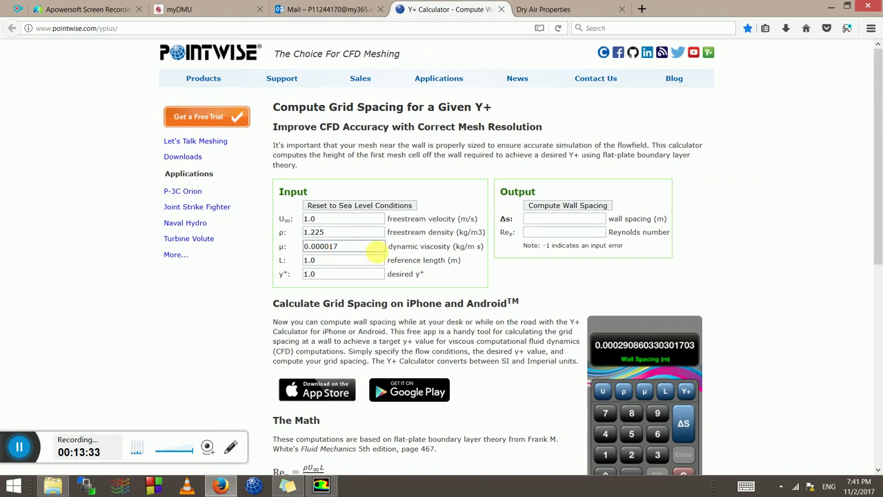
pyautogui.click(572, 205)
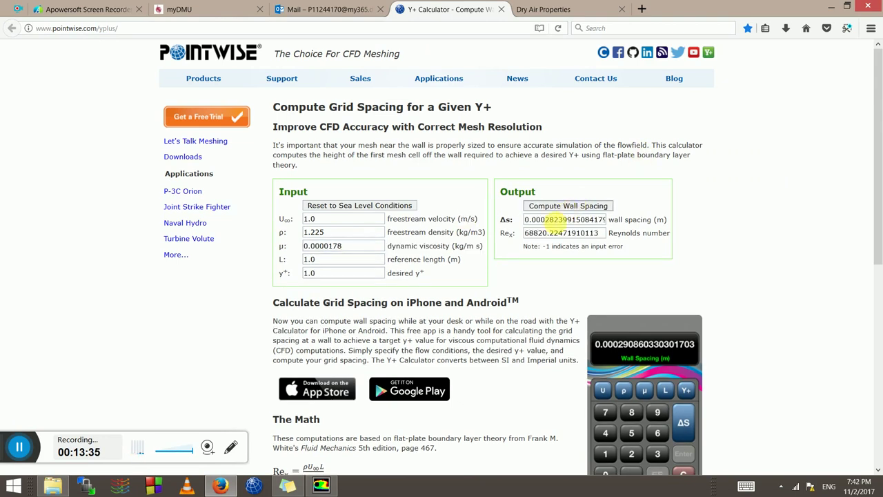
# Set the calculator's freestream velocity to 33 m/s and recompute the wall spacing and Reynolds number
pyautogui.moveTo(359, 219); pyautogui.dragTo(293, 198)
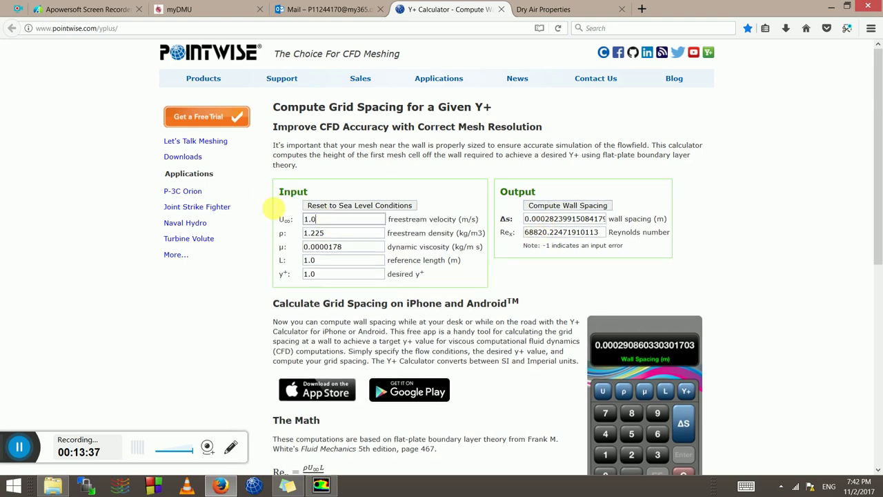
pyautogui.write('33')
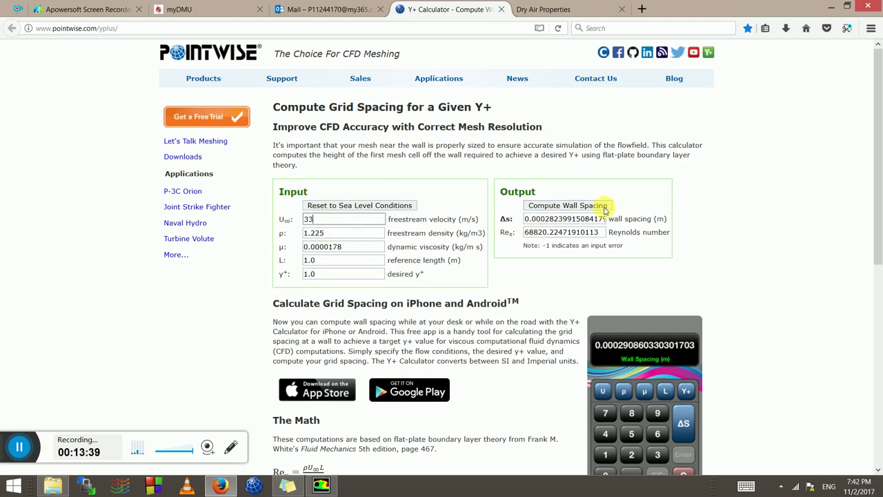
pyautogui.click(564, 204)
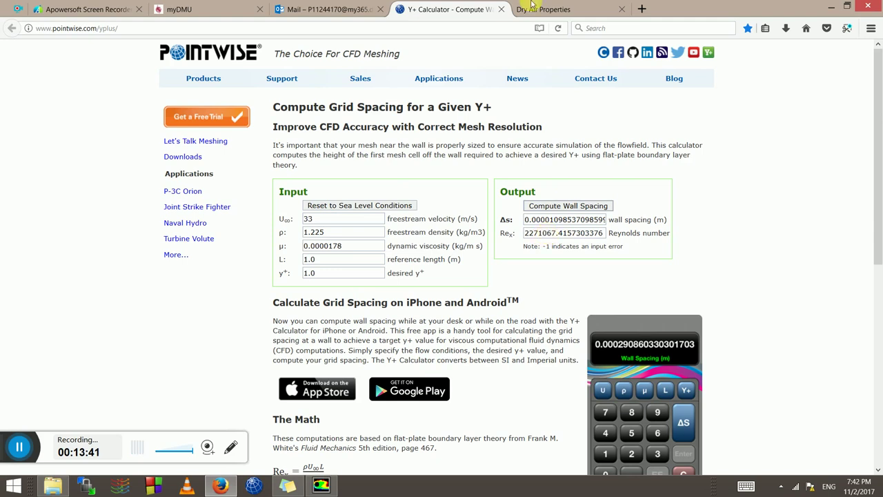
# Search the web for "mach to m/s" in a new browser tab
pyautogui.click(533, 8)
pyautogui.click(643, 9)
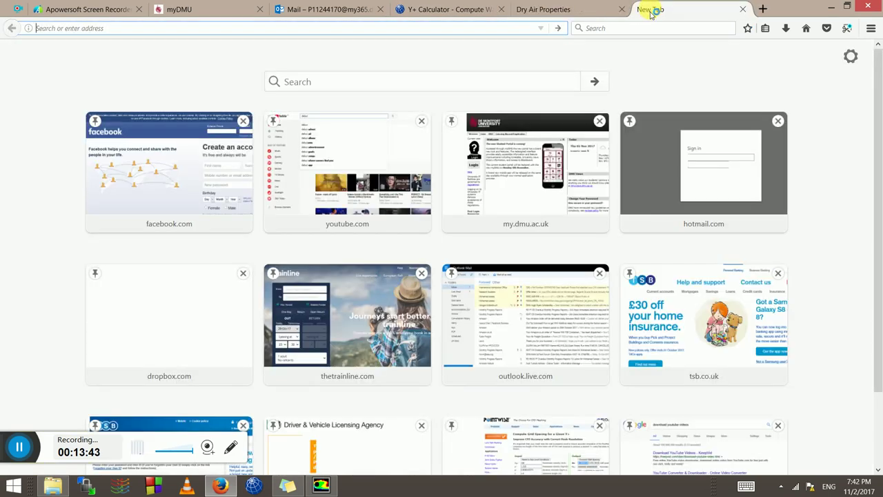
pyautogui.write('mach to m/s')
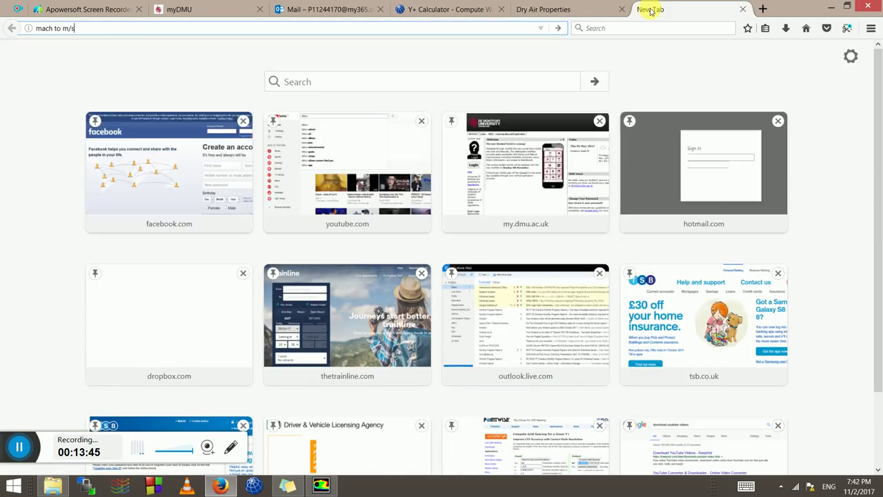
pyautogui.press('Return')
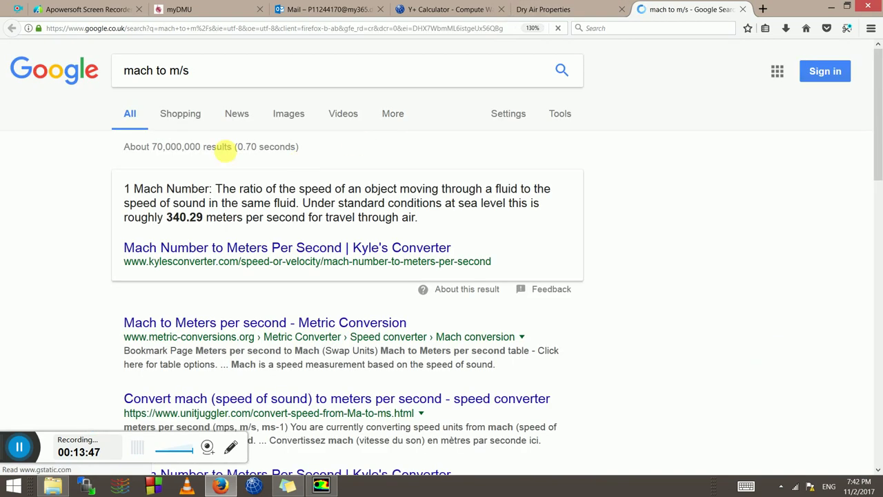
# Open the Unit Juggler speed converter from the search results and convert 0.1 Mach to meters per second
pyautogui.click(191, 322)
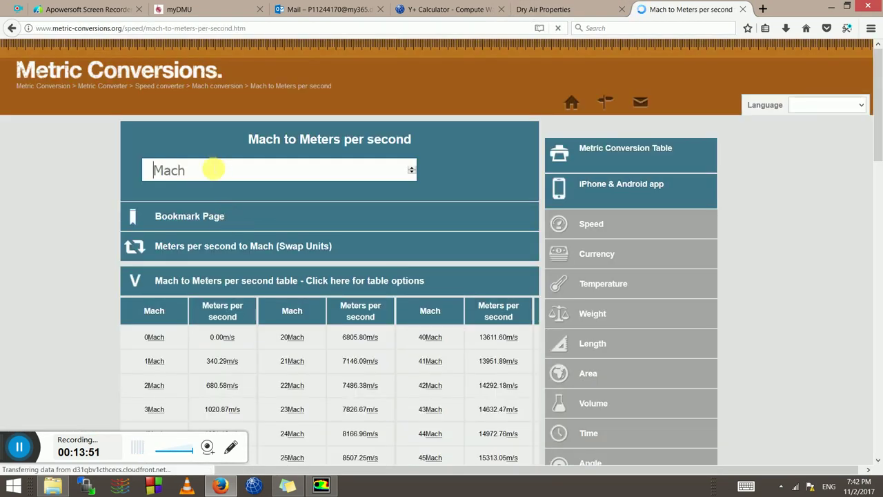
pyautogui.click(12, 28)
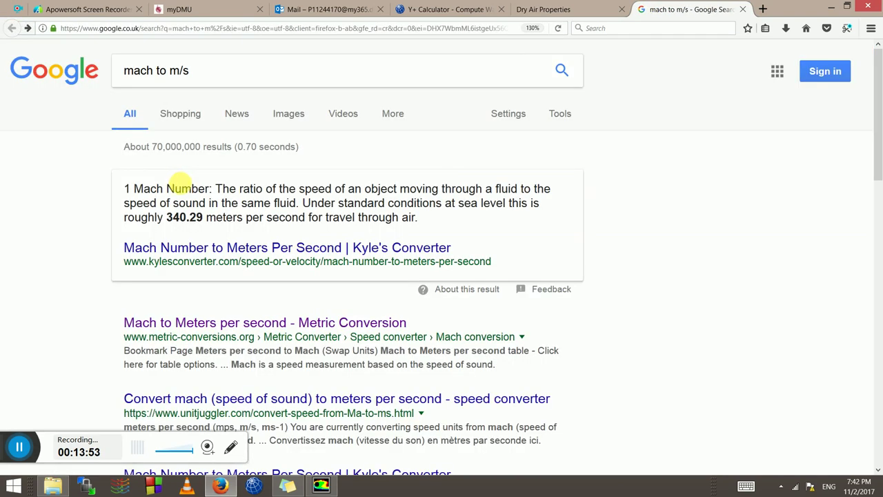
pyautogui.scroll(-3, 195, 331)
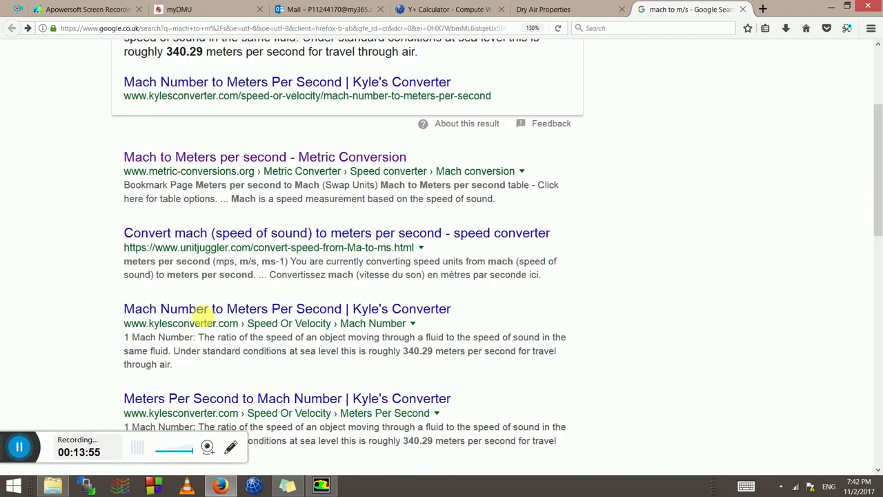
pyautogui.click(222, 235)
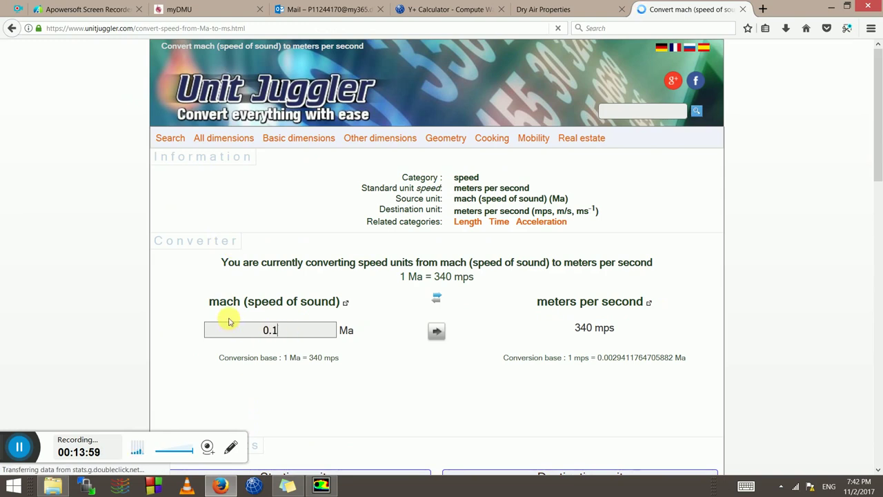
pyautogui.press('Return')
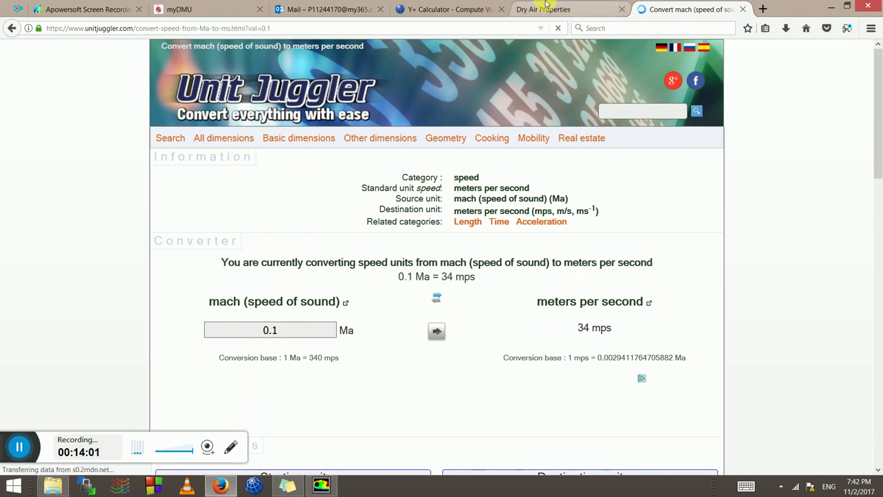
# Set the Y+ calculator's freestream velocity to 34 m/s, recompute the wall spacing and inspect the Reynolds number
pyautogui.click(544, 9)
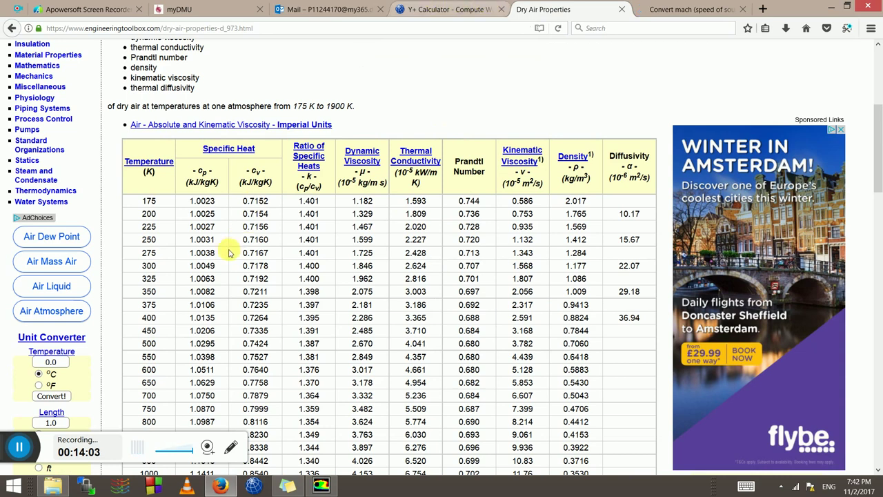
pyautogui.hotkey('ctrl', 'pageup')
pyautogui.moveTo(339, 223); pyautogui.dragTo(241, 211)
pyautogui.write('34')
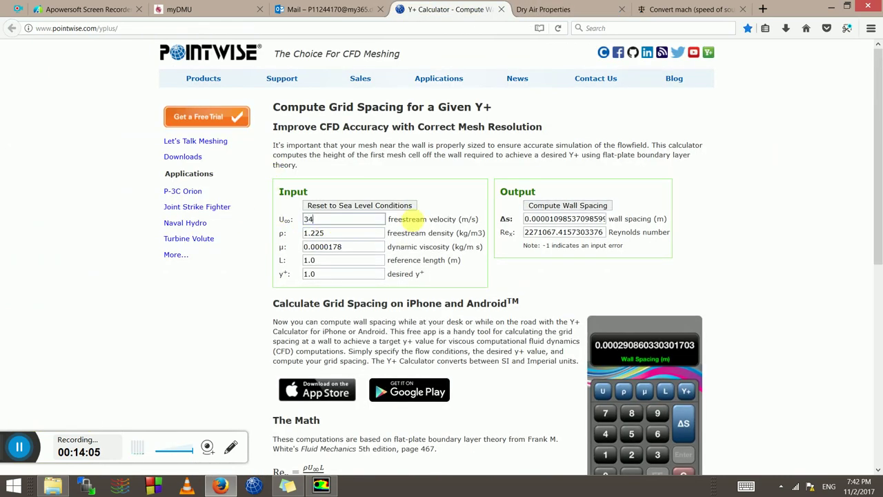
pyautogui.click(571, 204)
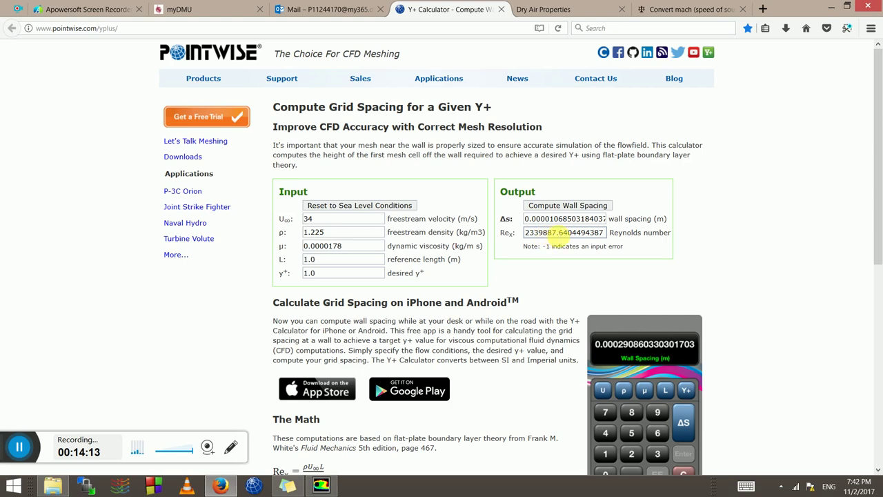
pyautogui.moveTo(558, 232); pyautogui.dragTo(538, 233)
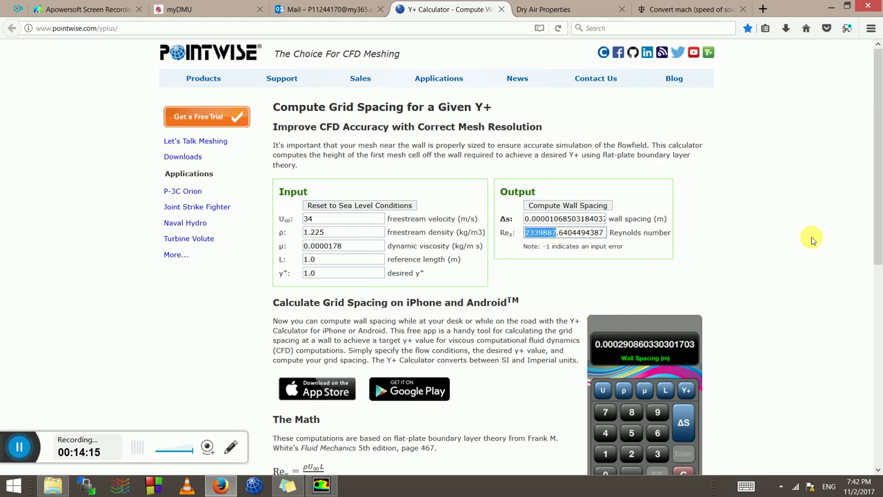
pyautogui.click(759, 256)
pyautogui.click(534, 233)
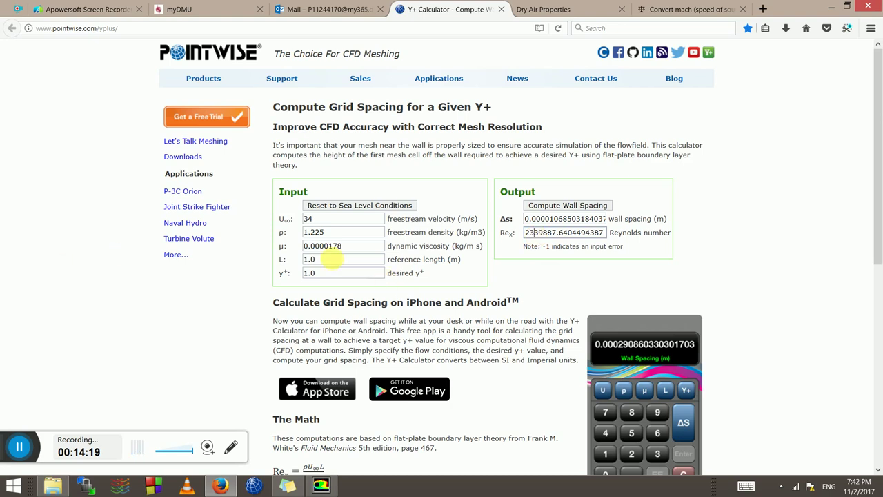
# Set the calculator's dynamic viscosity to 0.00000178 kg/m s and recompute the wall spacing and Reynolds number
pyautogui.click(322, 249)
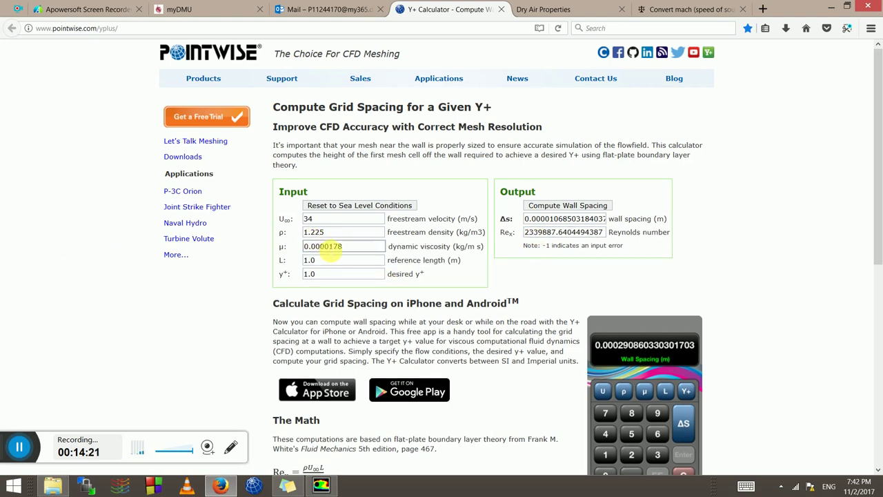
pyautogui.write('0')
pyautogui.click(552, 207)
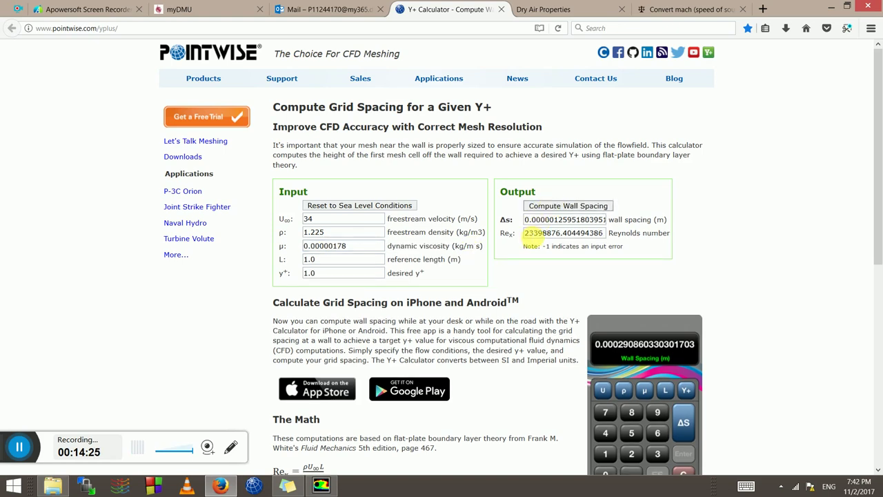
pyautogui.click(334, 247)
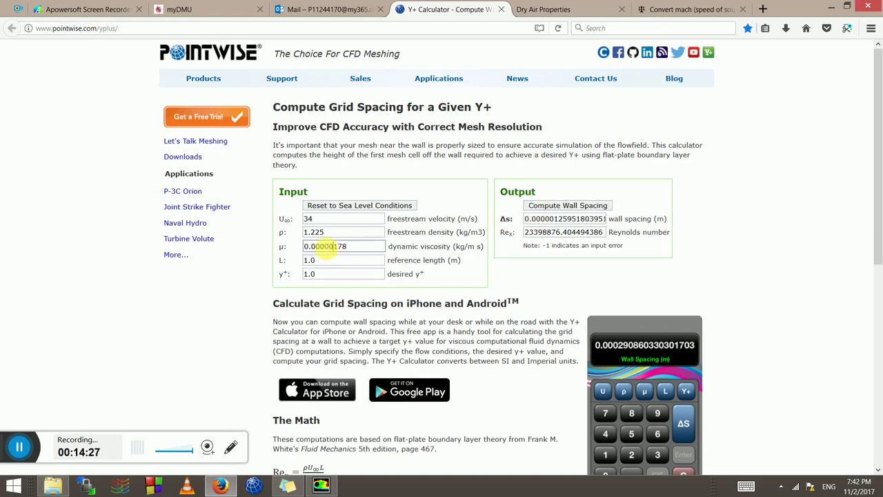
# Examine the Y+ calculator's Reynolds number, wall spacing and the underlying boundary layer equations in The Math section
pyautogui.click(551, 232)
pyautogui.click(710, 260)
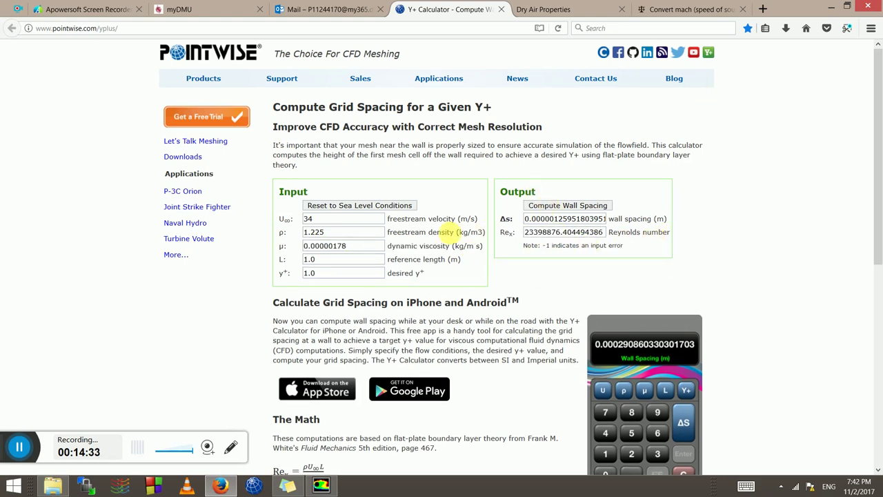
pyautogui.scroll(-3, 329, 289)
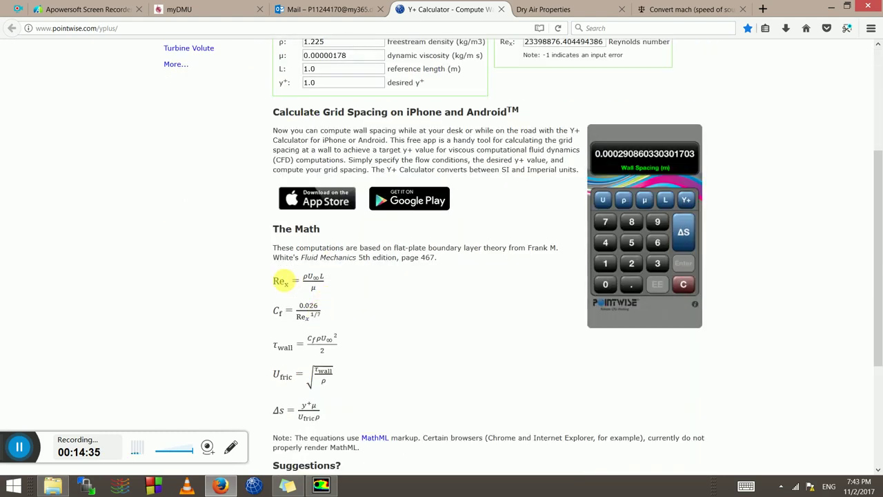
pyautogui.keyDown('ctrl'); pyautogui.scroll(3, 280, 310); pyautogui.keyUp('ctrl')
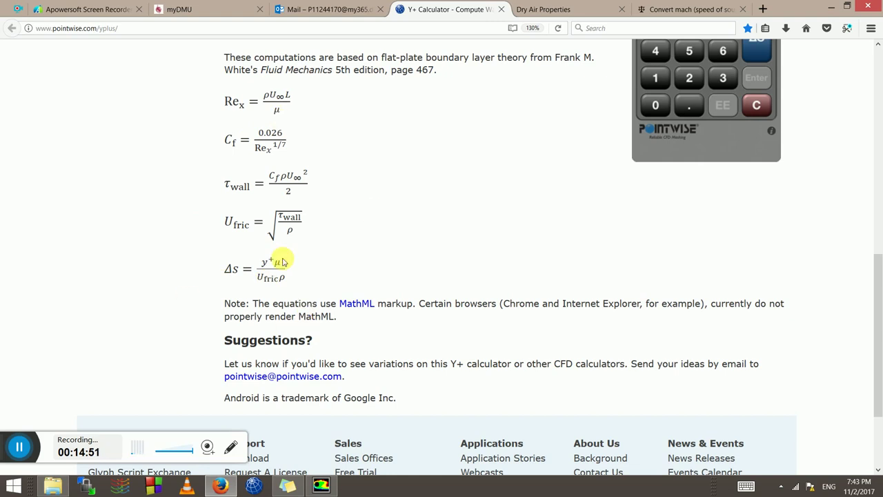
pyautogui.scroll(15, 243, 278)
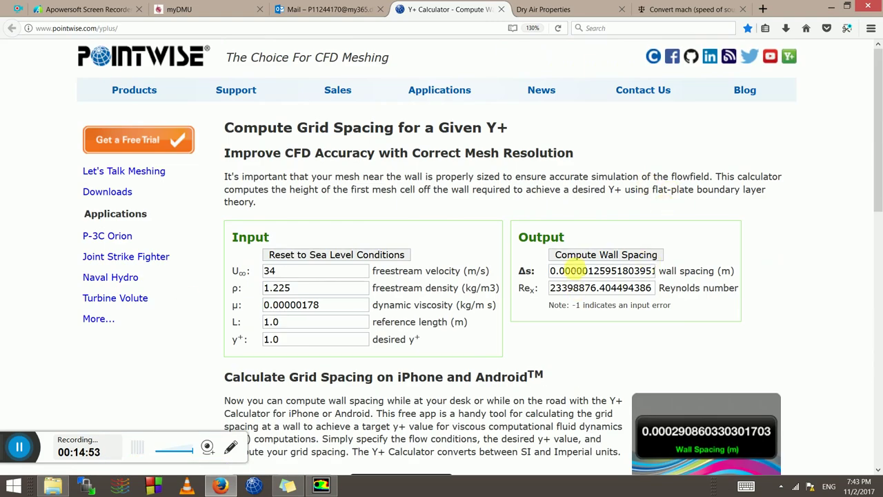
pyautogui.click(573, 272)
pyautogui.doubleClick(572, 271)
pyautogui.scroll(-15, 525, 290)
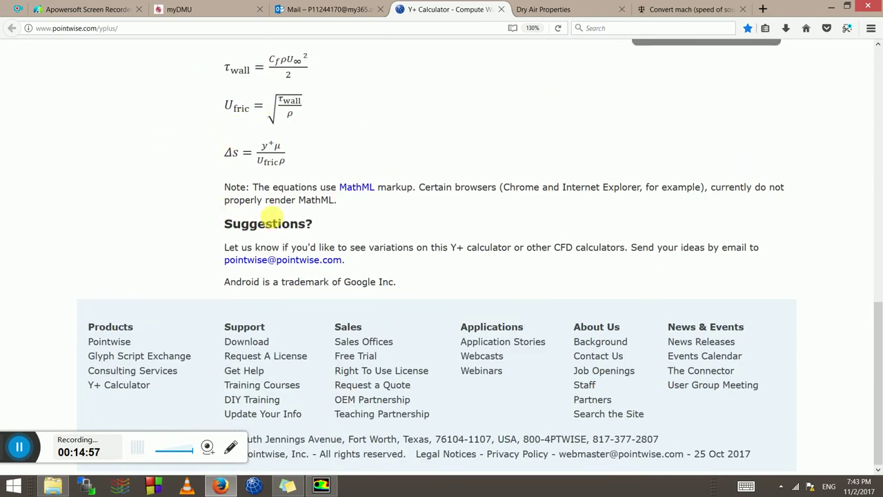
pyautogui.scroll(5, 272, 225)
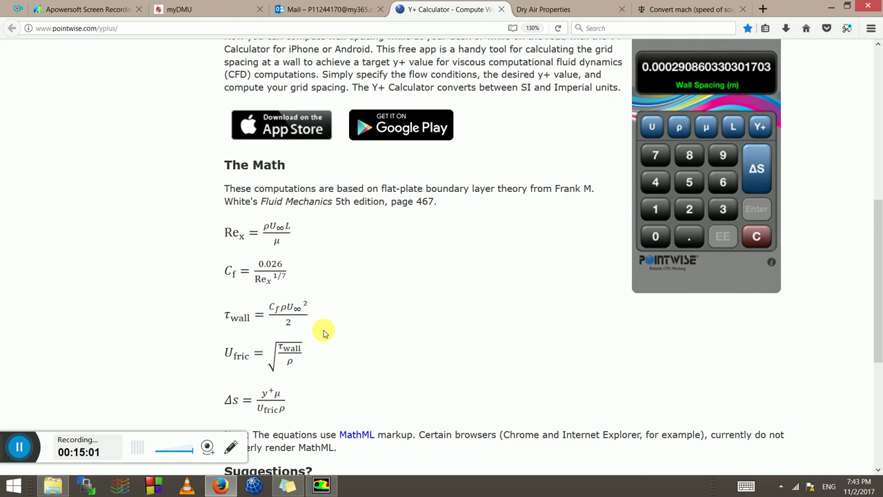
# Switch to ANSYS Fluent, close the material editor and change the solid cell zone's type to fluid with air as its material
pyautogui.hotkey('alt', 'Tab')
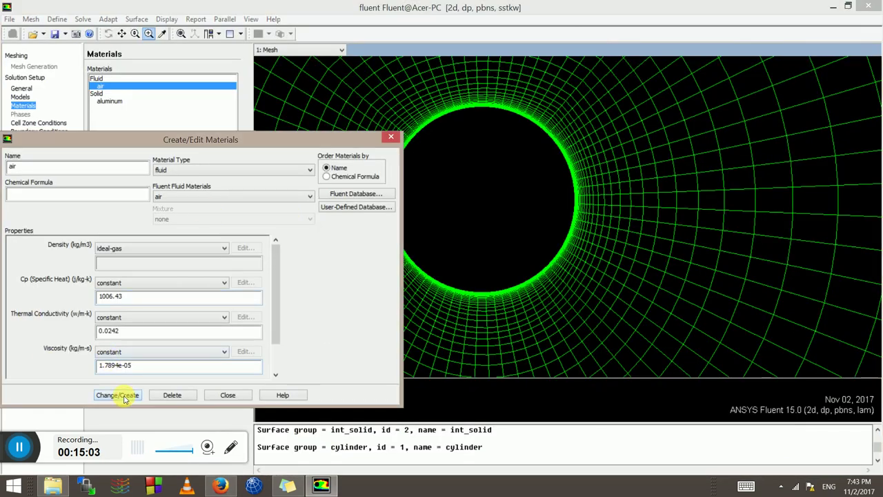
pyautogui.click(229, 395)
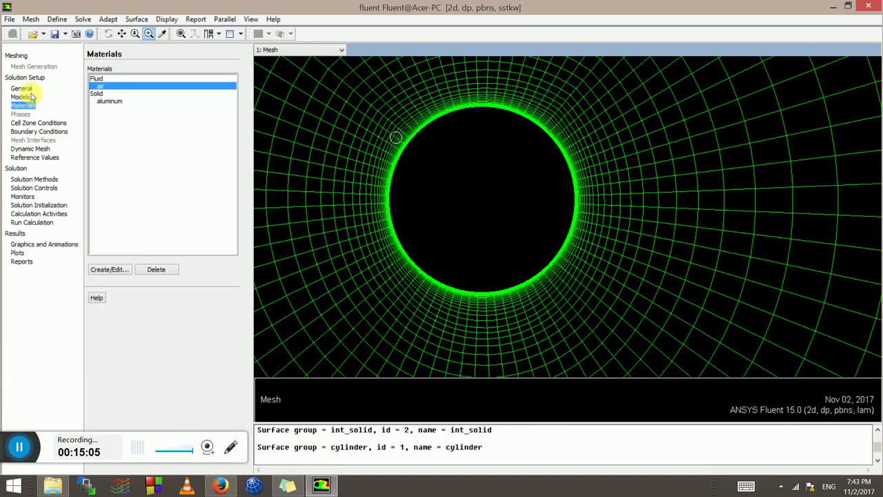
pyautogui.click(38, 122)
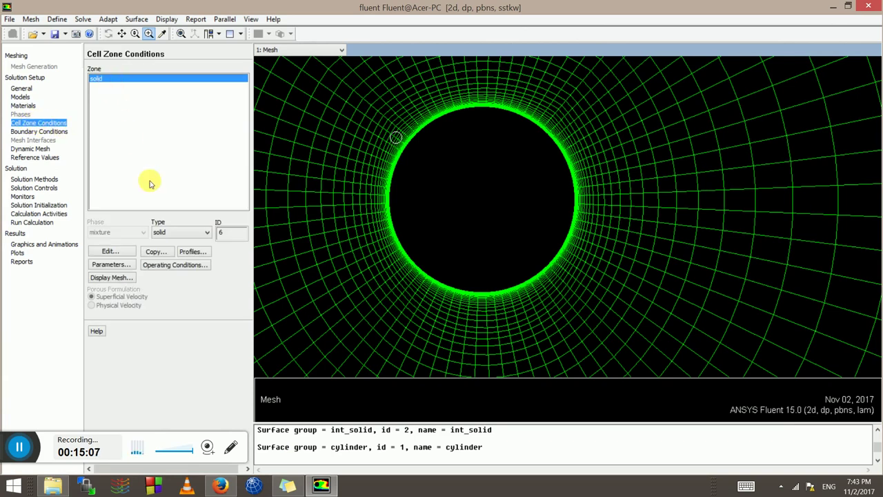
pyautogui.click(169, 237)
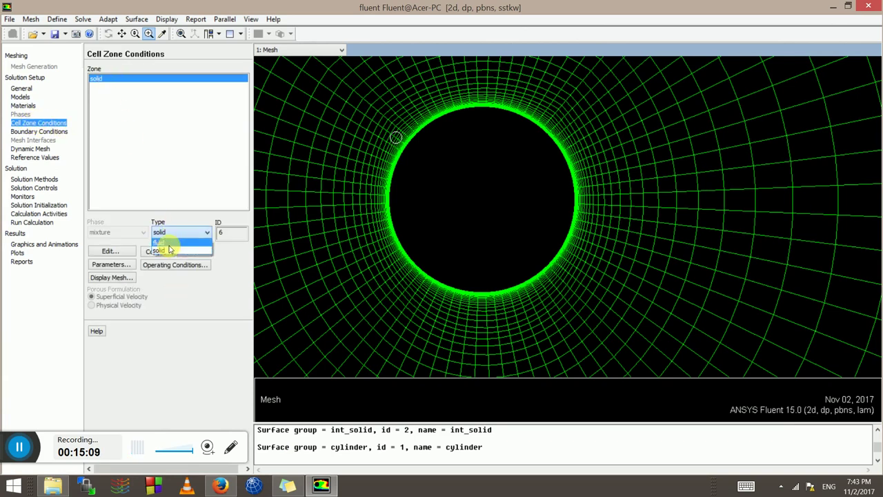
pyautogui.click(173, 247)
pyautogui.click(155, 254)
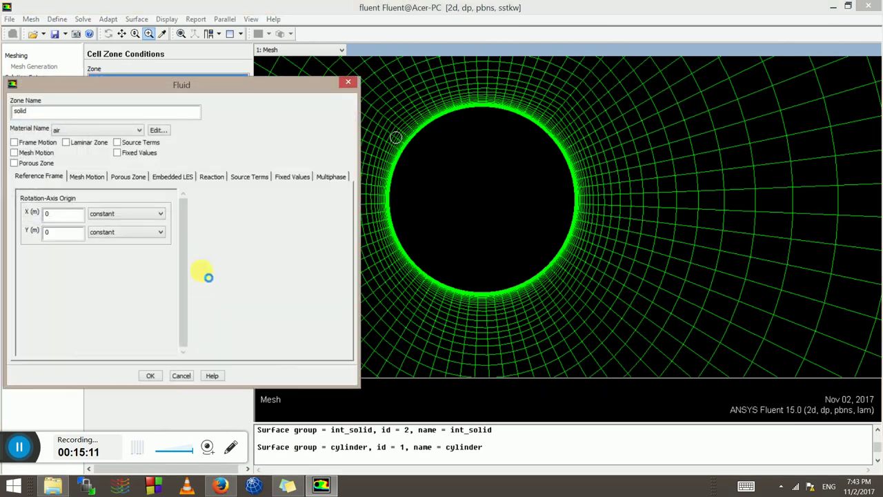
pyautogui.click(157, 376)
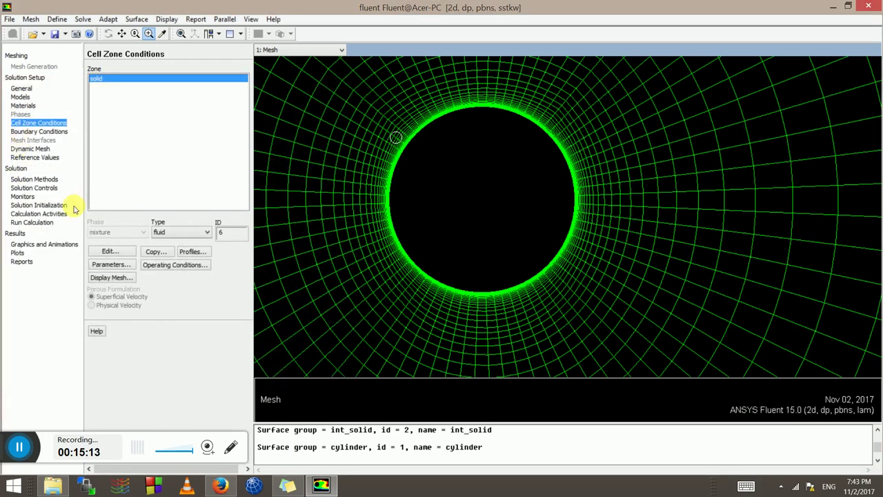
# Change the farfield boundary to pressure-far-field with Mach number 0.1, turbulent intensity 0.1% and turbulent viscosity ratio 1
pyautogui.click(63, 134)
pyautogui.click(100, 86)
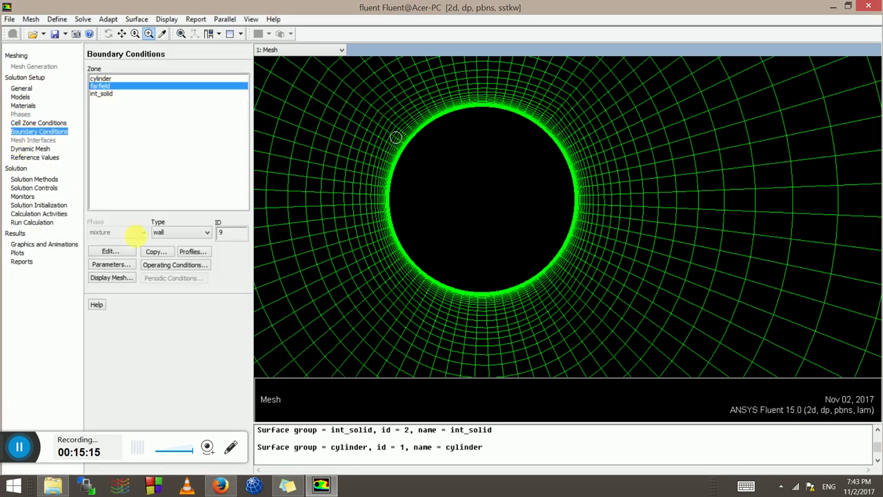
pyautogui.click(105, 78)
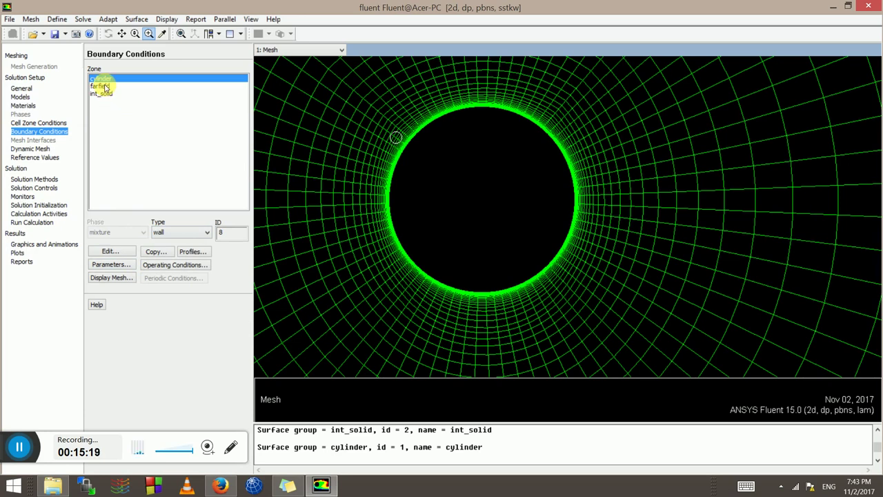
pyautogui.click(105, 86)
pyautogui.click(166, 230)
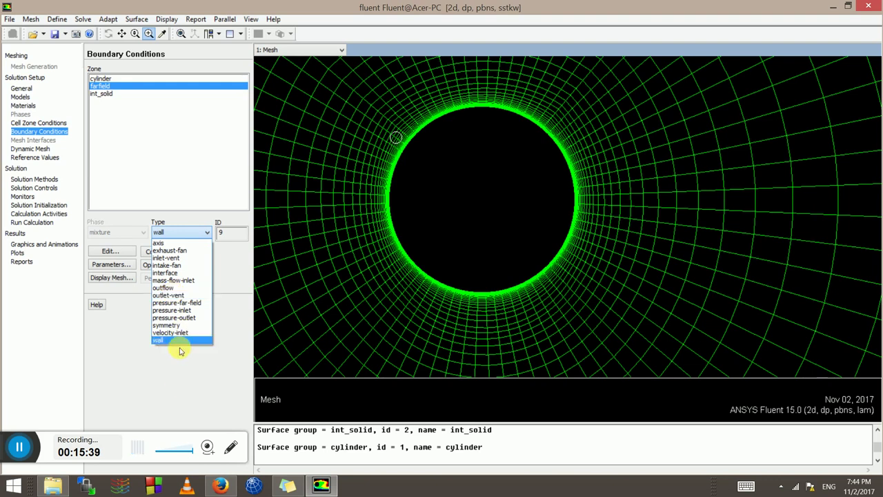
pyautogui.click(172, 304)
pyautogui.click(151, 252)
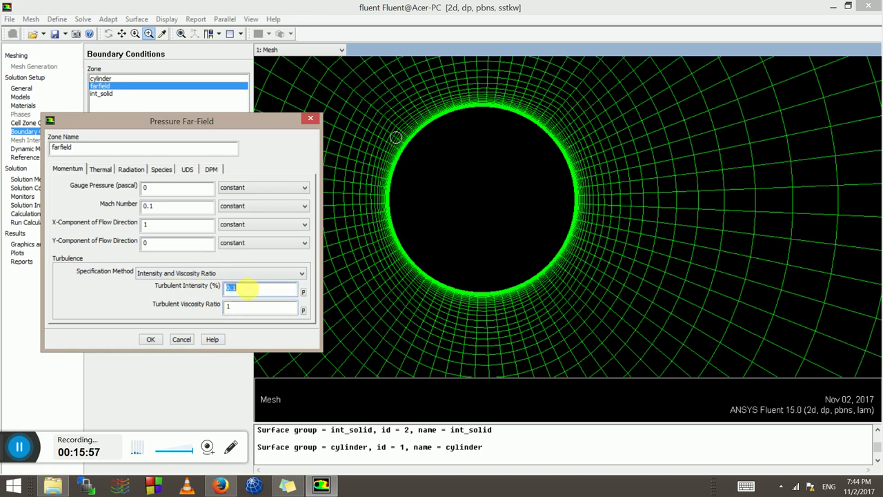
# Switch to Firefox and search the web for "turbulence intensity for aerospace external"
pyautogui.click(220, 485)
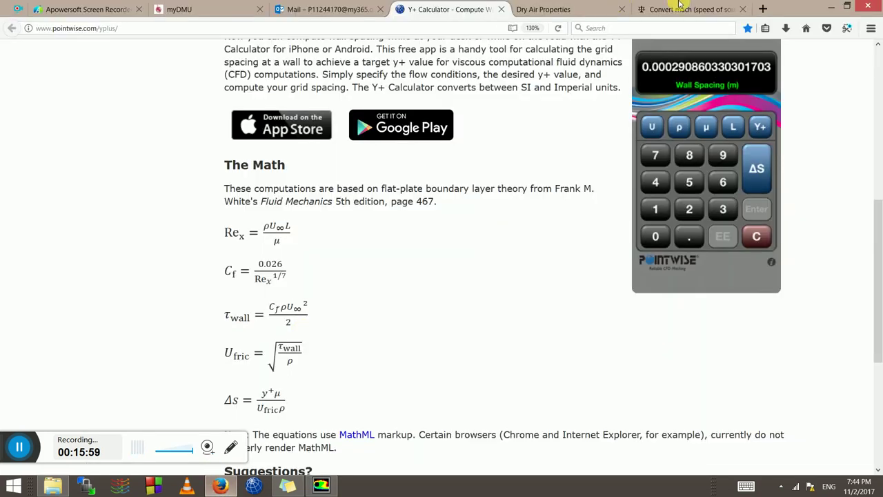
pyautogui.click(690, 9)
pyautogui.click(241, 27)
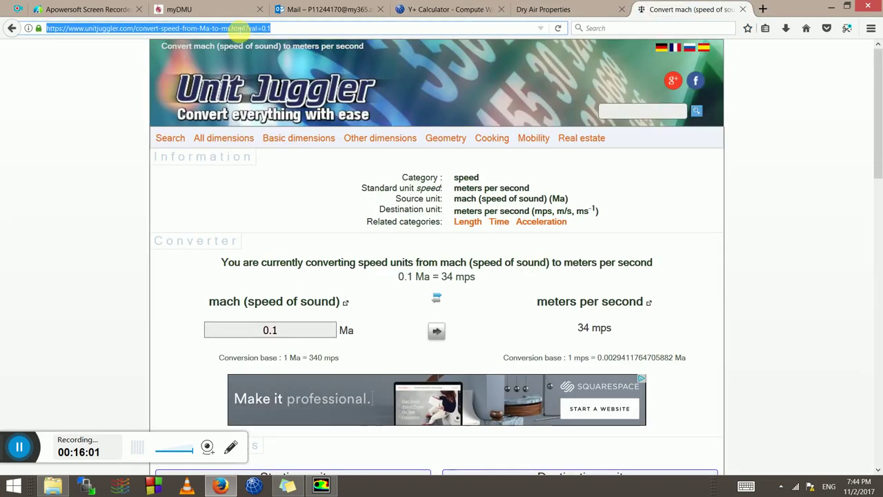
pyautogui.write('turbulence ')
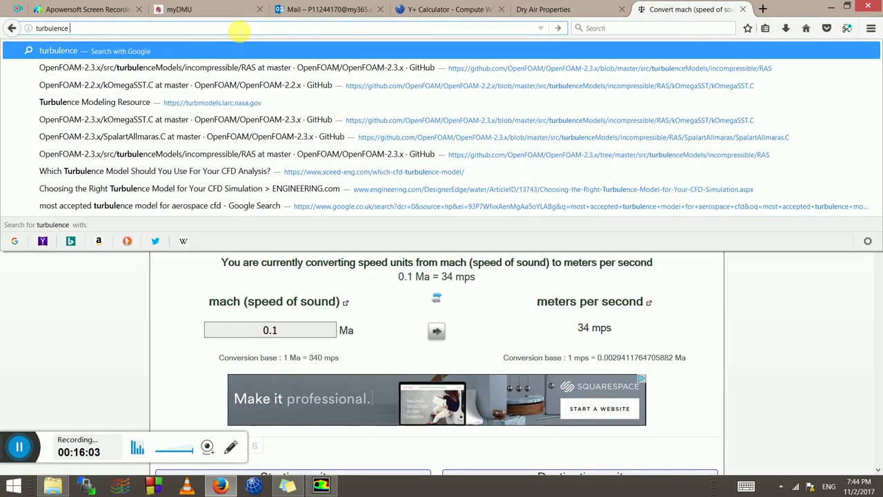
pyautogui.write('intensity for ae')
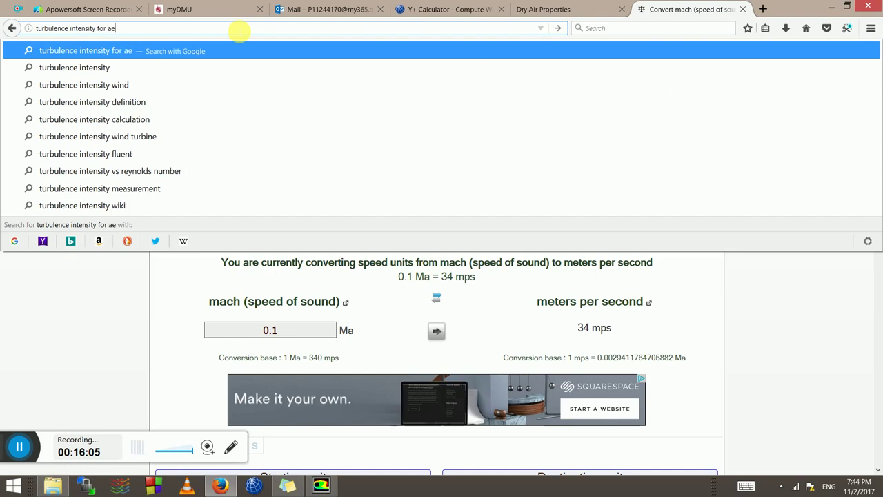
pyautogui.write('rospace external')
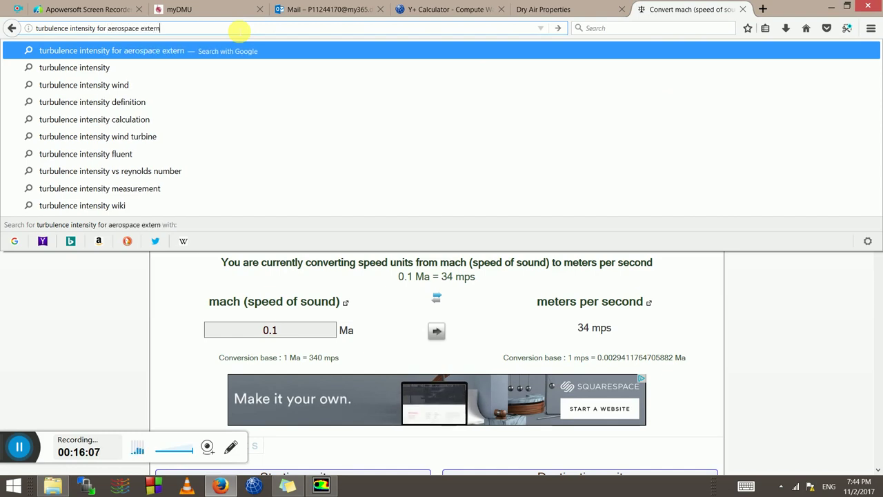
pyautogui.press('Return')
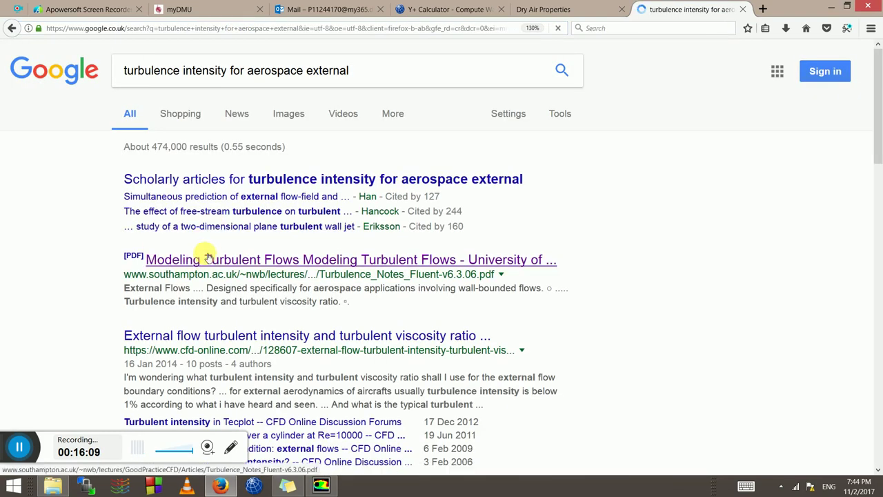
# Open the CFD Online thread on external flow turbulent intensity and viscosity ratio and skim its replies for typical values
pyautogui.scroll(-5, 246, 365)
pyautogui.click(238, 88)
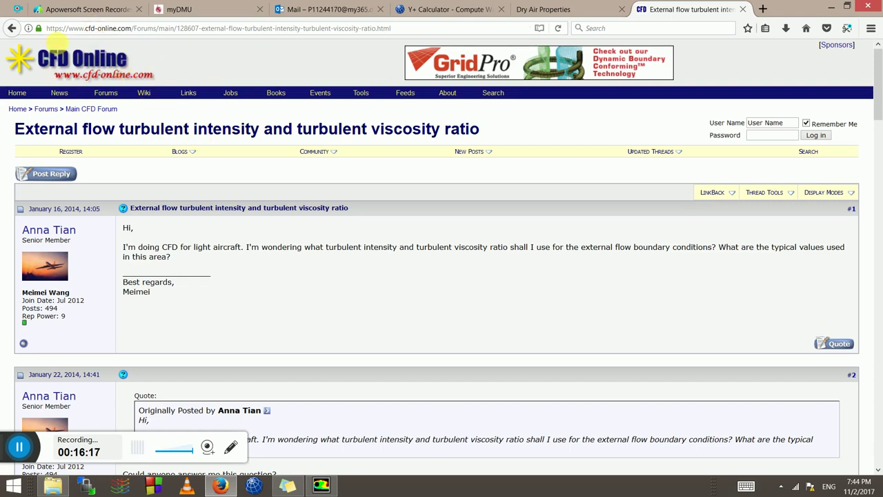
pyautogui.scroll(-5, 328, 284)
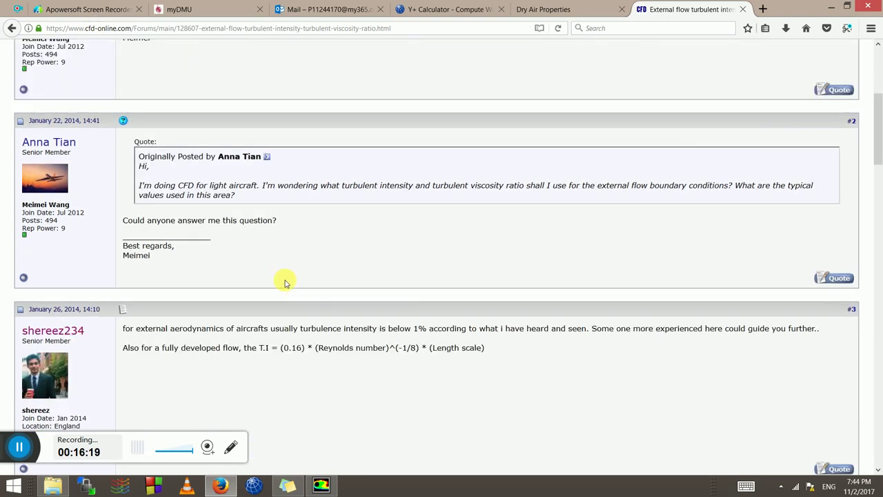
pyautogui.scroll(-3, 273, 269)
pyautogui.scroll(1, 276, 264)
pyautogui.scroll(-5, 191, 247)
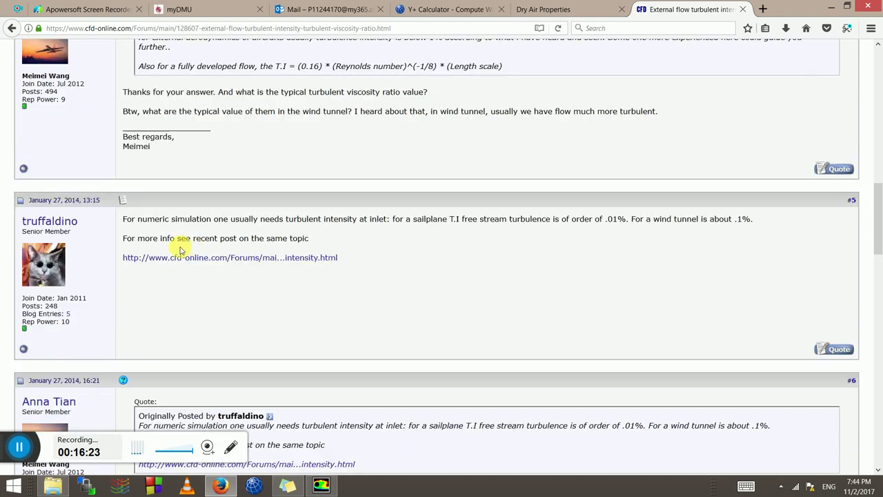
pyautogui.scroll(-5, 223, 240)
pyautogui.scroll(7, 345, 214)
pyautogui.scroll(-7, 335, 256)
pyautogui.scroll(15, 262, 223)
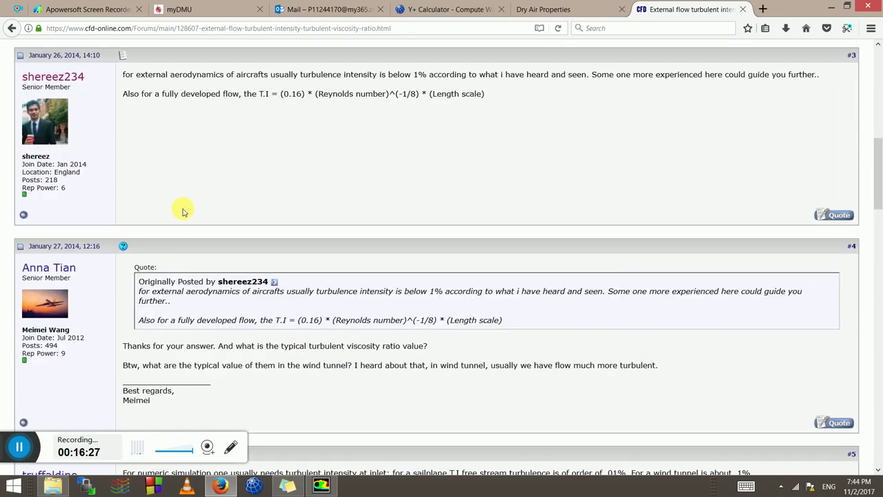
pyautogui.scroll(3, 180, 218)
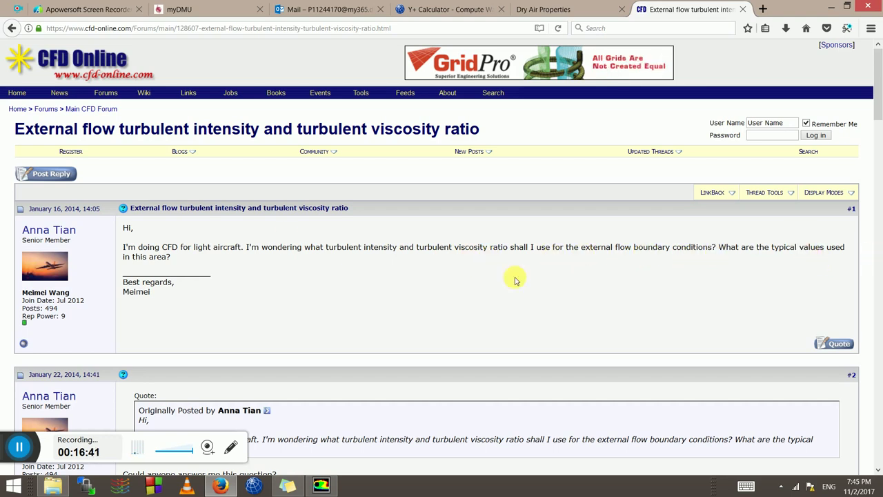
# Examine the third post's turbulence intensity guidance for aircraft and its formula for fully developed flow
pyautogui.scroll(-3, 305, 227)
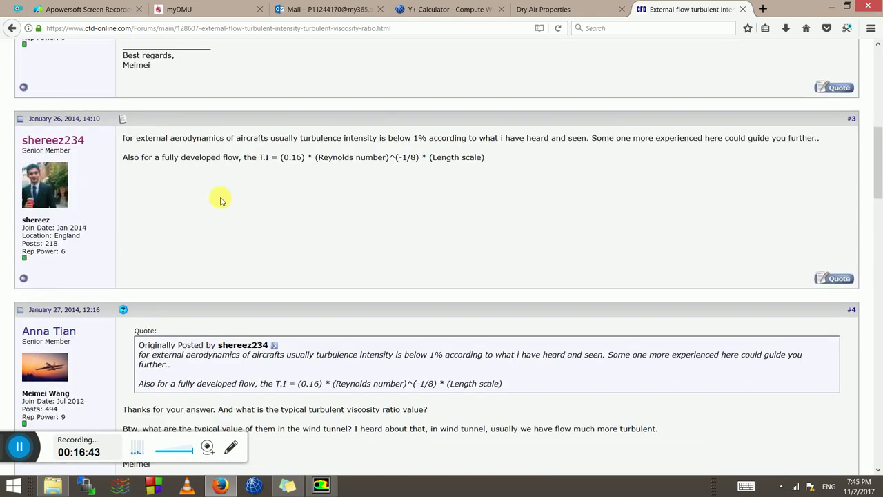
pyautogui.scroll(-1, 613, 178)
pyautogui.scroll(2, 606, 182)
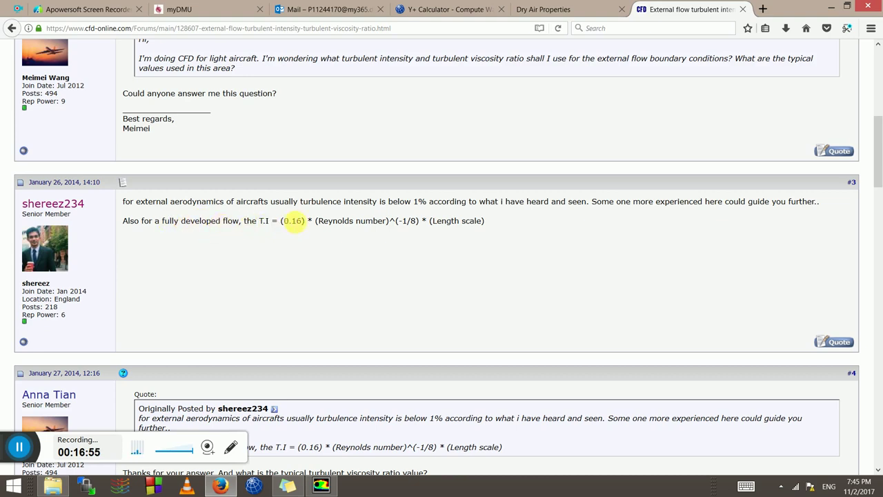
pyautogui.moveTo(284, 220); pyautogui.dragTo(481, 232)
pyautogui.click(476, 242)
# Read the remaining replies and examine the fifth post's turbulence intensity figures for free stream and wind tunnel flow
pyautogui.scroll(-5, 312, 243)
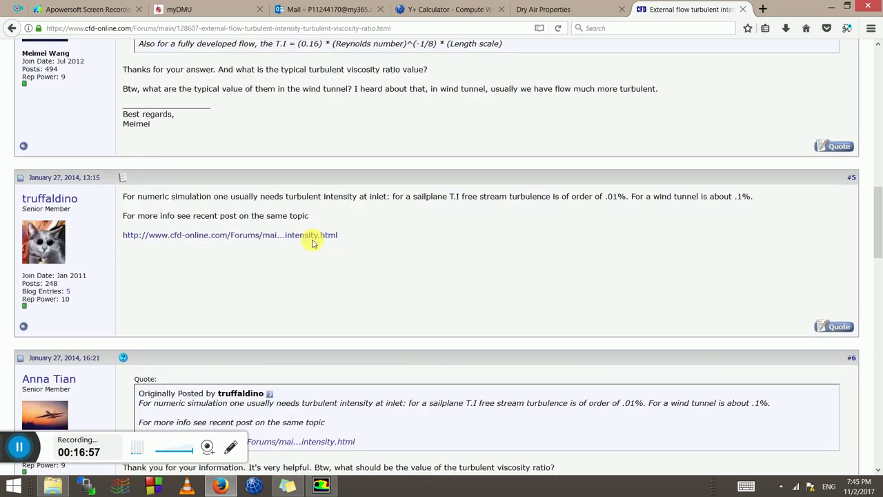
pyautogui.scroll(-8, 311, 243)
pyautogui.scroll(-5, 292, 314)
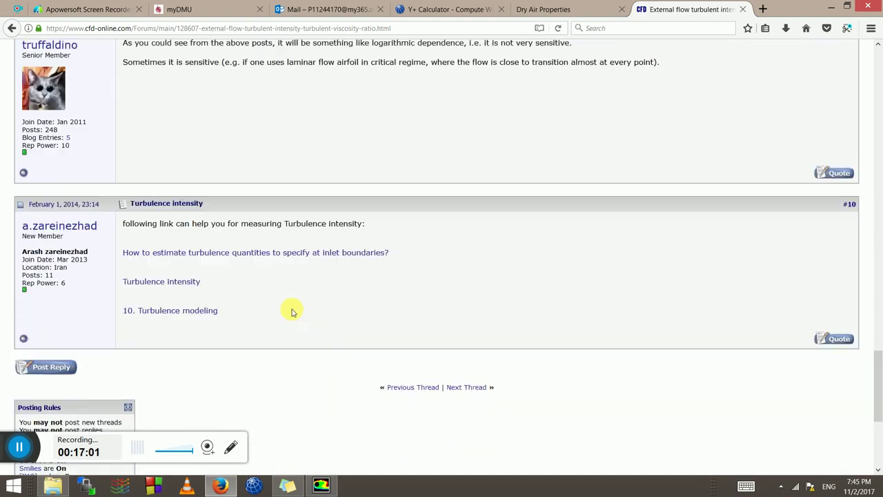
pyautogui.scroll(5, 283, 296)
pyautogui.scroll(2, 291, 296)
pyautogui.scroll(4, 308, 275)
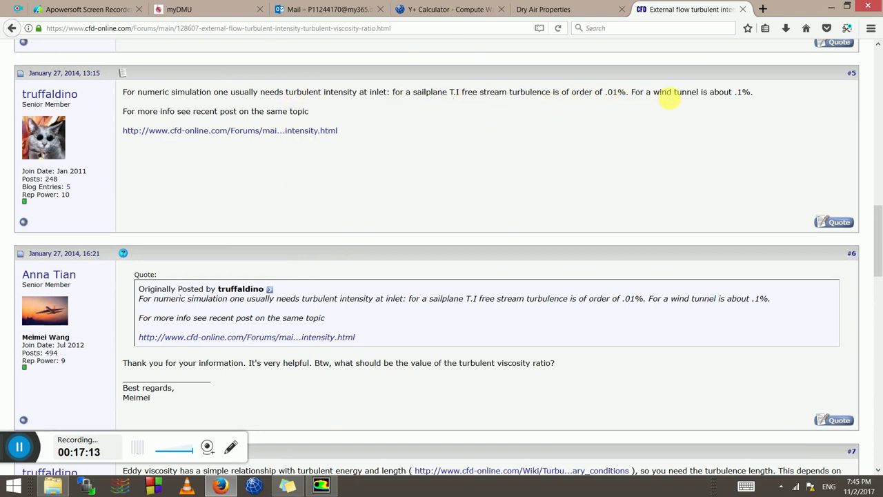
pyautogui.moveTo(756, 93); pyautogui.dragTo(711, 94)
pyautogui.click(517, 164)
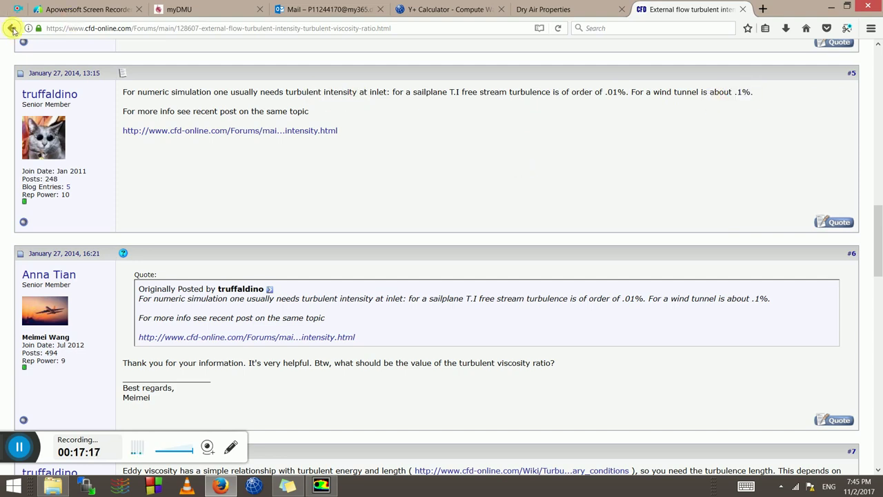
# Switch back to ANSYS Fluent and accept the farfield boundary's pressure far-field settings
pyautogui.hotkey('alt', 'Tab')
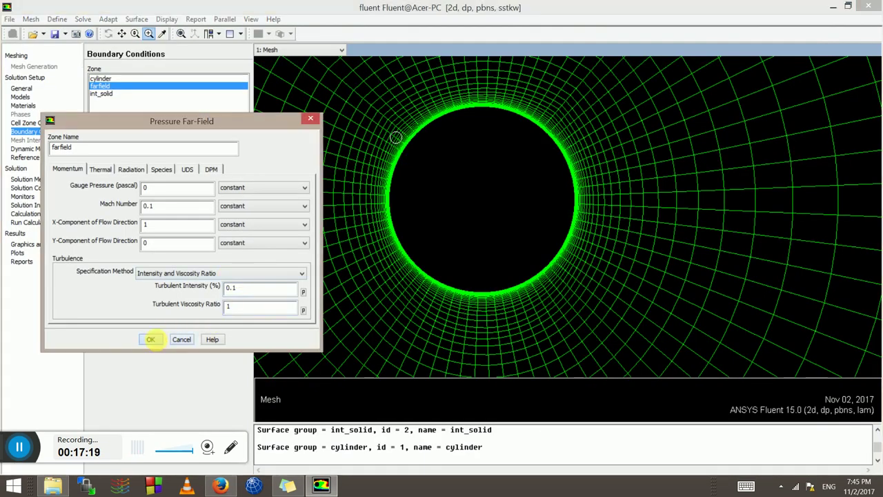
pyautogui.click(151, 338)
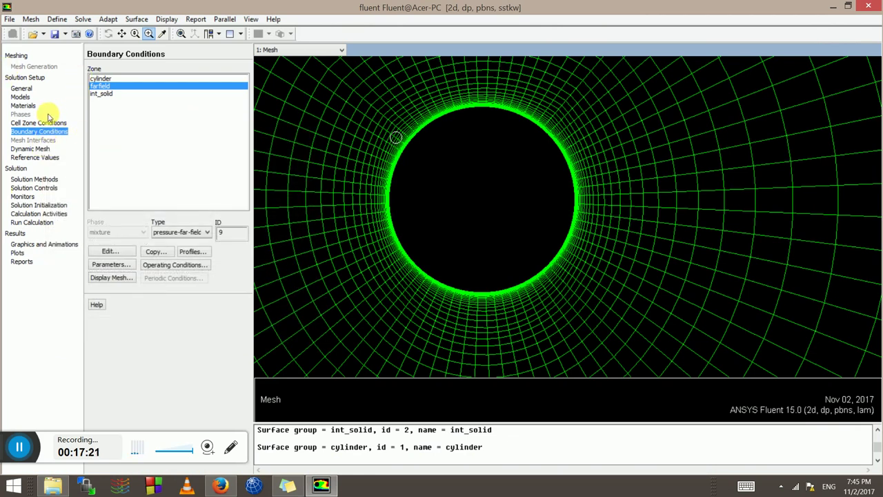
# Compute the reference values from the farfield boundary
pyautogui.click(34, 148)
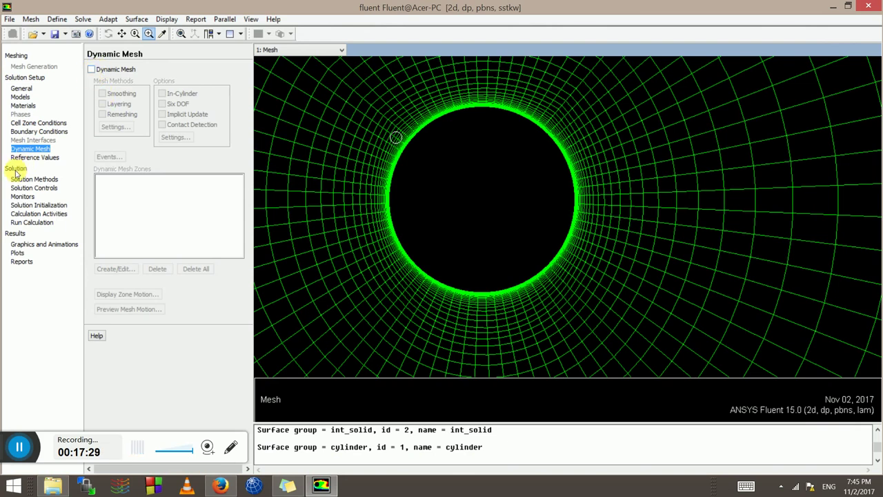
pyautogui.click(34, 157)
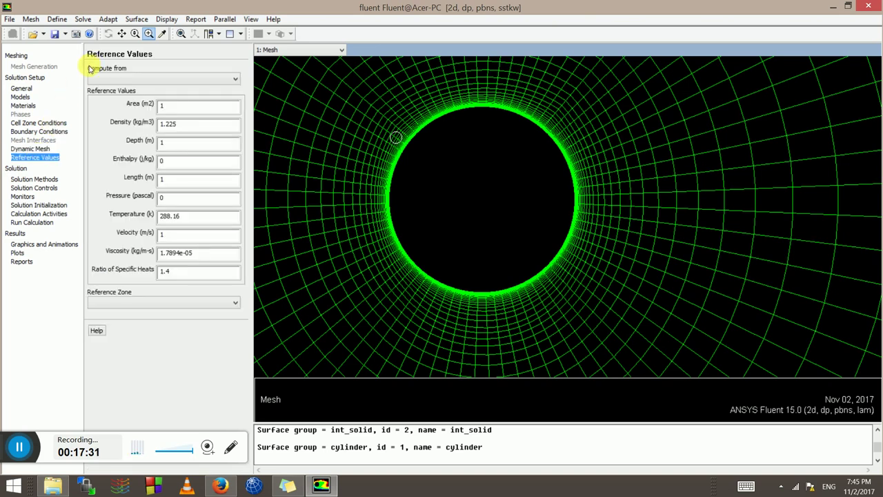
pyautogui.click(112, 79)
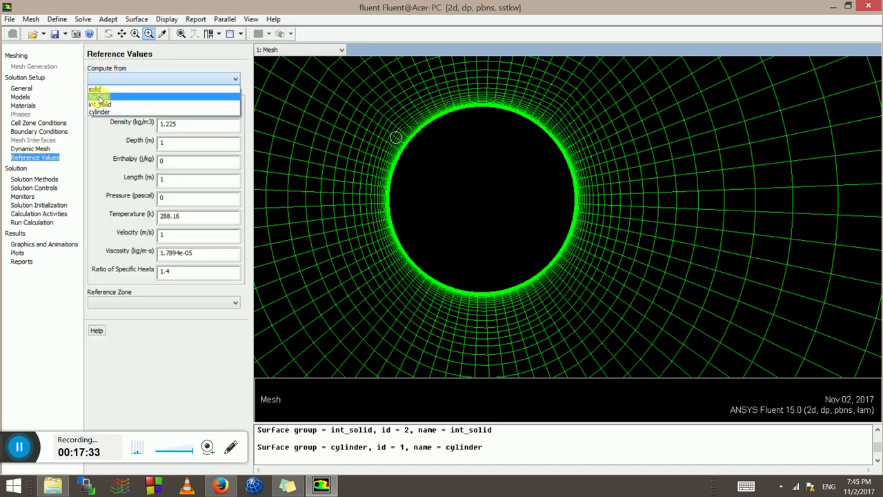
pyautogui.click(99, 96)
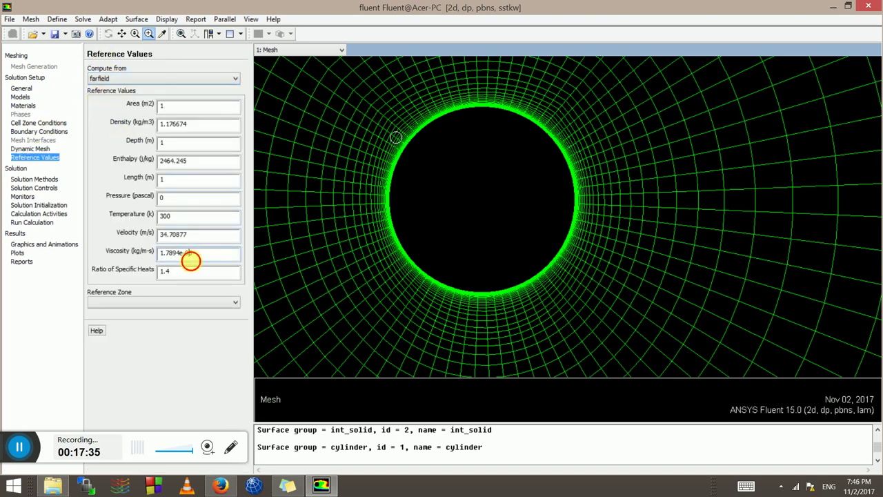
pyautogui.moveTo(188, 260); pyautogui.dragTo(159, 253)
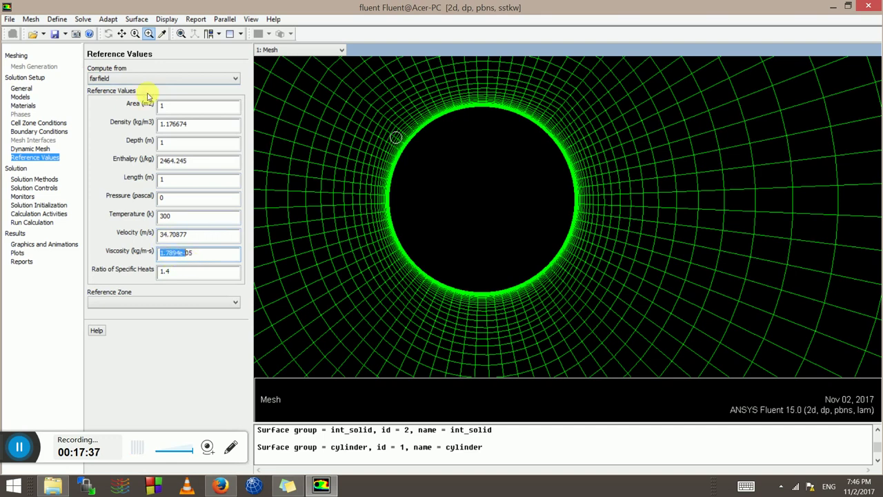
pyautogui.click(144, 77)
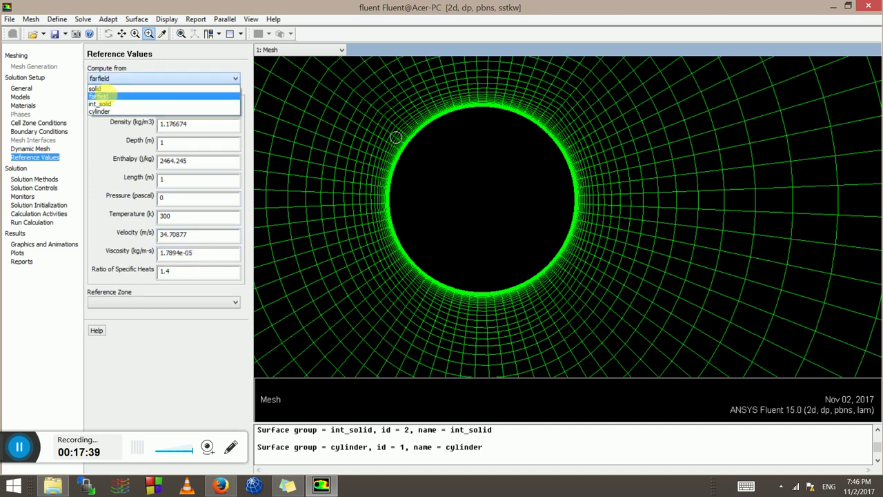
pyautogui.click(106, 96)
# Review the reference values for velocity, area, depth and length against the 2D cylinder geometry
pyautogui.click(163, 234)
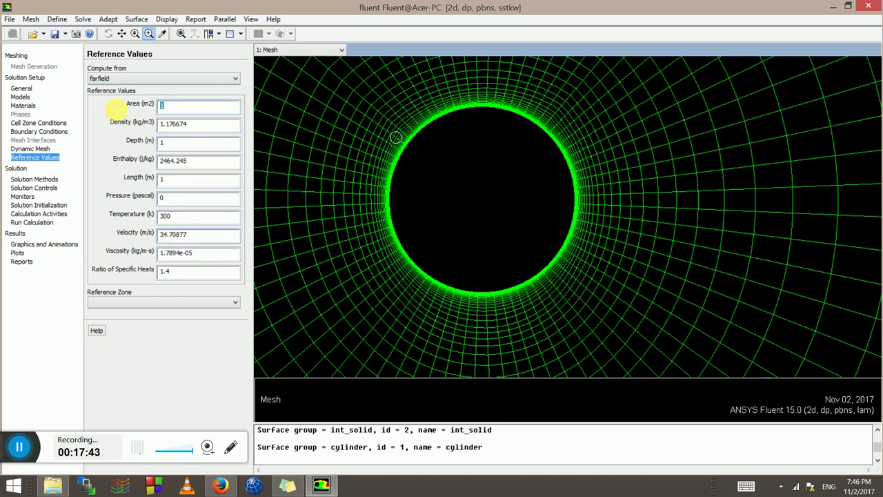
pyautogui.doubleClick(161, 105)
pyautogui.click(173, 178)
pyautogui.write('1')
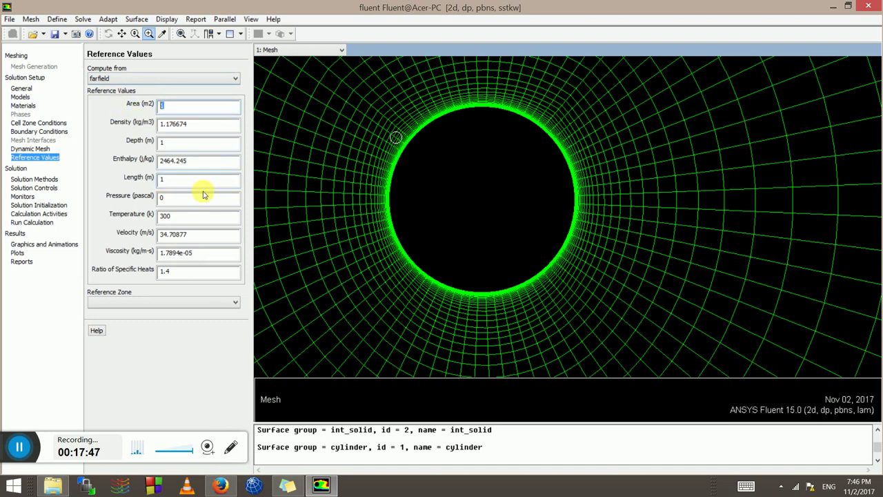
pyautogui.doubleClick(169, 143)
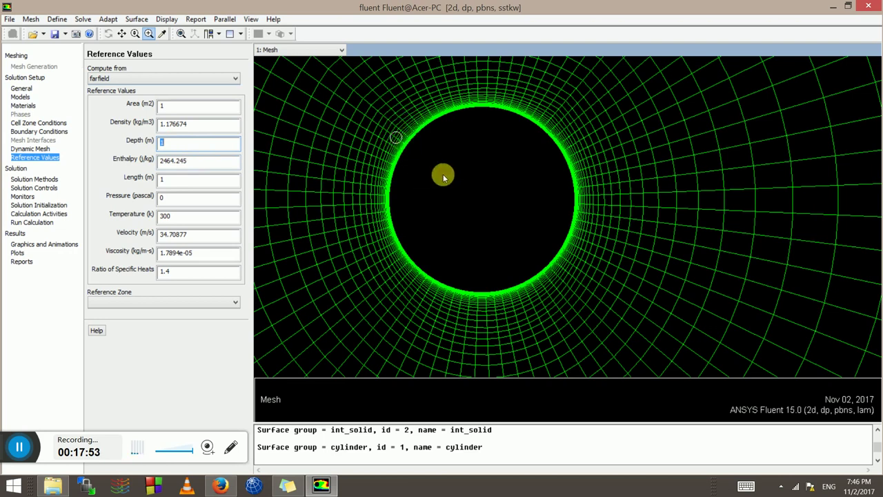
pyautogui.click(187, 144)
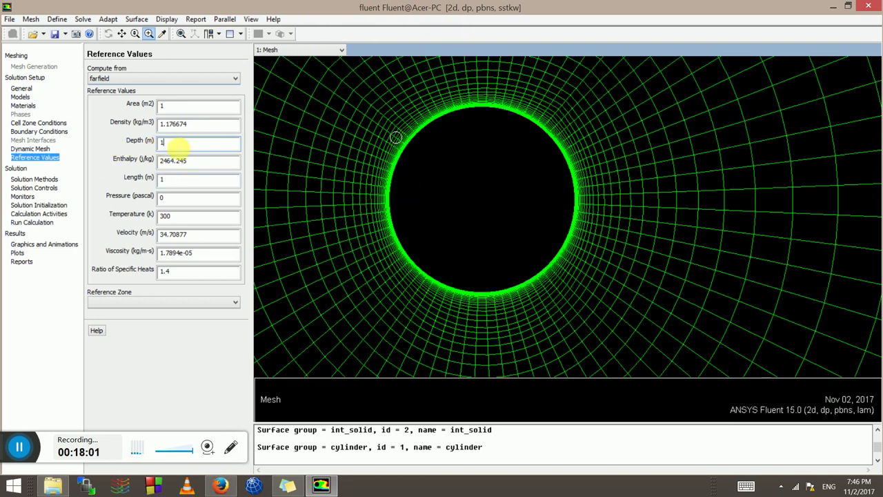
pyautogui.doubleClick(174, 143)
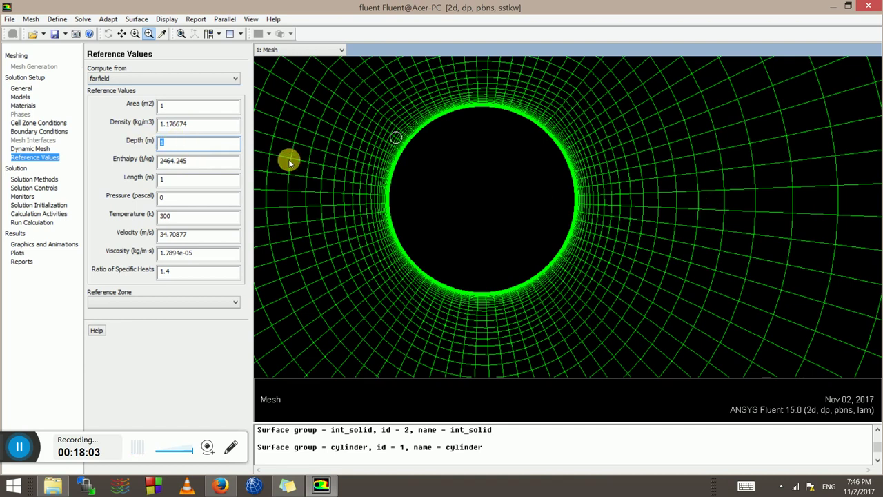
pyautogui.click(169, 143)
pyautogui.moveTo(169, 144); pyautogui.dragTo(100, 147)
pyautogui.moveTo(170, 108); pyautogui.dragTo(129, 103)
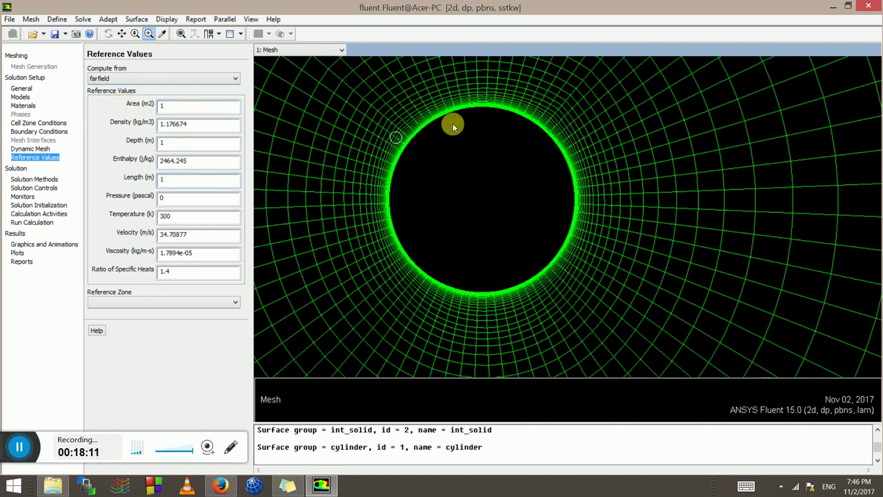
pyautogui.click(195, 175)
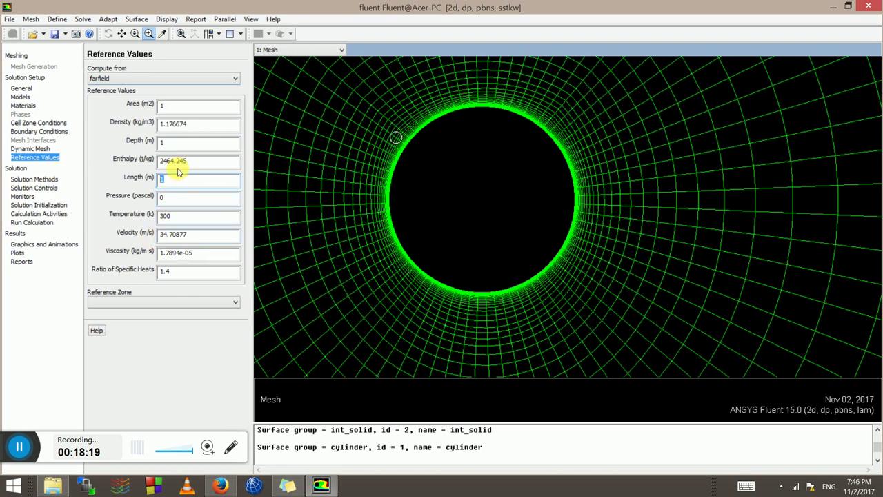
# Open the solution methods settings and examine the available pressure-velocity coupling schemes
pyautogui.click(31, 185)
pyautogui.click(31, 179)
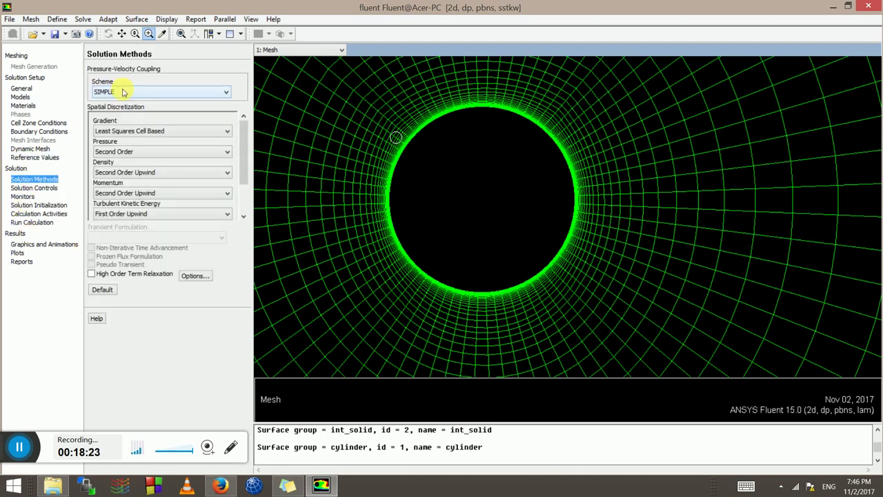
pyautogui.click(118, 93)
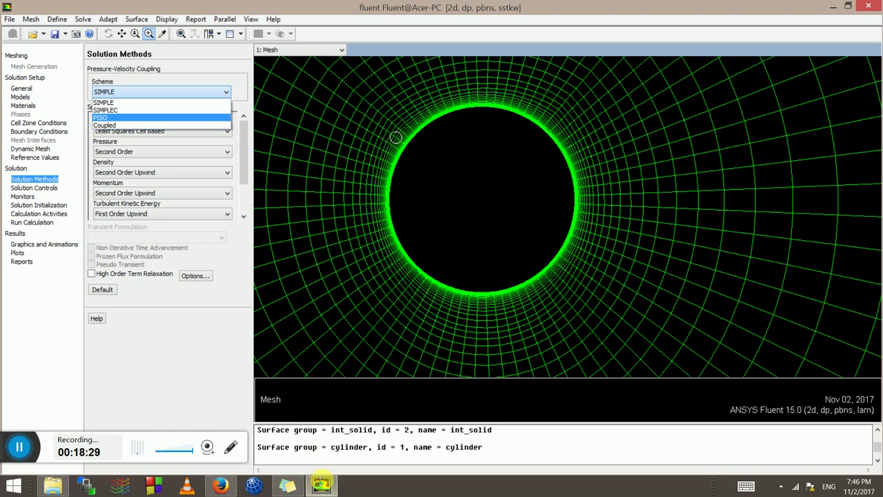
# Add an on-screen text annotation below the spatial discretization settings reading "SEMI - IMPLICIT PRESSURE LINKED EQUATIONS"
pyautogui.click(230, 450)
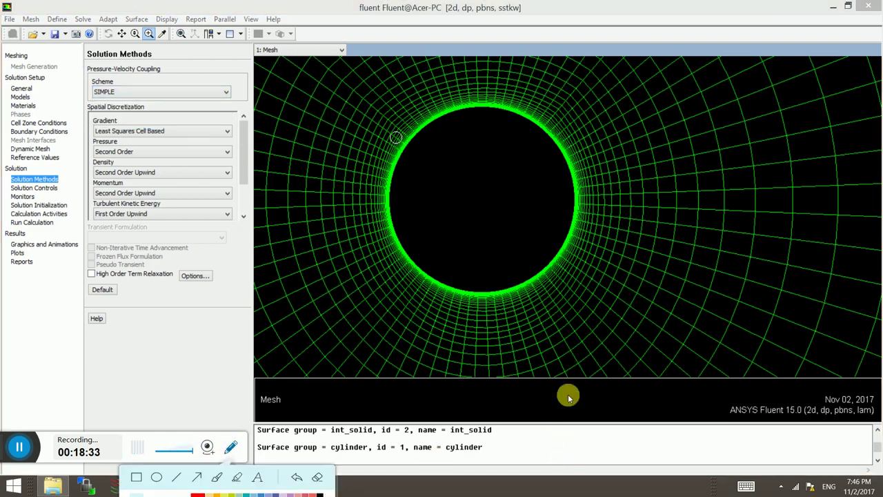
pyautogui.click(258, 479)
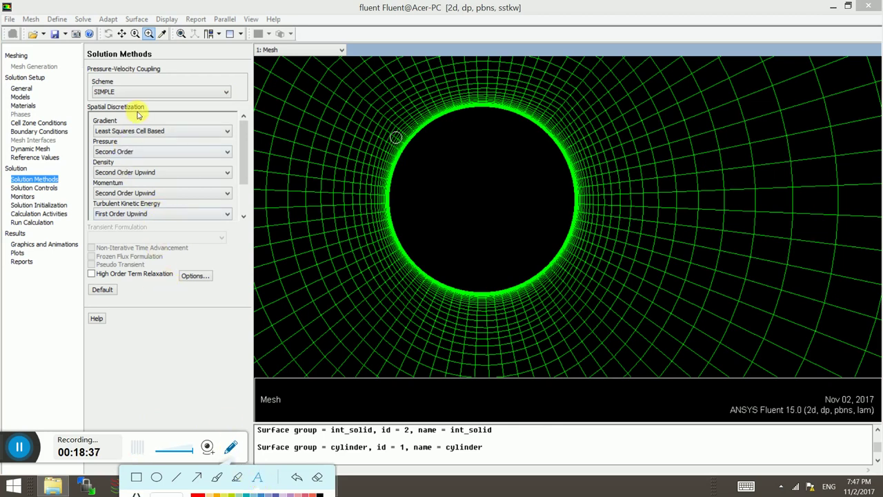
pyautogui.click(131, 326)
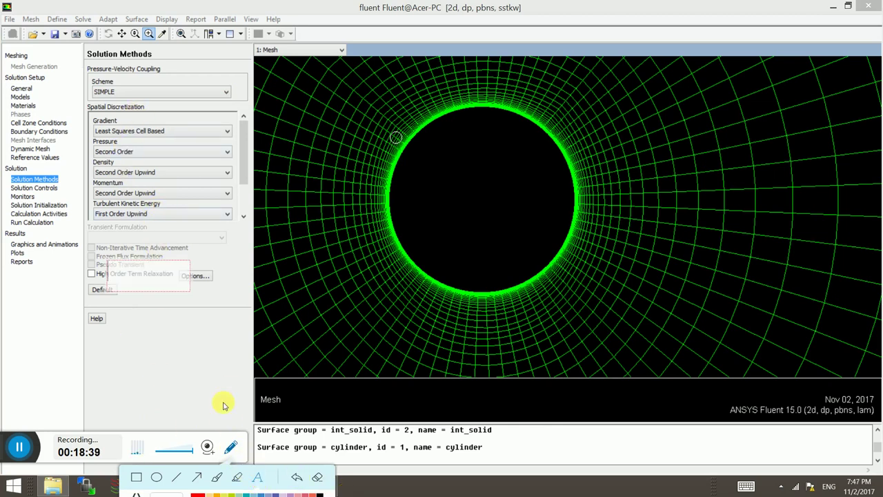
pyautogui.write('S')
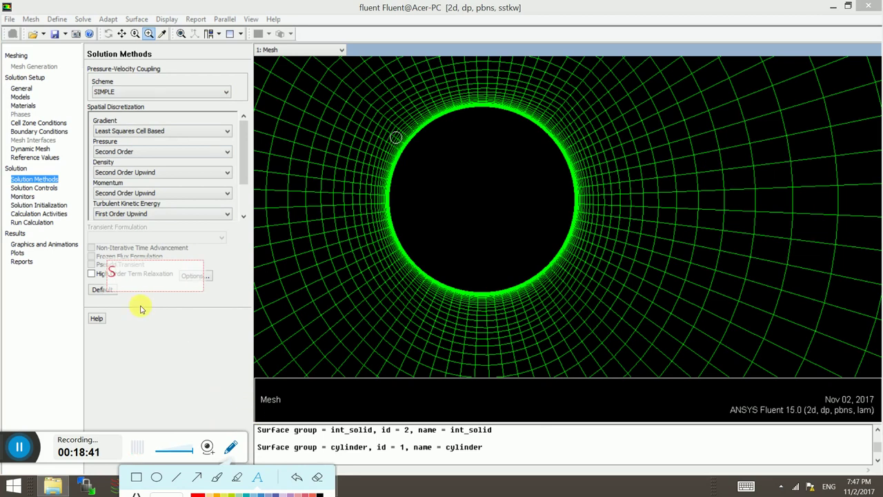
pyautogui.write('EMP')
pyautogui.press('BackSpace')
pyautogui.write('I - IMPLI')
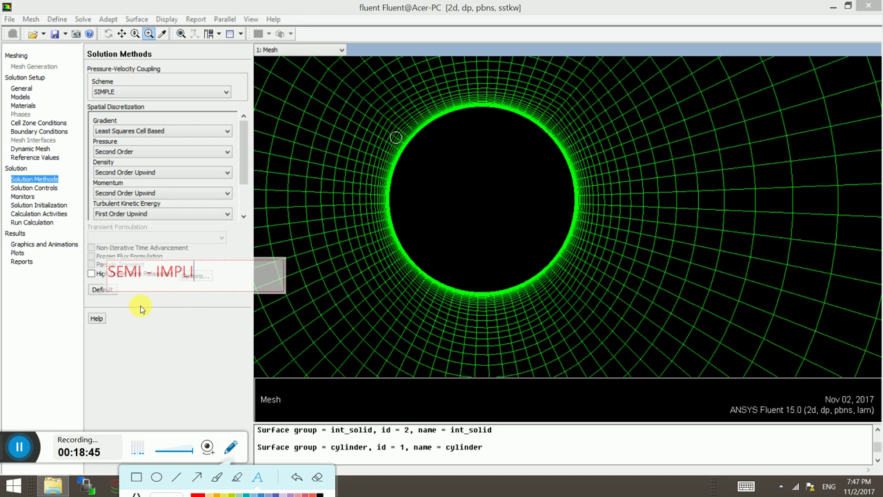
pyautogui.write('CIT')
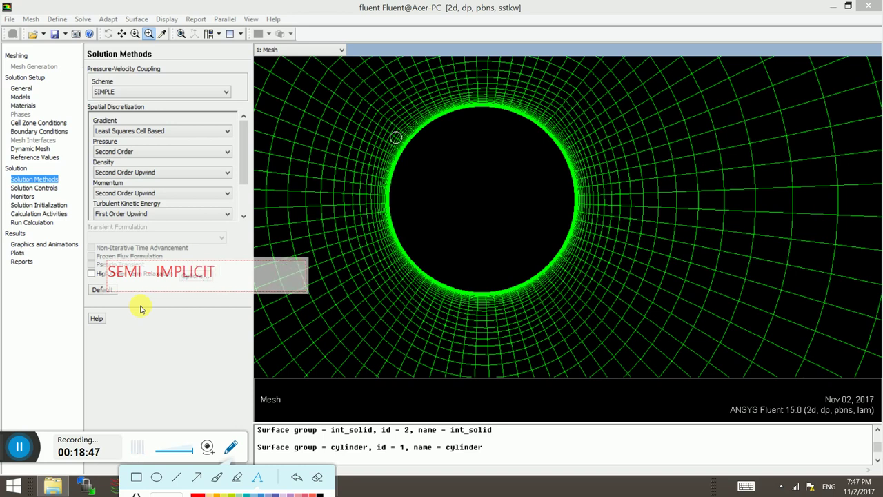
pyautogui.write(' PRESSU')
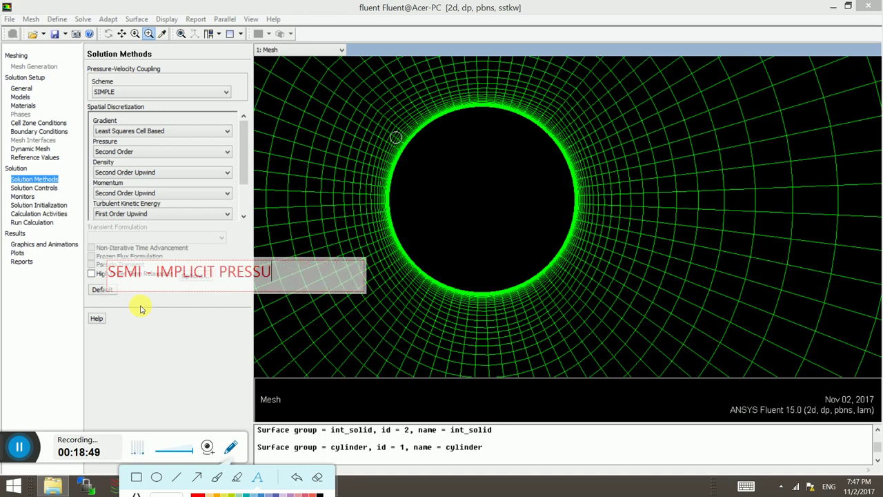
pyautogui.write('RE LINKED EQUAR')
pyautogui.press('BackSpace')
pyautogui.write('TIONS')
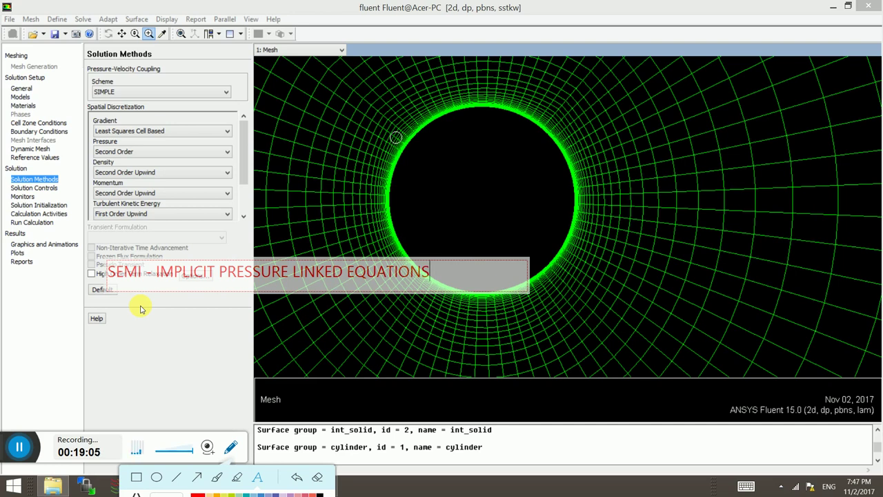
# Set the pressure-velocity coupling scheme to SIMPLEC and review its discretization and skewness correction settings
pyautogui.click(104, 93)
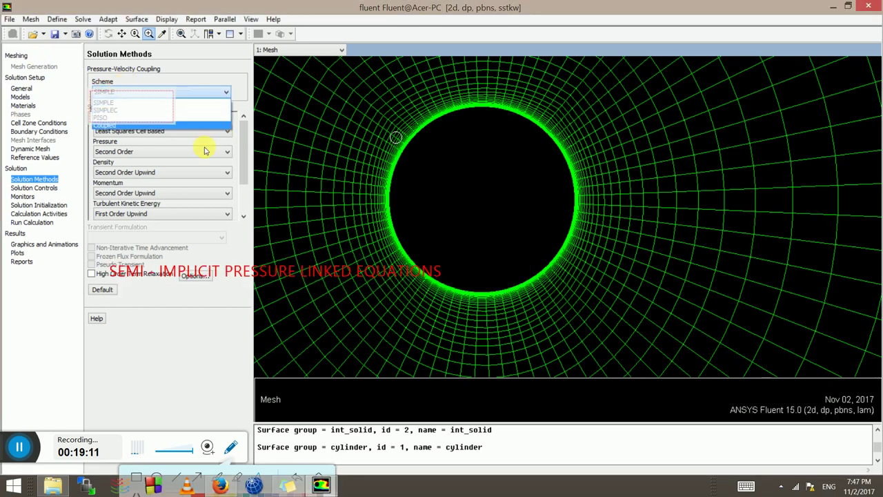
pyautogui.click(233, 449)
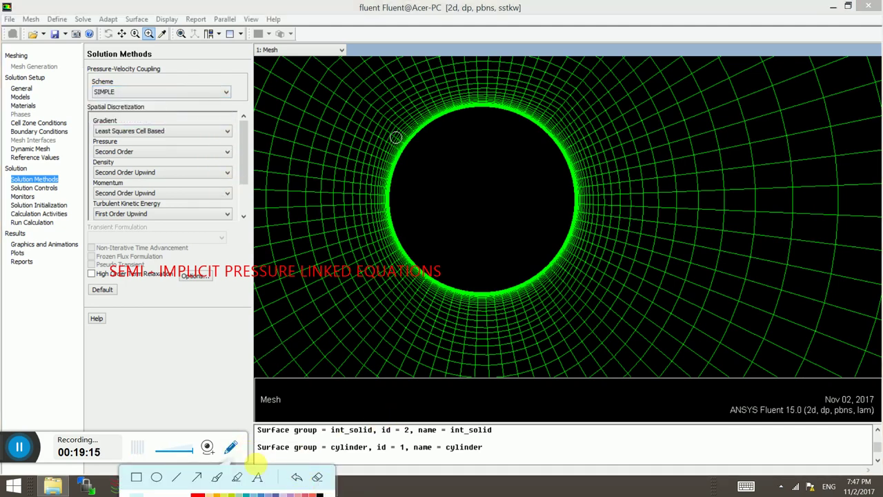
pyautogui.click(262, 479)
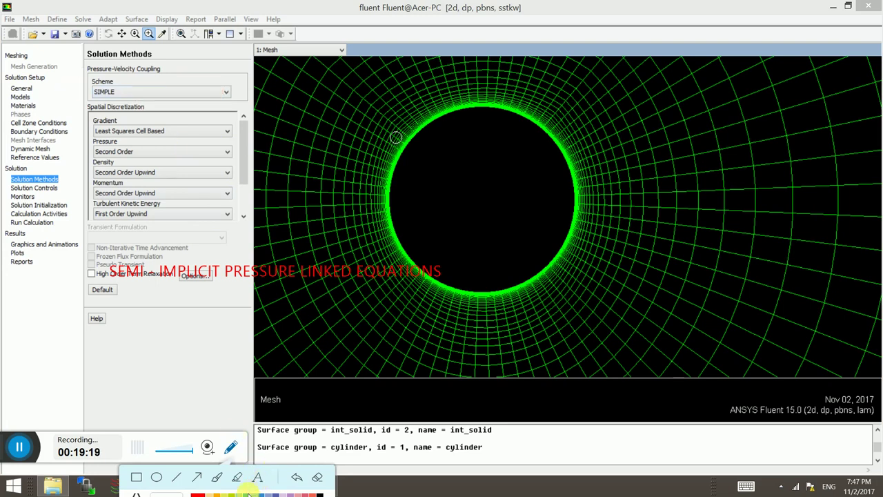
pyautogui.click(148, 92)
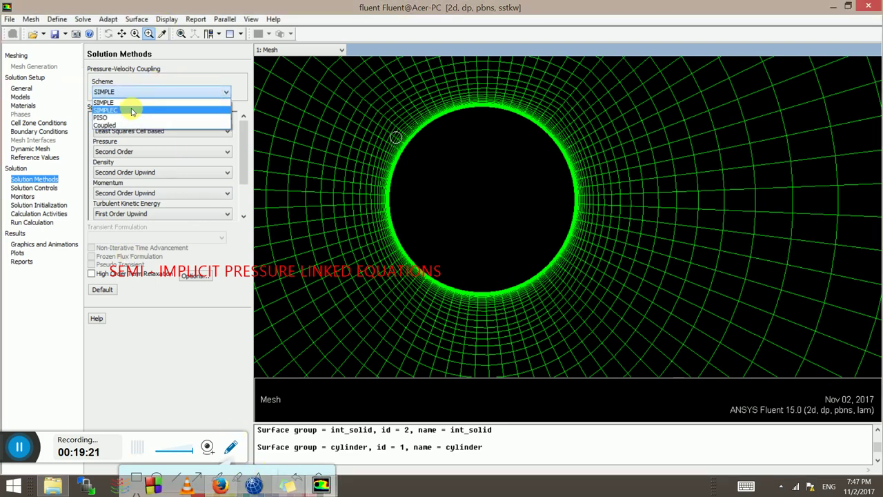
pyautogui.click(132, 110)
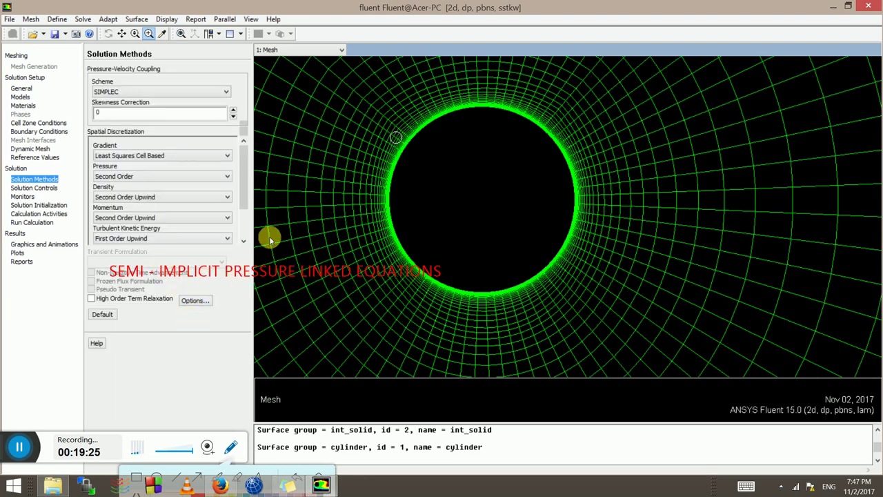
pyautogui.moveTo(244, 194); pyautogui.dragTo(242, 235)
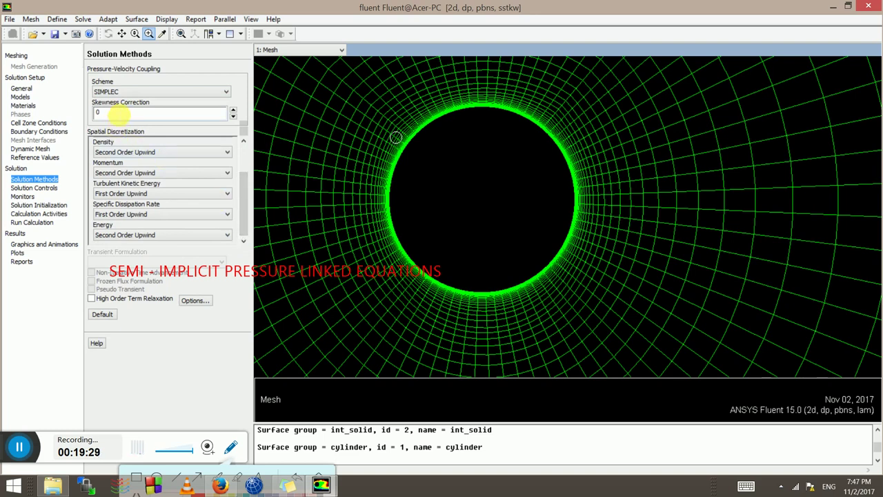
pyautogui.doubleClick(116, 113)
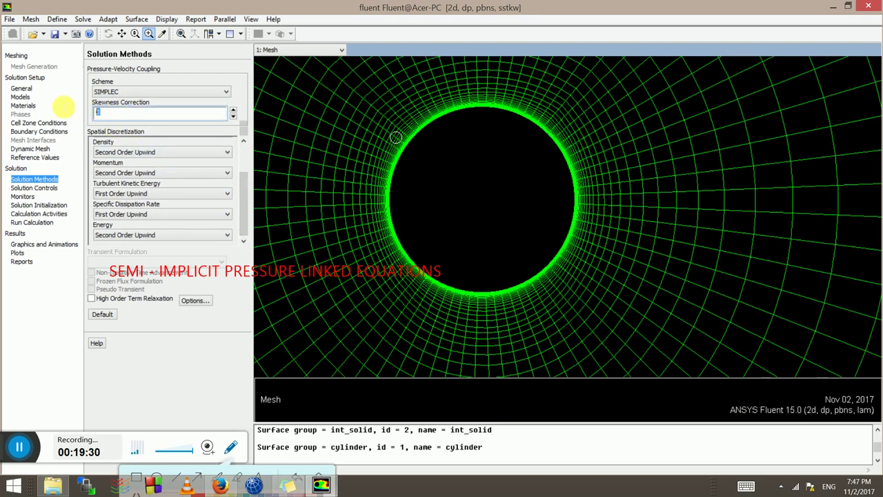
# Set the pressure-velocity coupling scheme to PISO
pyautogui.click(120, 92)
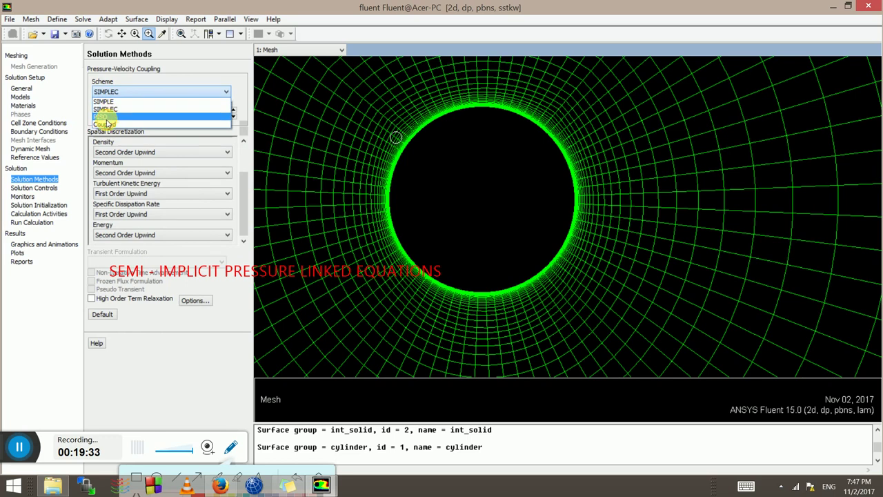
pyautogui.click(155, 121)
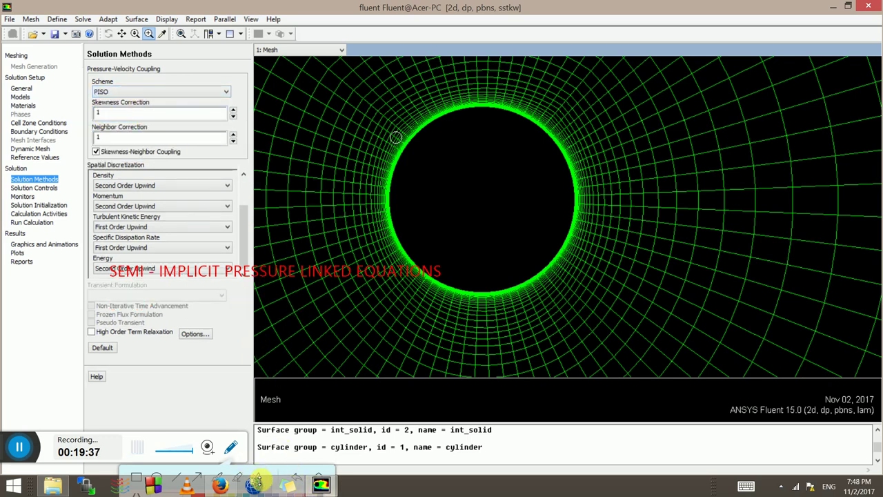
# Try an on-screen text annotation over the spatial discretization settings reading "pressure implicit split operator", and delete its text
pyautogui.click(260, 434)
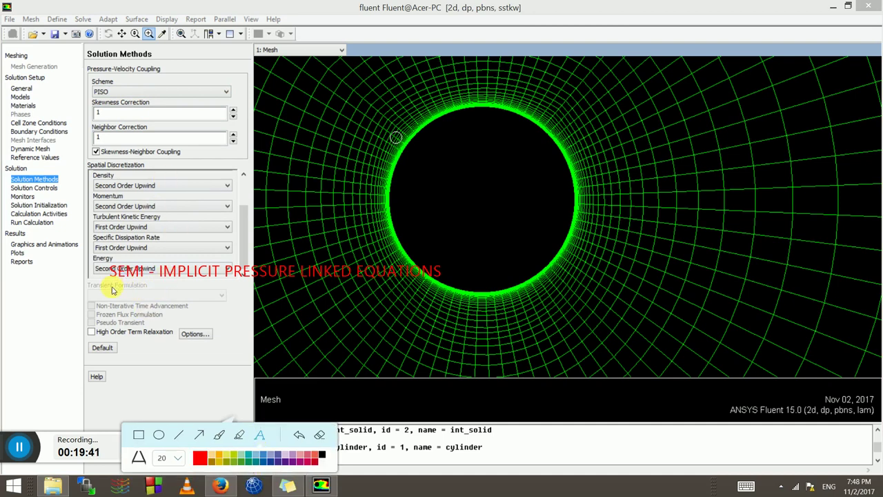
pyautogui.moveTo(178, 233); pyautogui.dragTo(92, 266)
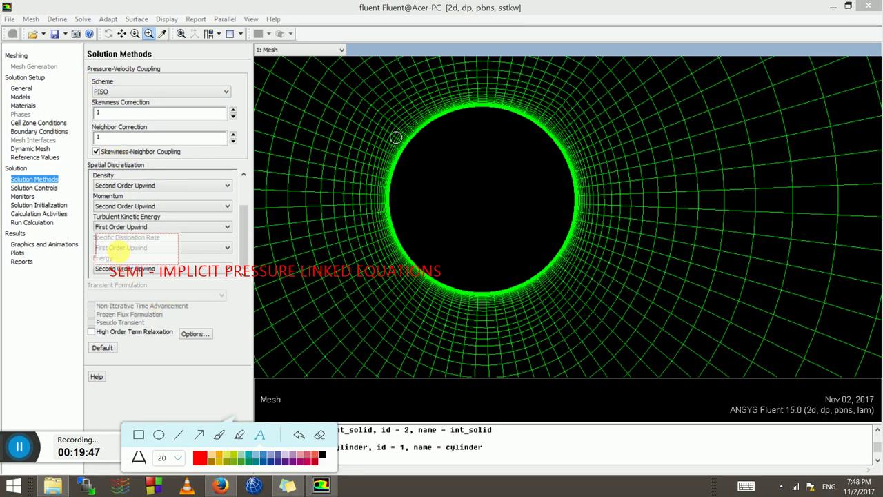
pyautogui.write('pressure implicit s')
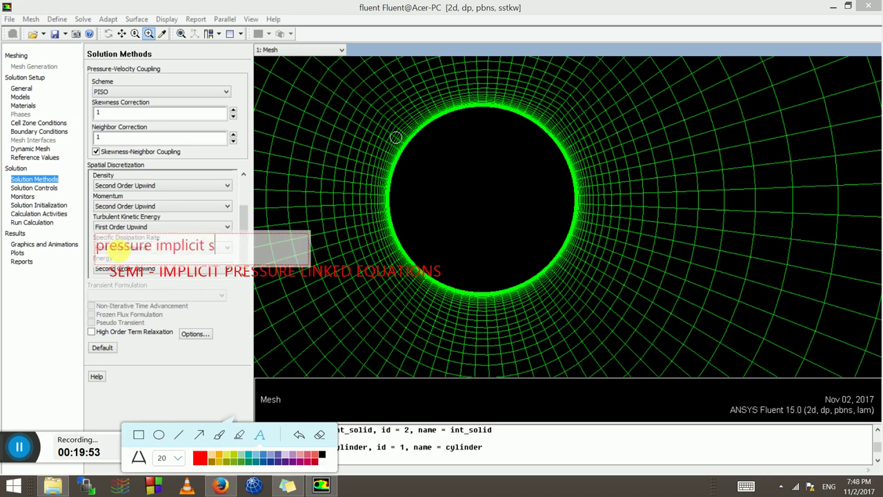
pyautogui.write('plit operator')
pyautogui.hotkey('ctrl', 'a')
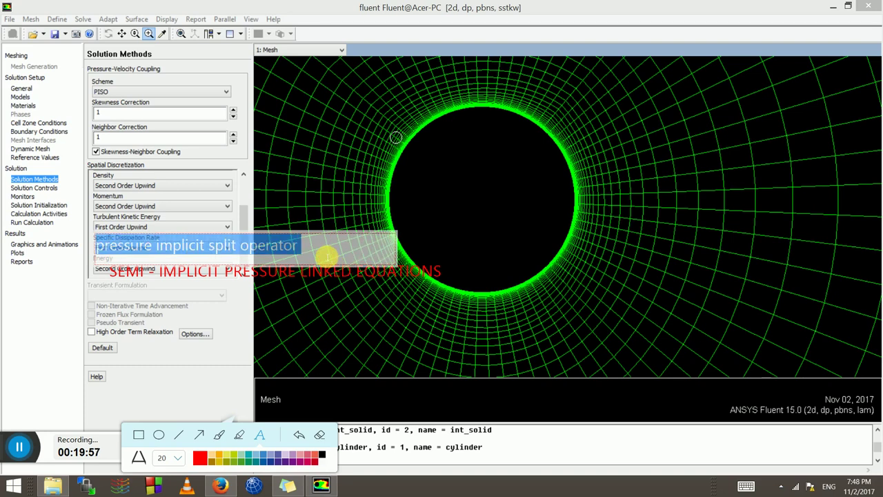
pyautogui.press('Delete')
# Erase the on-screen annotation over the solution methods settings and turn off the text annotation tool
pyautogui.click(274, 271)
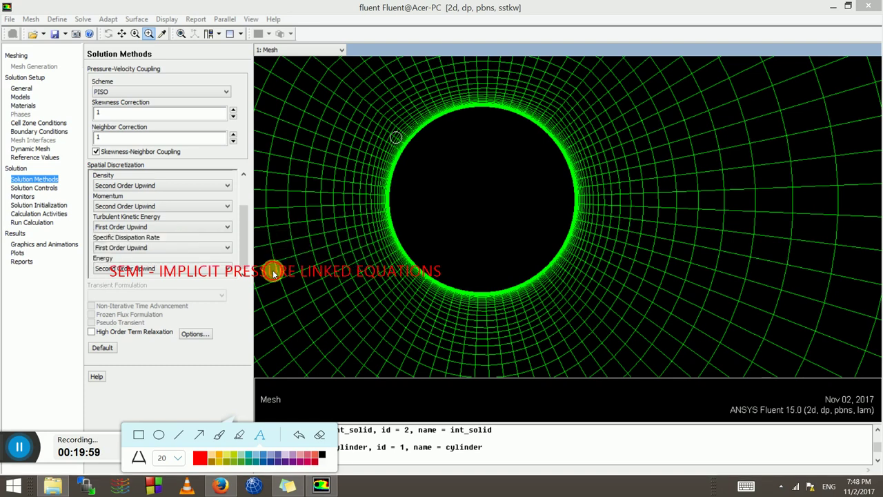
pyautogui.click(317, 435)
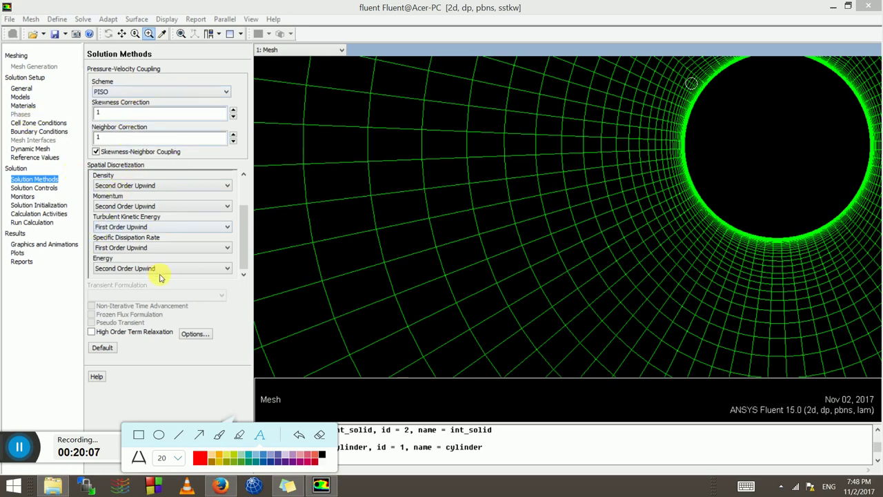
pyautogui.click(244, 199)
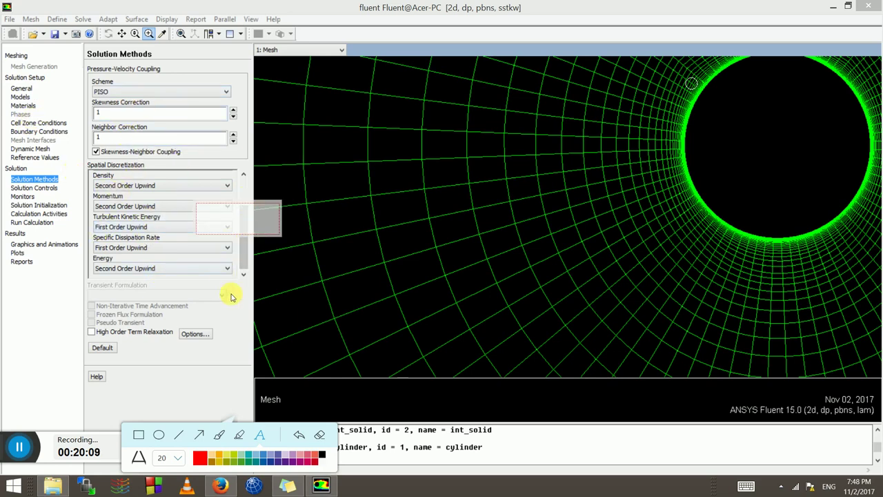
pyautogui.click(262, 435)
# Set the gradient discretization to Least Squares Cell Based and the pressure discretization to Second Order
pyautogui.moveTo(245, 262); pyautogui.dragTo(242, 200)
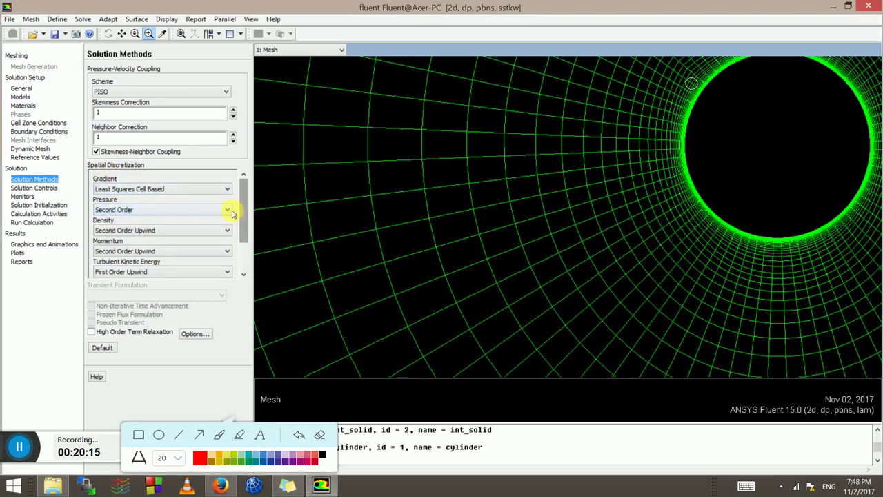
pyautogui.click(134, 189)
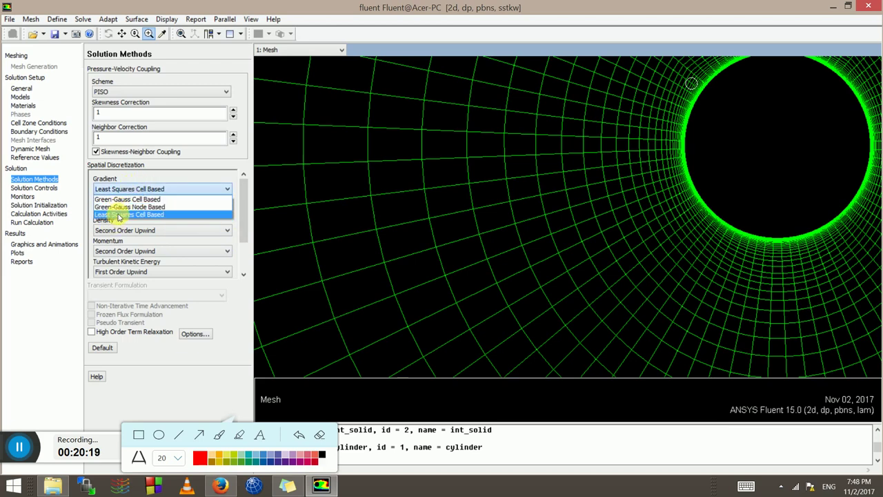
pyautogui.click(119, 215)
pyautogui.click(122, 210)
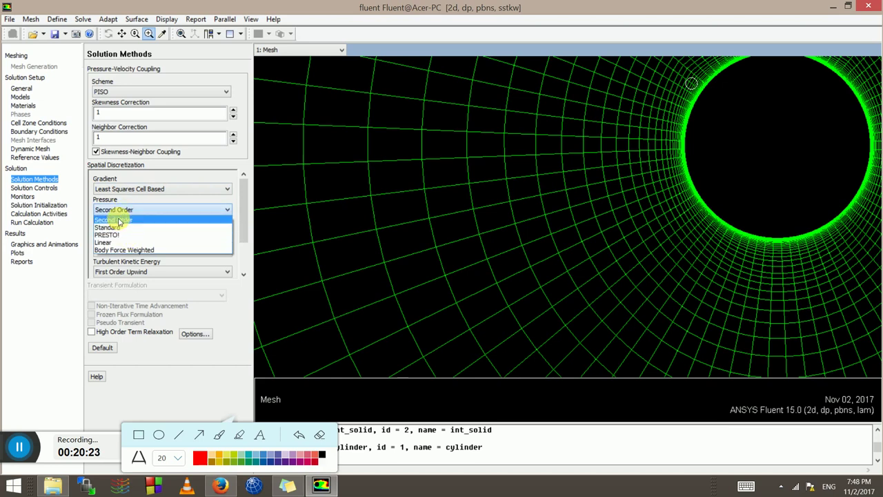
pyautogui.click(119, 220)
pyautogui.click(121, 210)
pyautogui.click(123, 214)
pyautogui.click(122, 211)
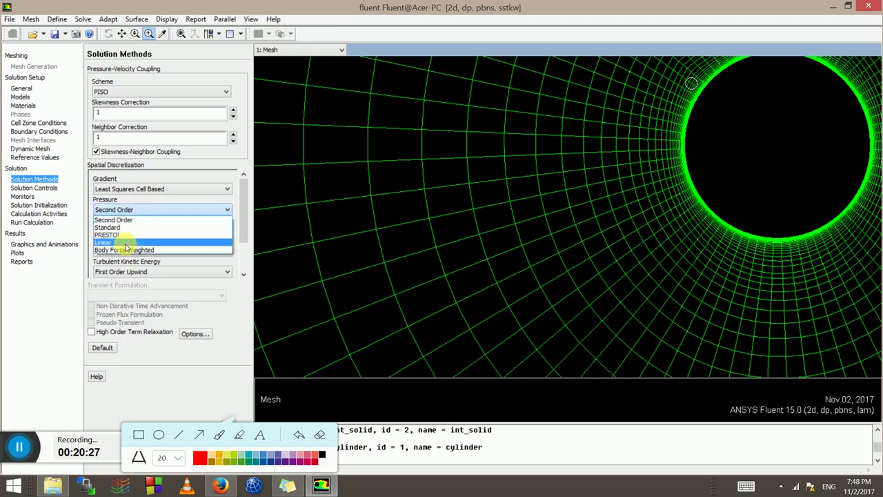
pyautogui.click(114, 220)
# Review the density discretization schemes and set density to First Order Upwind
pyautogui.click(124, 231)
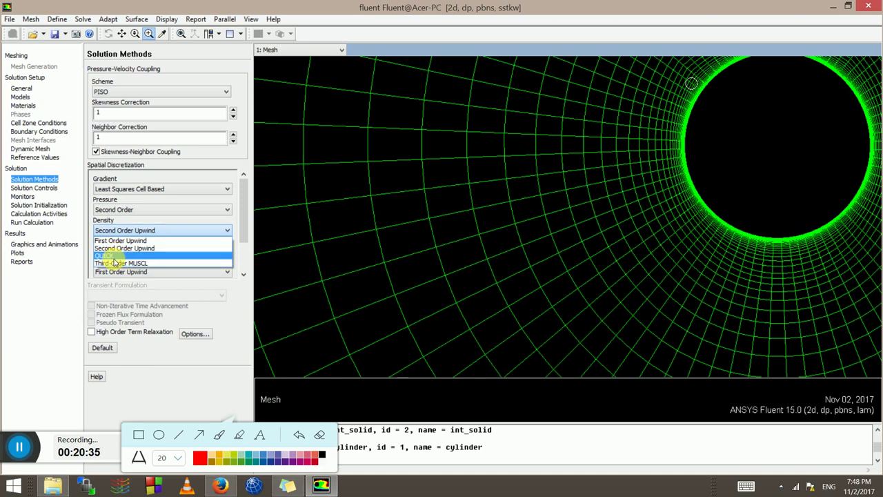
pyautogui.press('Escape')
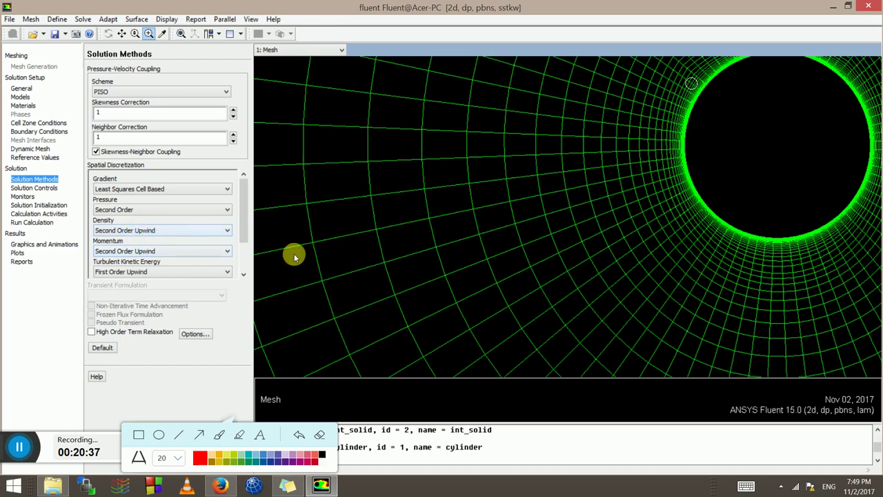
pyautogui.moveTo(246, 232); pyautogui.dragTo(242, 263)
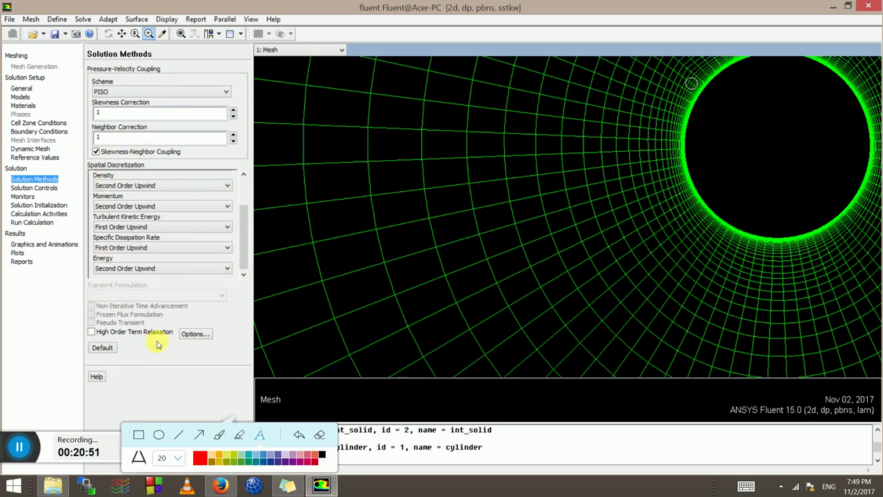
pyautogui.click(44, 290)
pyautogui.press('Up')
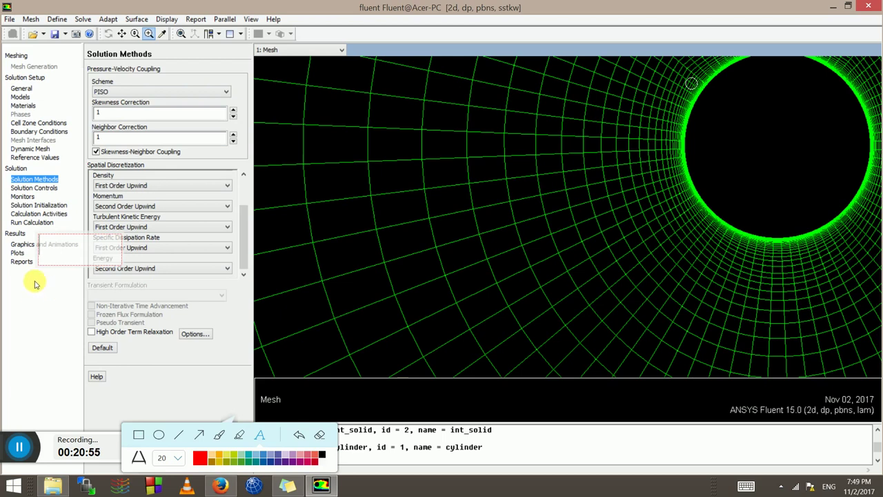
pyautogui.click(67, 222)
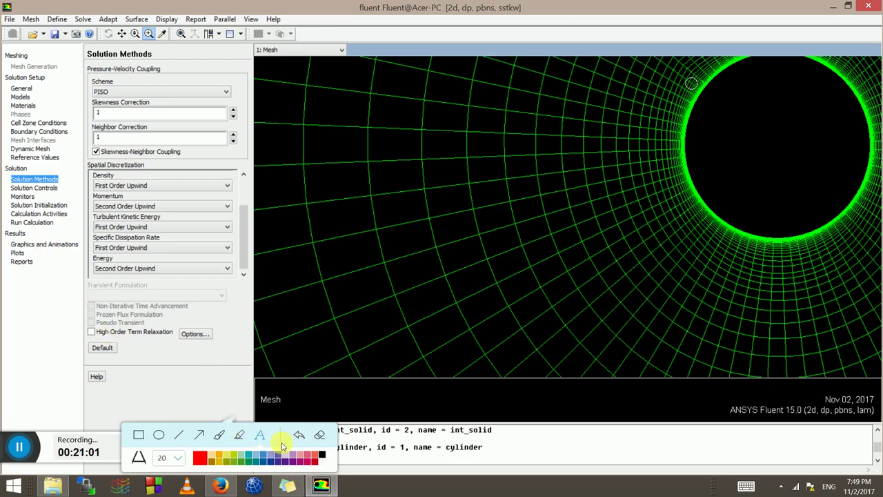
# Add an on-screen text annotation near the energy discretization setting reading "Ferziger and Peric ( " AN introduction to Computational Fluid Dynamis"
pyautogui.click(52, 330)
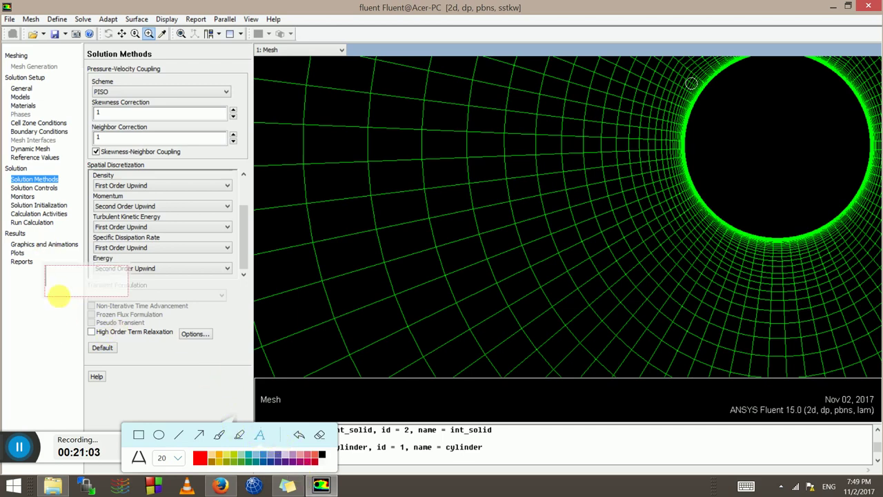
pyautogui.write('f')
pyautogui.press('BackSpace')
pyautogui.write('Ferziger')
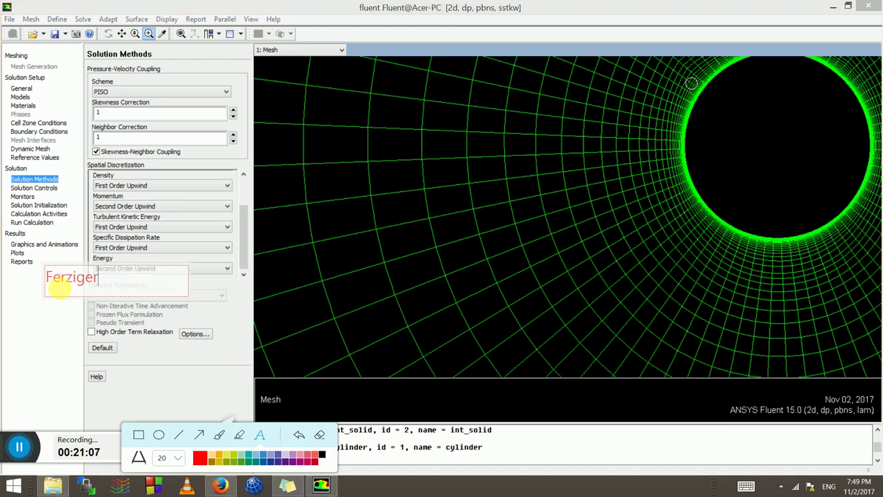
pyautogui.write(' and Peric ')
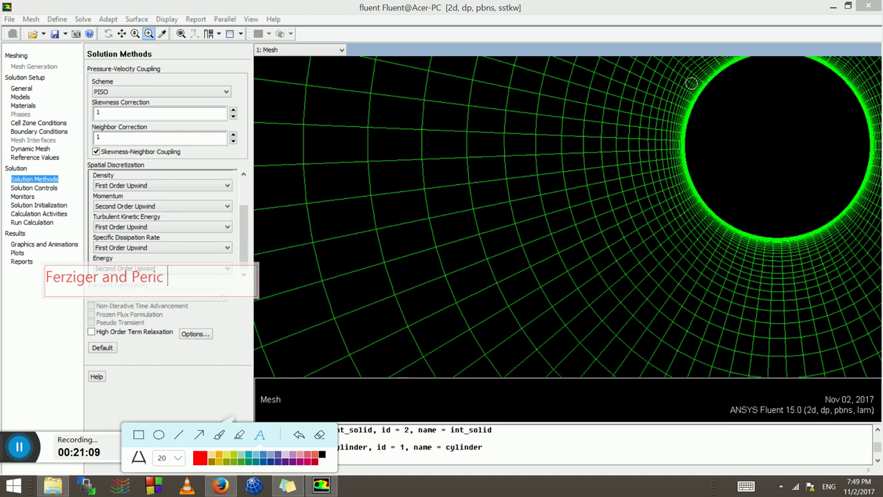
pyautogui.write('( " AN')
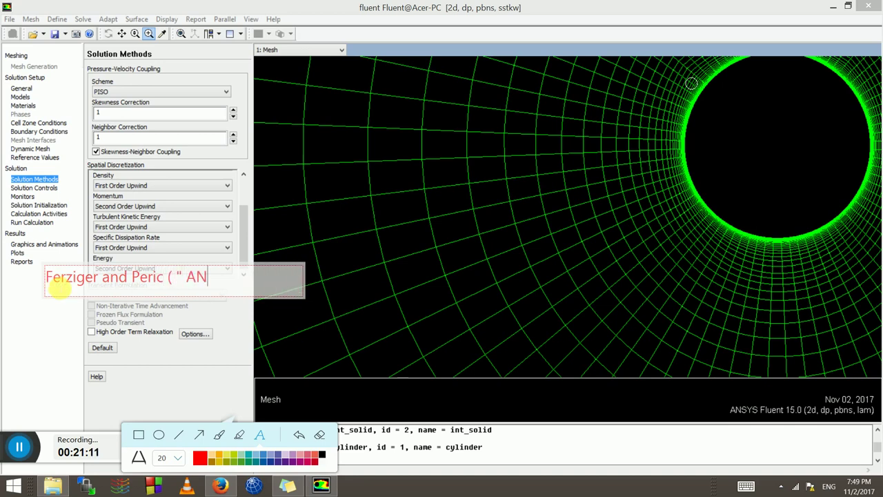
pyautogui.write(' introducti')
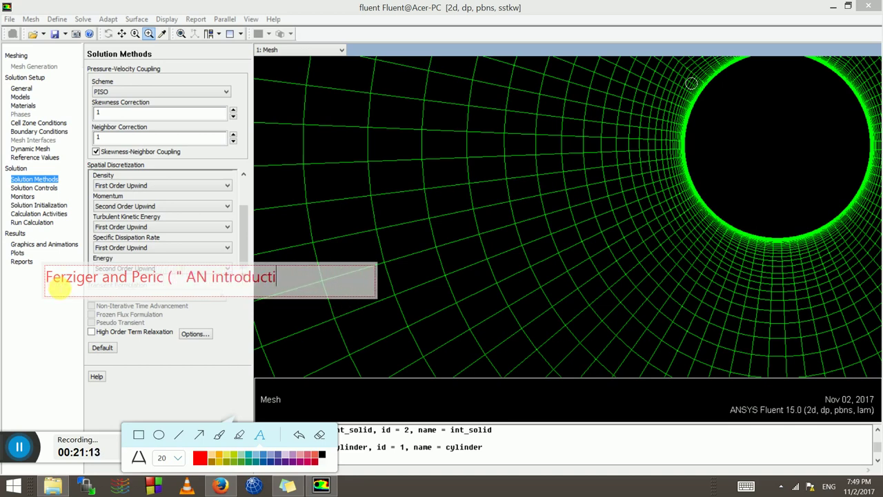
pyautogui.write('on to Computa')
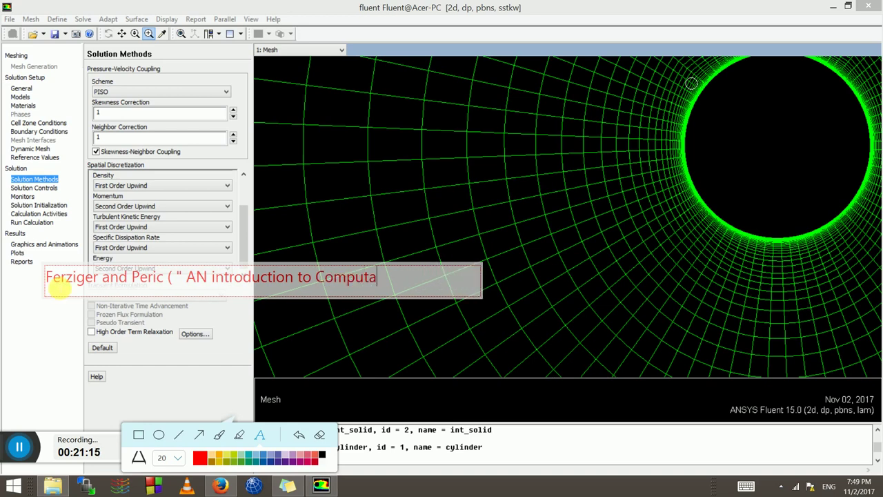
pyautogui.write('tional Fluid')
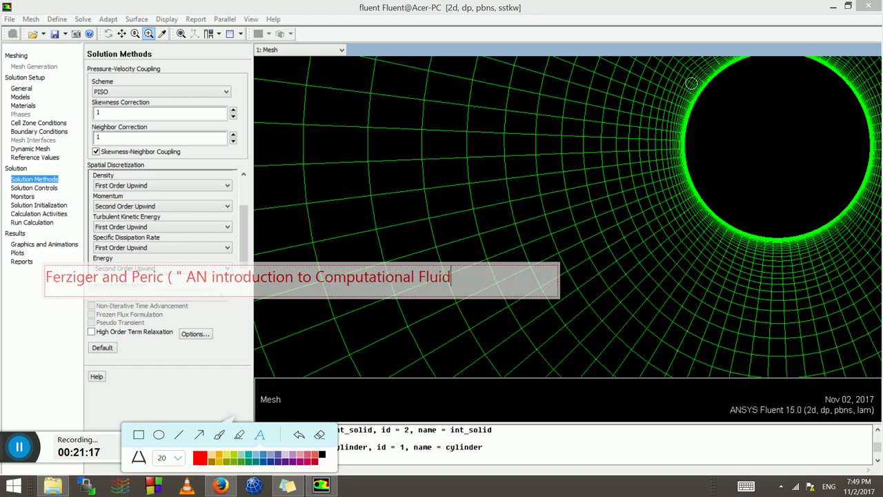
pyautogui.write(' Dynamis')
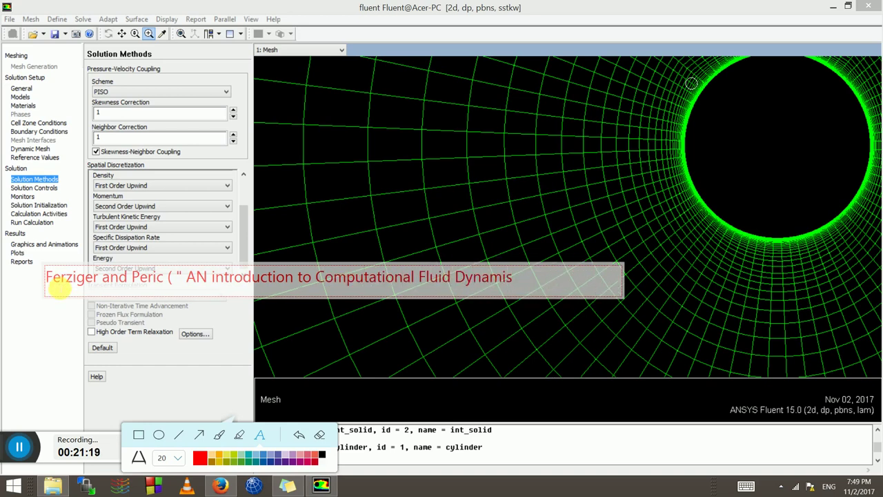
# Switch to Firefox, turn off the text annotation tool and select the current page's web address for replacement
pyautogui.click(220, 486)
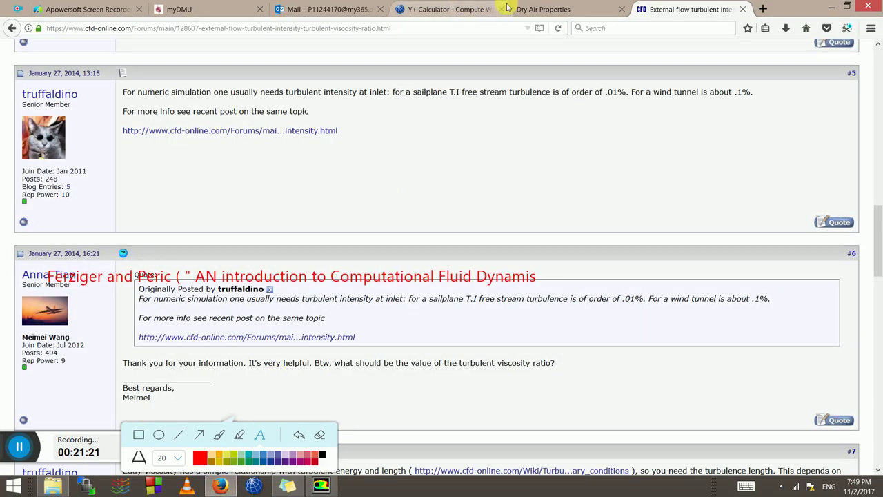
pyautogui.click(349, 32)
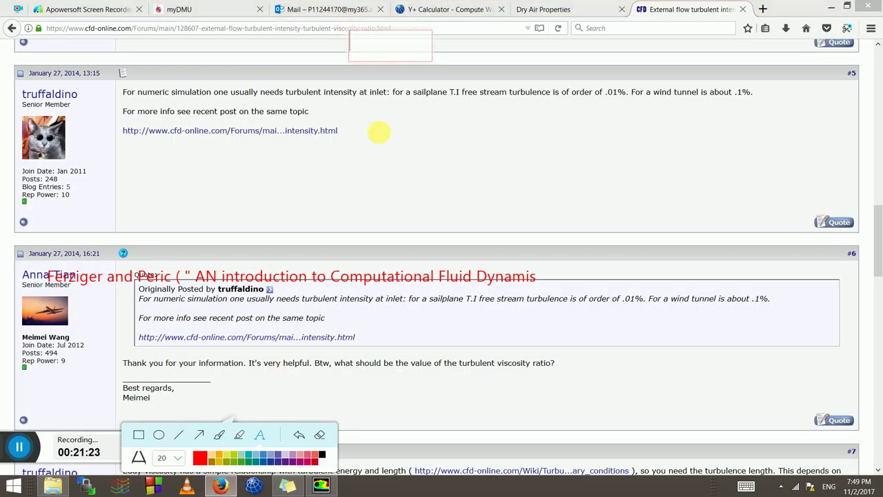
pyautogui.click(261, 440)
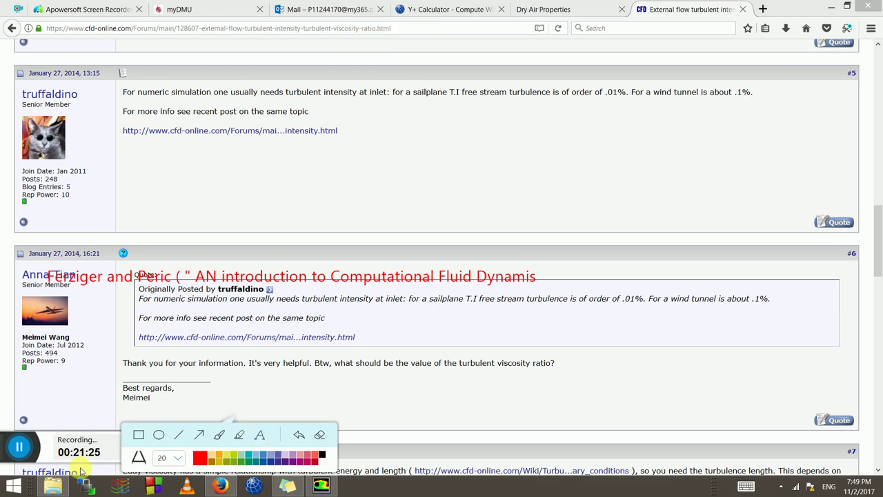
pyautogui.click(379, 29)
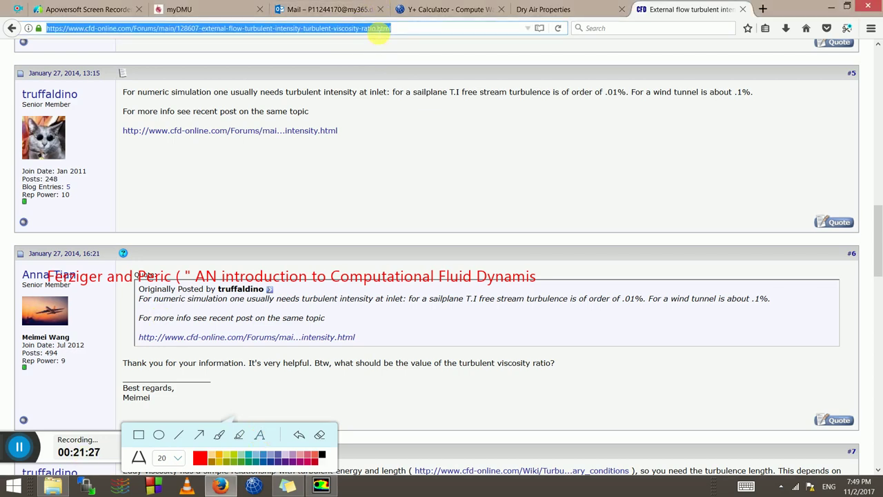
pyautogui.write('An introdu')
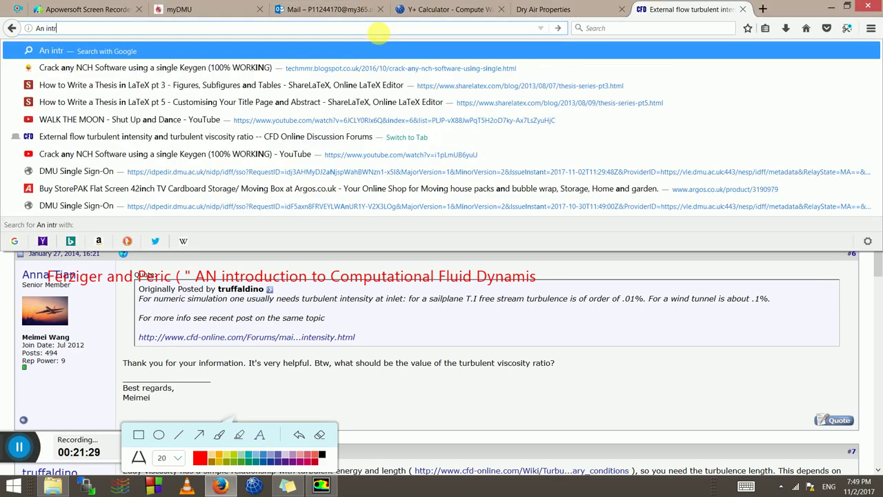
pyautogui.press('BackSpace')
pyautogui.press('BackSpace')
pyautogui.press('BackSpace')
pyautogui.press('BackSpace')
pyautogui.press('BackSpace')
pyautogui.press('BackSpace')
pyautogui.press('BackSpace')
pyautogui.press('BackSpace')
pyautogui.press('BackSpace')
pyautogui.press('BackSpace')
# Search the web for "Ferziger and peric cfd" and look through the results
pyautogui.write('Ferziger an')
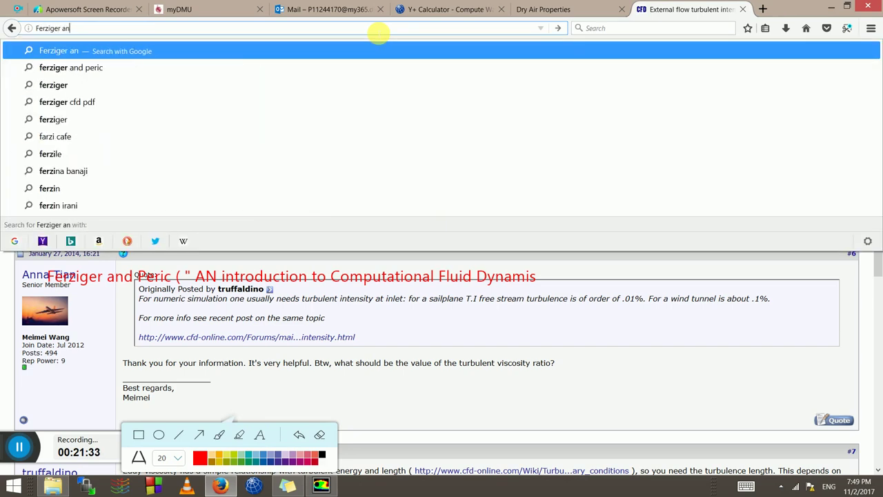
pyautogui.write('d peric cfd')
pyautogui.press('Return')
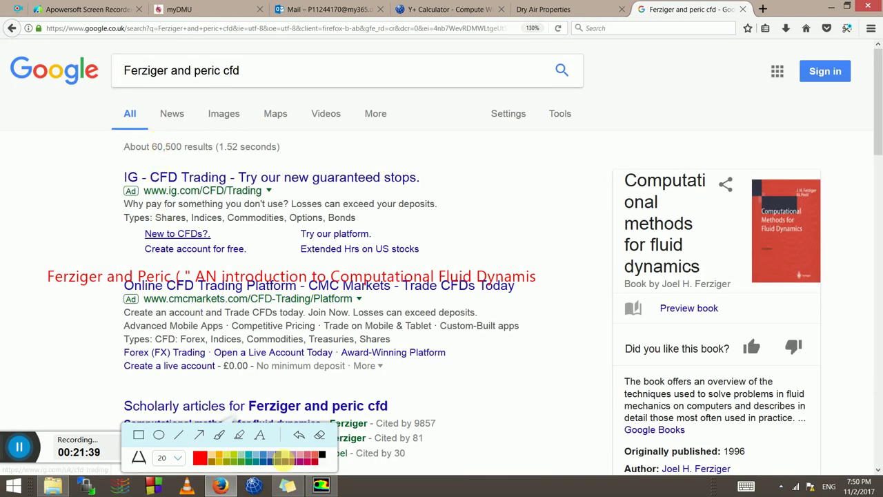
pyautogui.scroll(-3, 634, 252)
pyautogui.scroll(3, 631, 250)
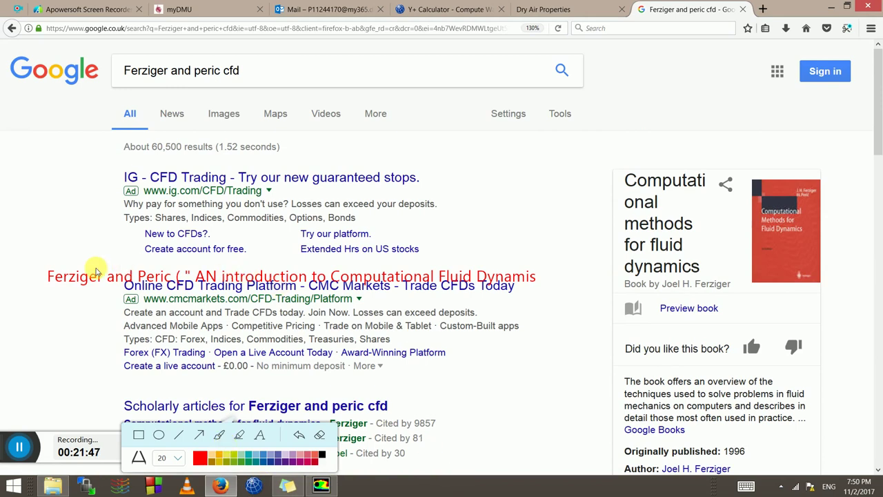
# Erase the on-screen book reference annotation covering the search results
pyautogui.click(259, 436)
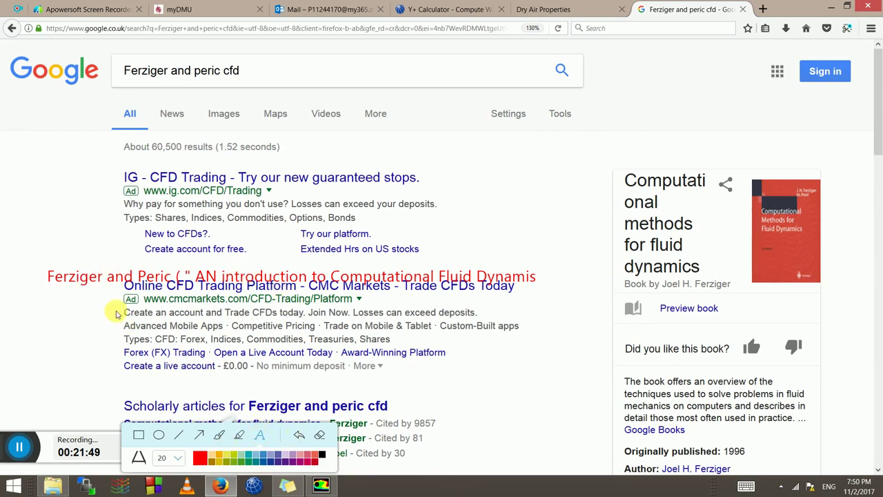
pyautogui.click(320, 435)
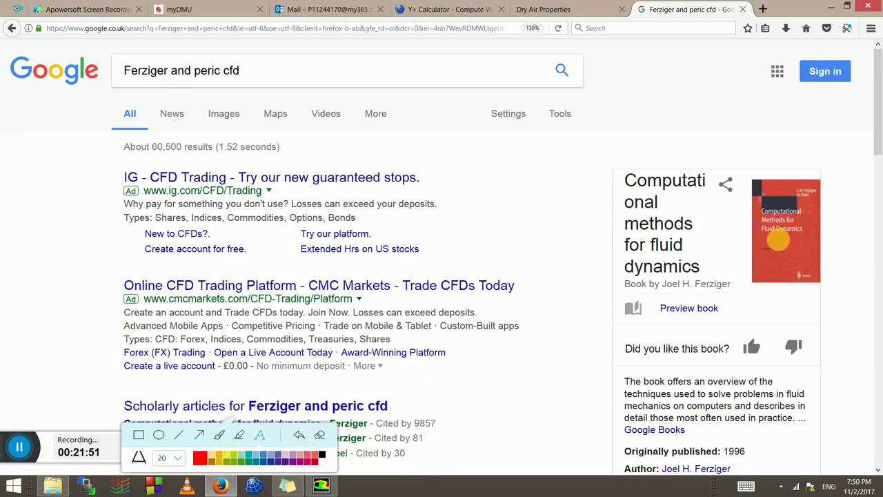
pyautogui.click(307, 80)
pyautogui.click(230, 74)
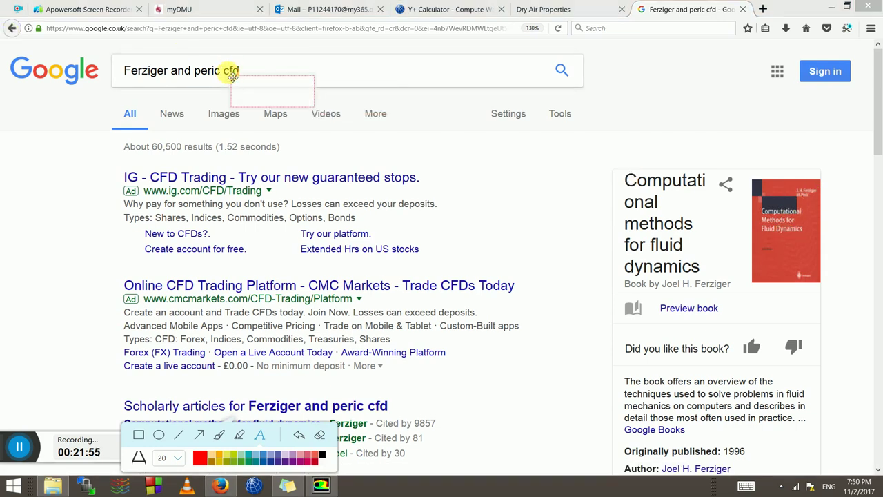
# Turn off the text annotation tool, search the web for "Versteef cfd" and look through the results
pyautogui.click(259, 433)
pyautogui.tripleClick(190, 71)
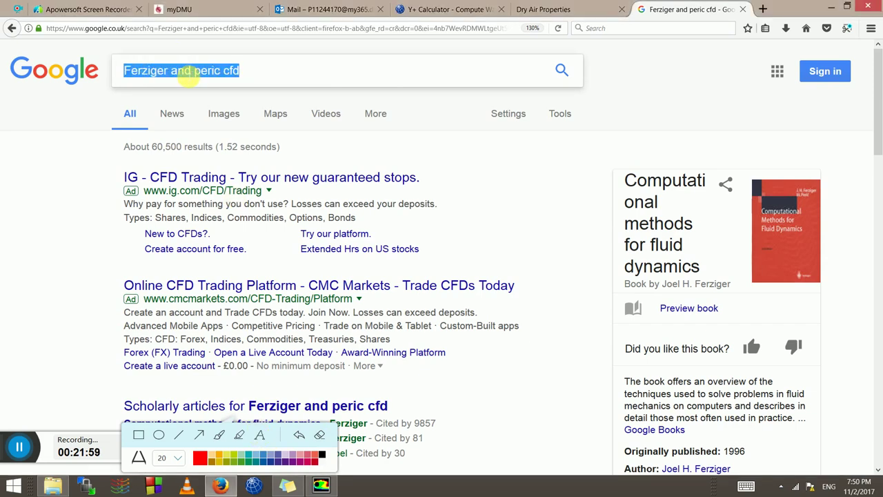
pyautogui.write('Ver')
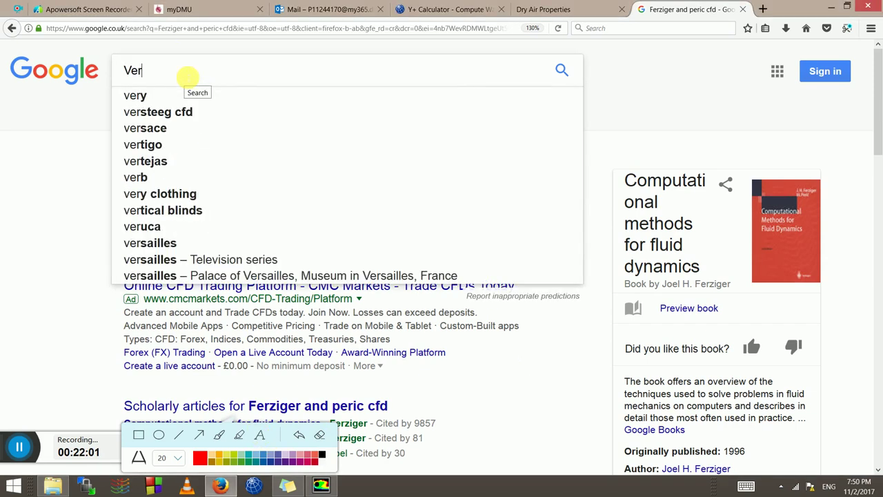
pyautogui.write('steef cfd')
pyautogui.press('Return')
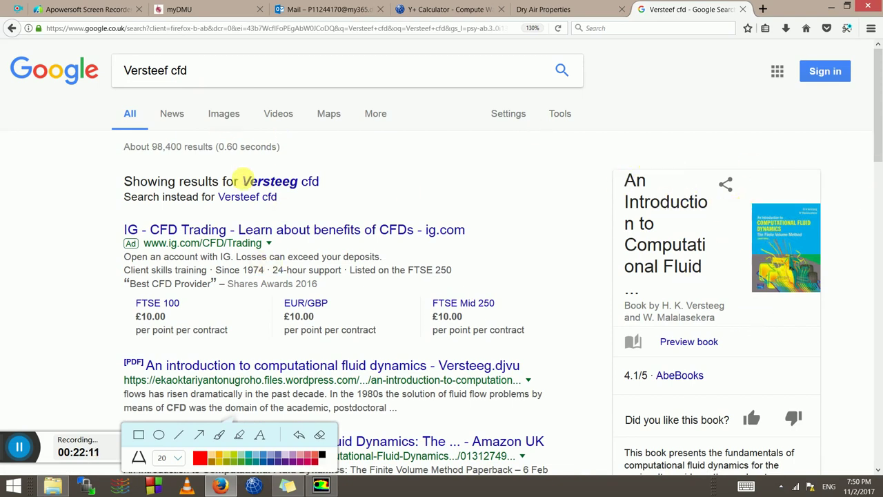
pyautogui.scroll(-4, 823, 233)
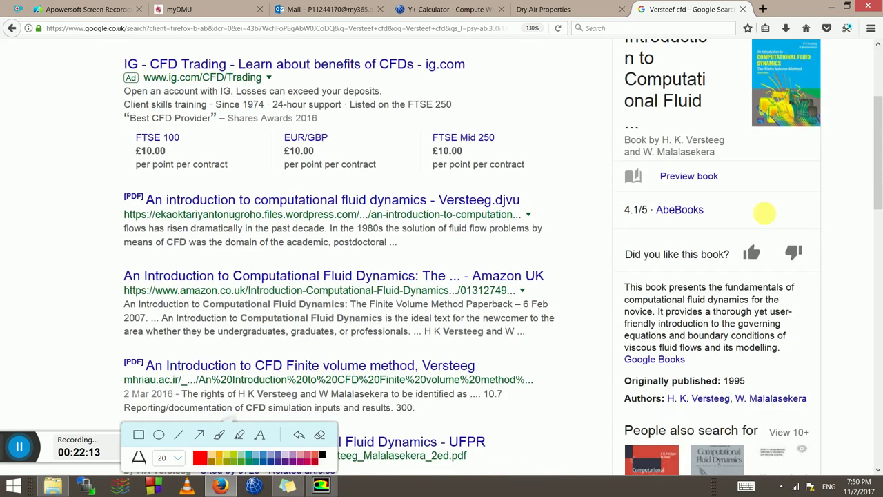
# Switch to Fluent and set the under-relaxation factors to 0.9 for energy and 0.7 for turbulent viscosity
pyautogui.click(321, 485)
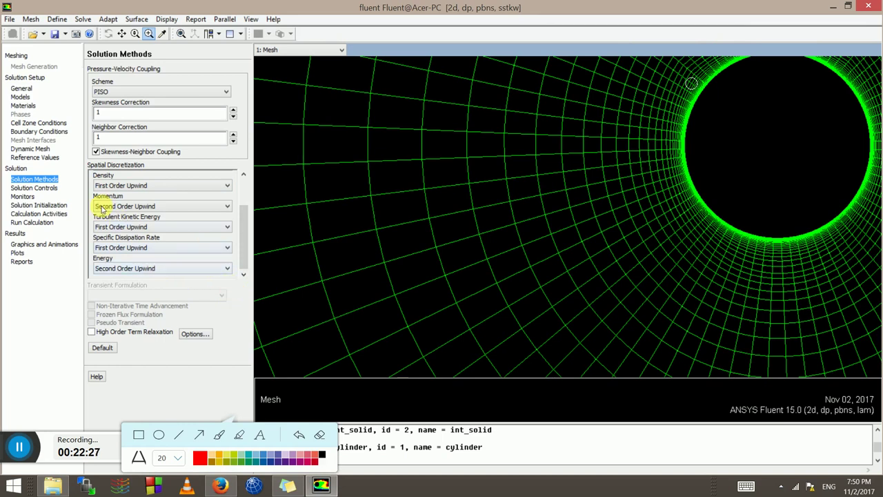
pyautogui.click(35, 188)
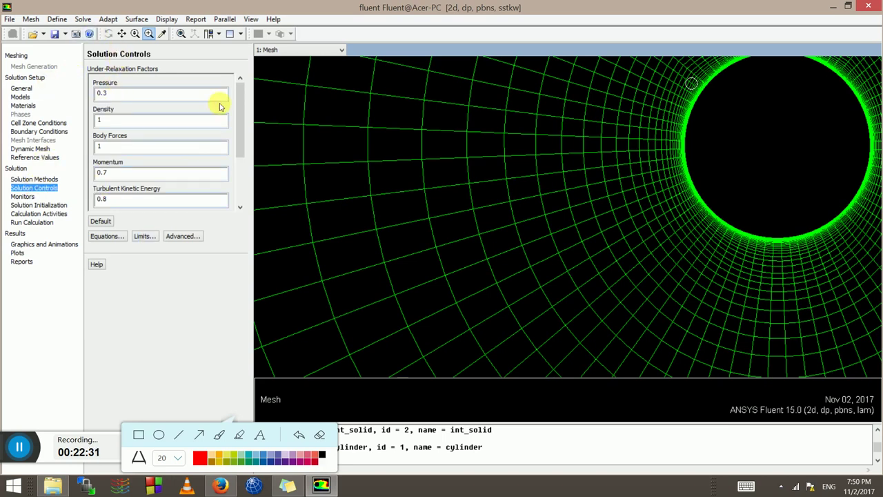
pyautogui.moveTo(237, 126); pyautogui.dragTo(241, 191)
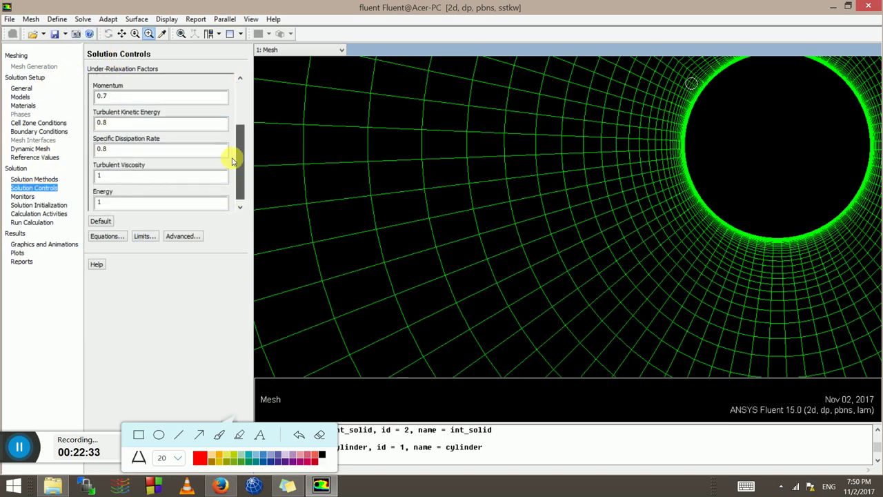
pyautogui.doubleClick(111, 197)
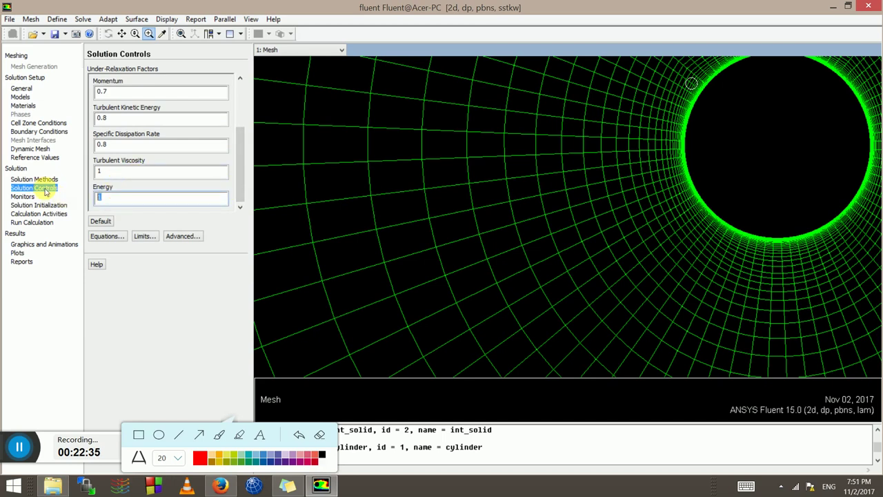
pyautogui.write('0.9')
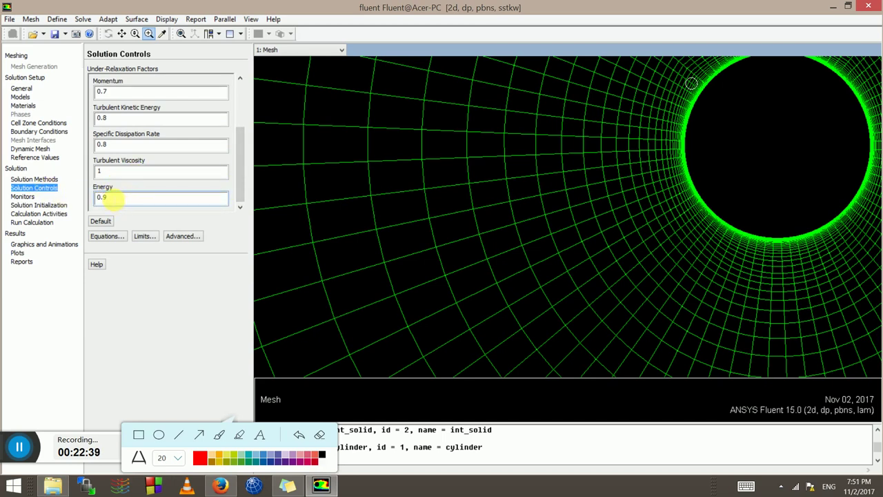
pyautogui.doubleClick(93, 175)
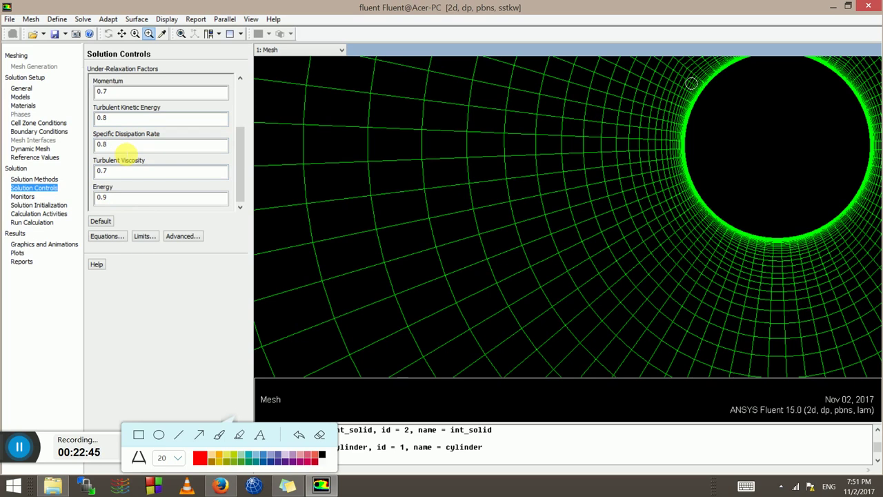
# Try a momentum under-relaxation factor of 0.3 in the solution controls
pyautogui.click(126, 147)
pyautogui.moveTo(239, 199); pyautogui.dragTo(239, 164)
pyautogui.click(109, 139)
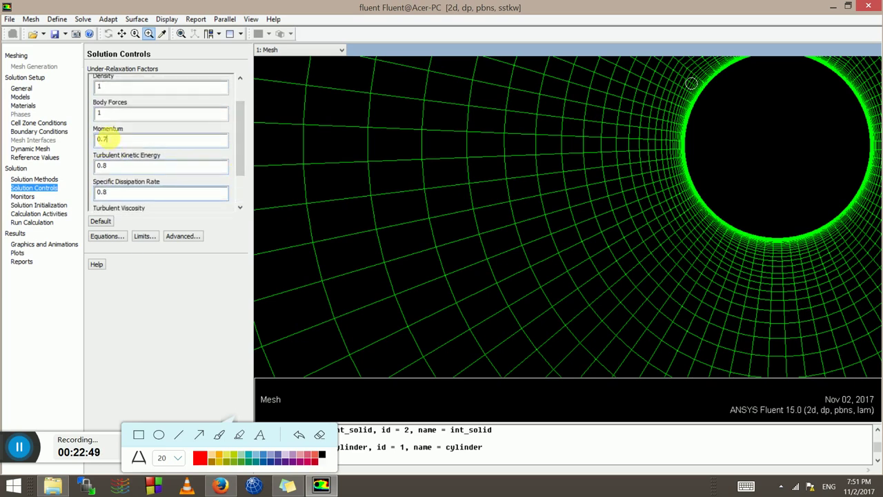
pyautogui.write('3')
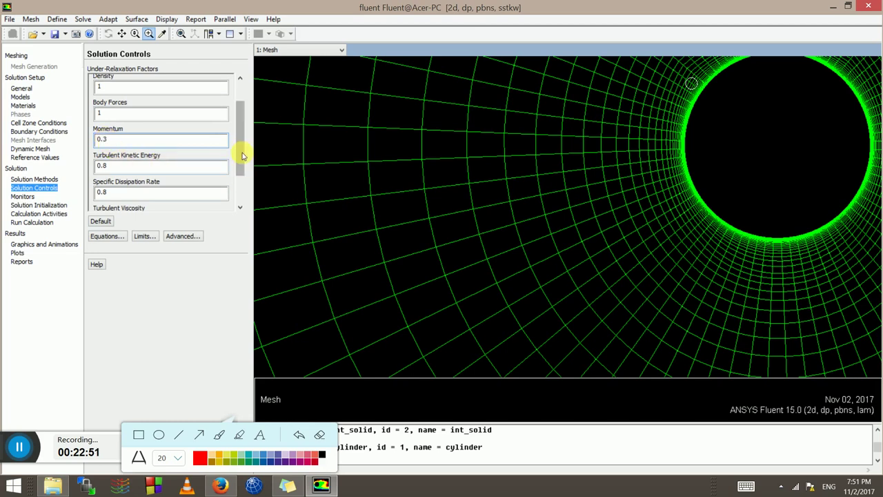
pyautogui.moveTo(240, 153); pyautogui.dragTo(234, 119)
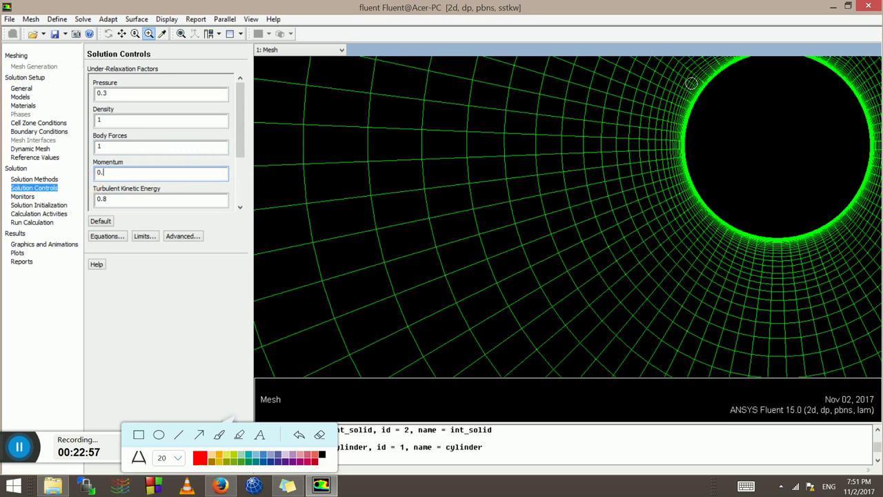
# Create a lift monitor and select cylinder as its wall zone
pyautogui.click(24, 195)
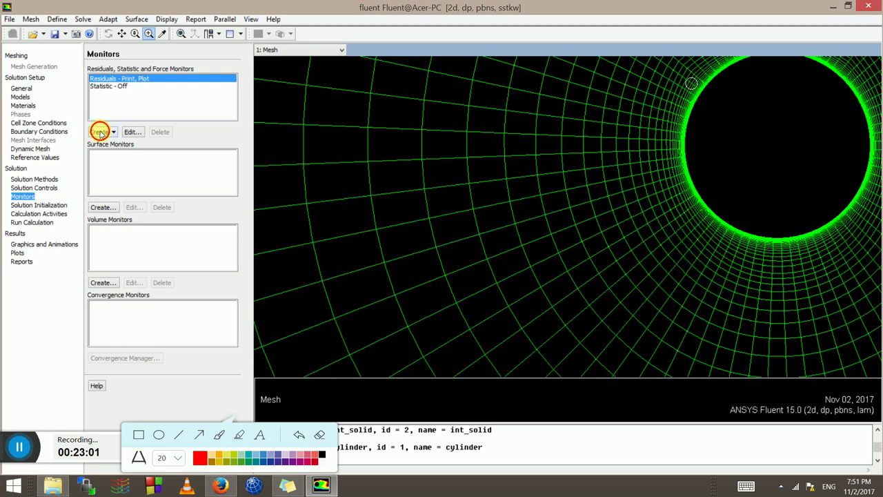
pyautogui.click(100, 132)
pyautogui.click(107, 100)
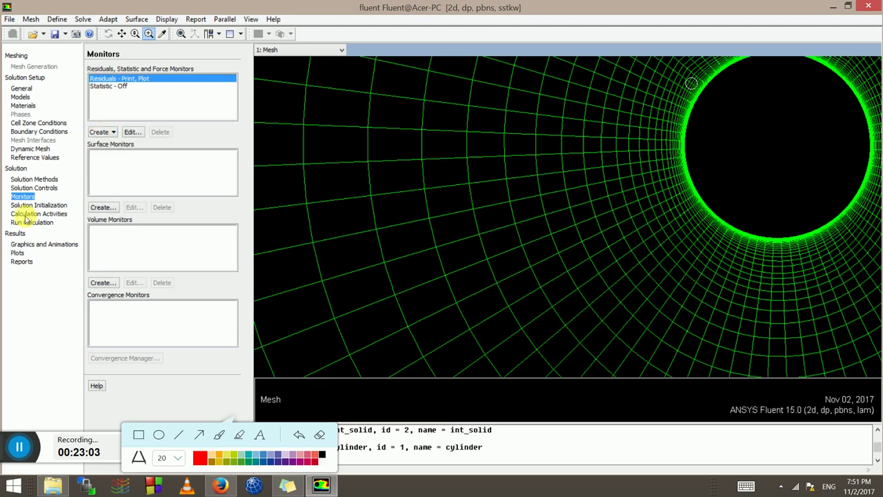
pyautogui.click(102, 132)
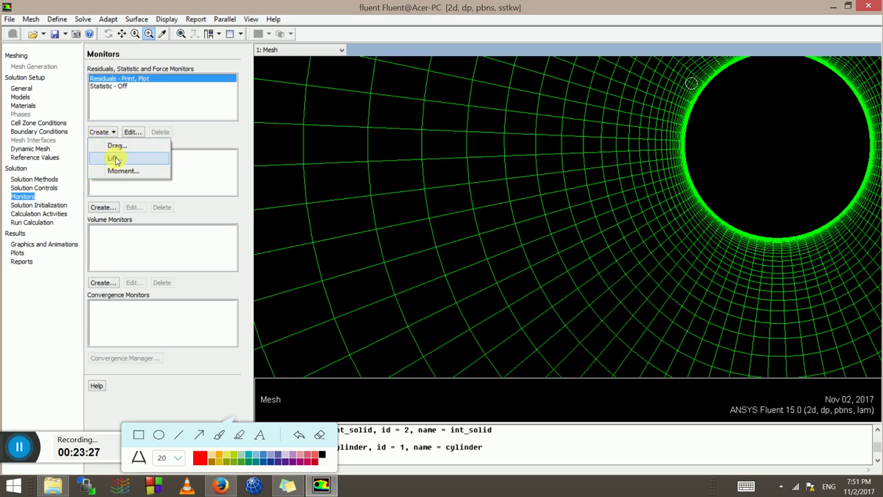
pyautogui.click(113, 158)
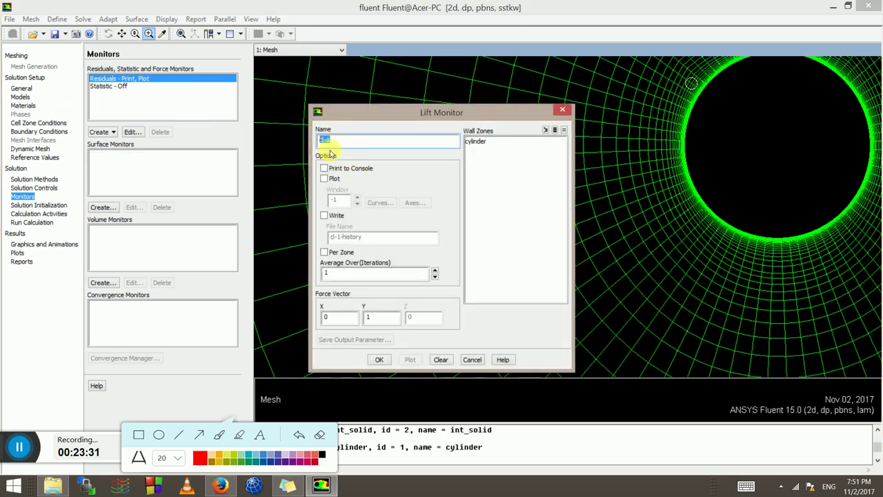
pyautogui.click(481, 142)
pyautogui.click(478, 142)
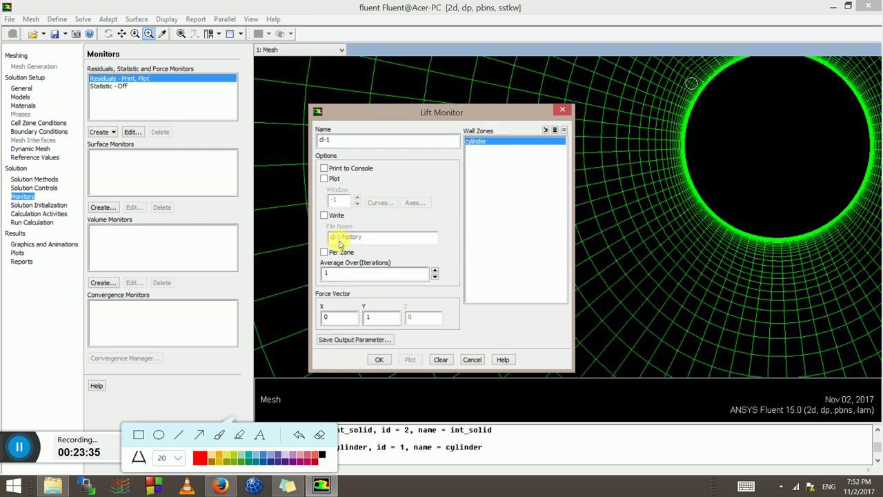
# Have the lift monitor print to the console and plot in window 2
pyautogui.click(324, 169)
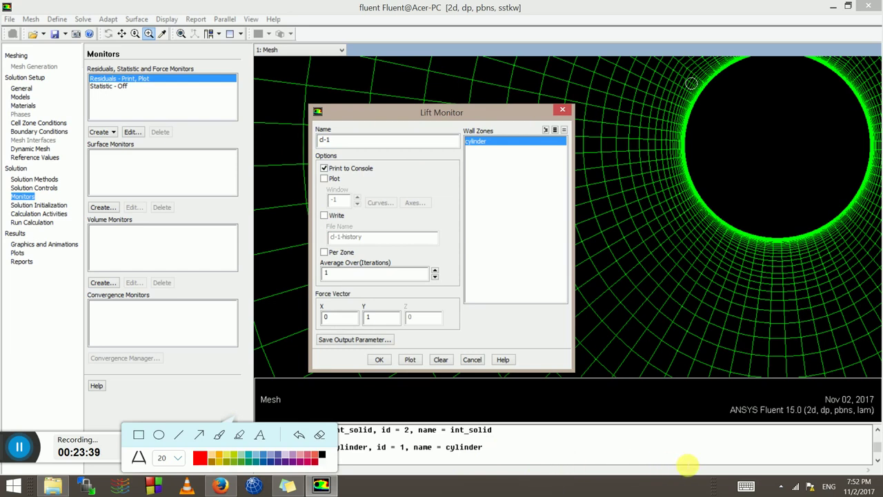
pyautogui.click(325, 178)
pyautogui.click(339, 202)
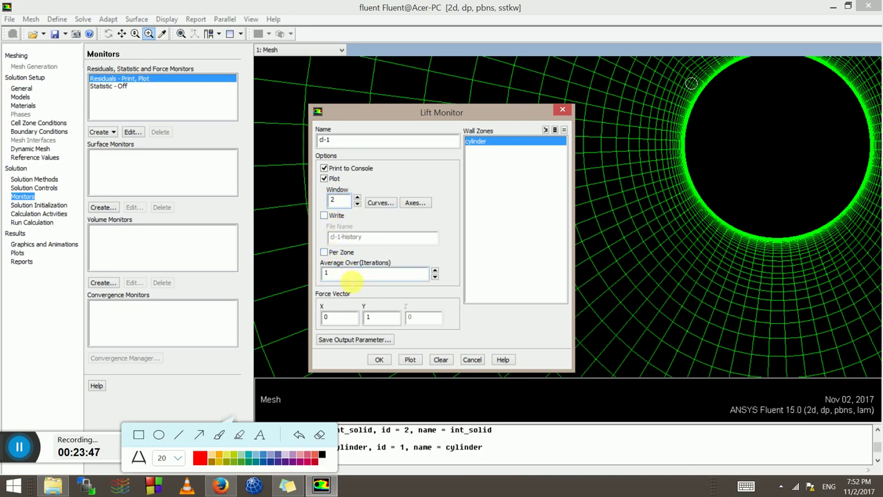
# Try writing the lift history to a file and averaging it over 10 iterations
pyautogui.click(324, 216)
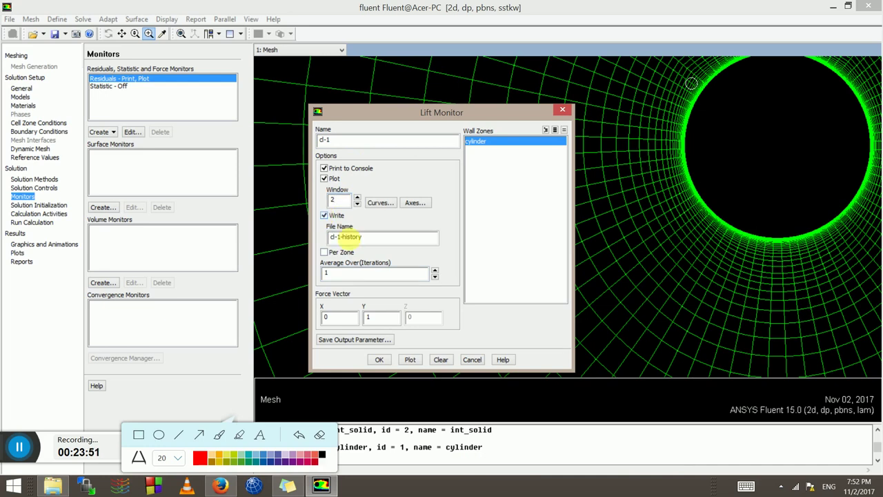
pyautogui.click(381, 237)
pyautogui.click(324, 216)
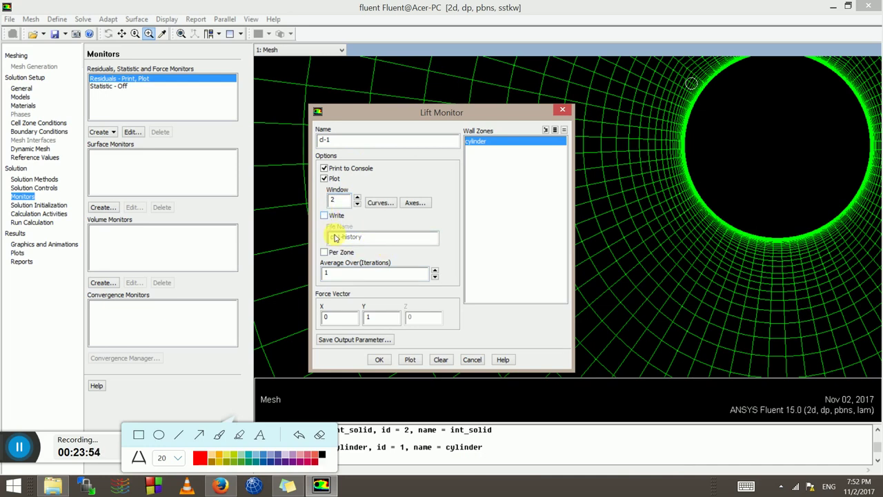
pyautogui.click(350, 273)
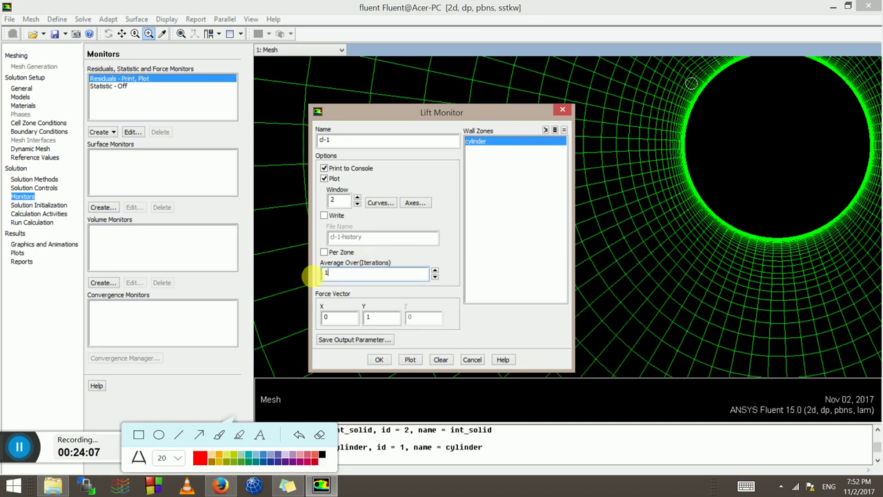
pyautogui.hotkey('shift', 'Home')
pyautogui.write('10')
pyautogui.click(476, 141)
pyautogui.click(479, 142)
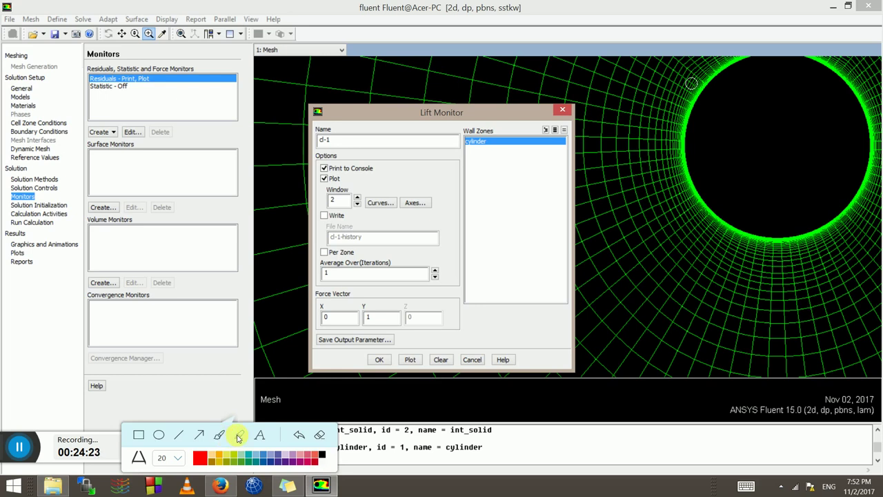
# Try highlighter strokes over the Lift Monitor dialog in yellow and black, sketching a body and a flow line, and undo them
pyautogui.click(238, 436)
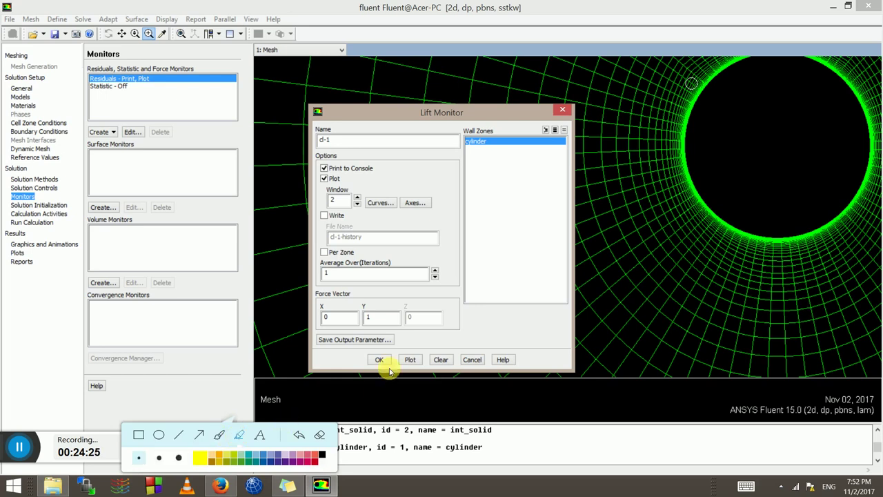
pyautogui.moveTo(390, 186)
pyautogui.mouseDown()
pyautogui.moveTo(487, 229)
pyautogui.moveTo(497, 195)
pyautogui.mouseUp()
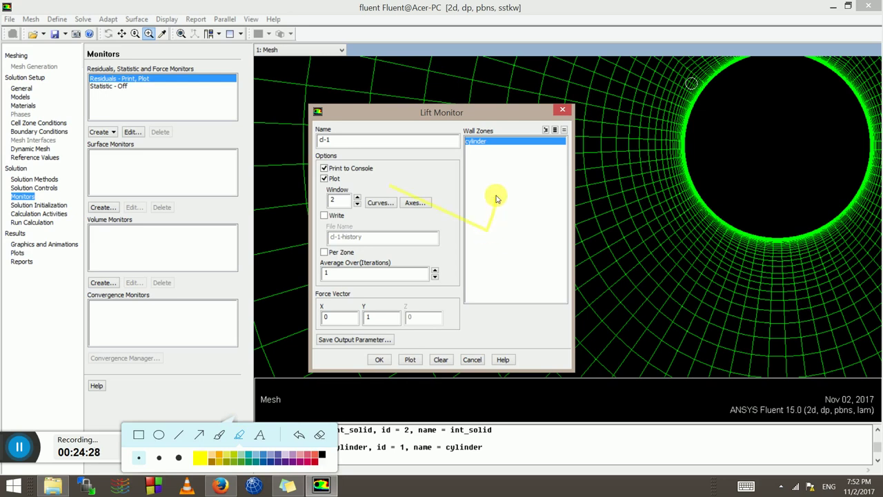
pyautogui.click(299, 435)
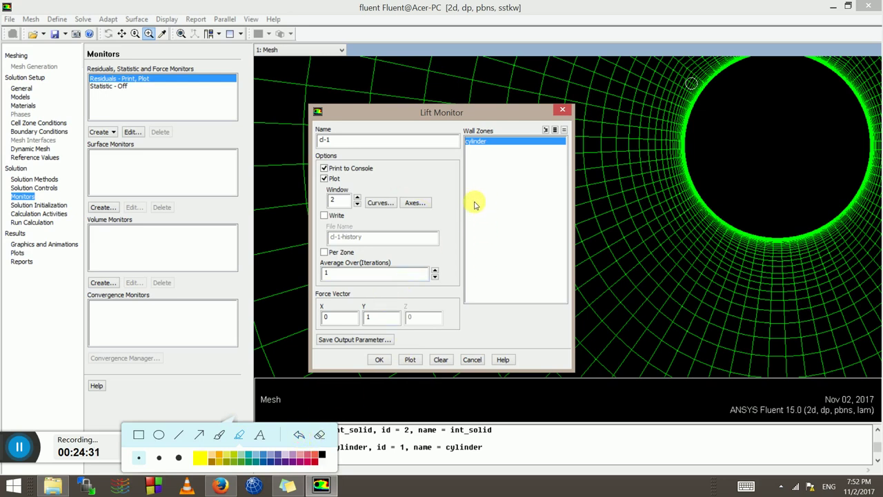
pyautogui.click(321, 454)
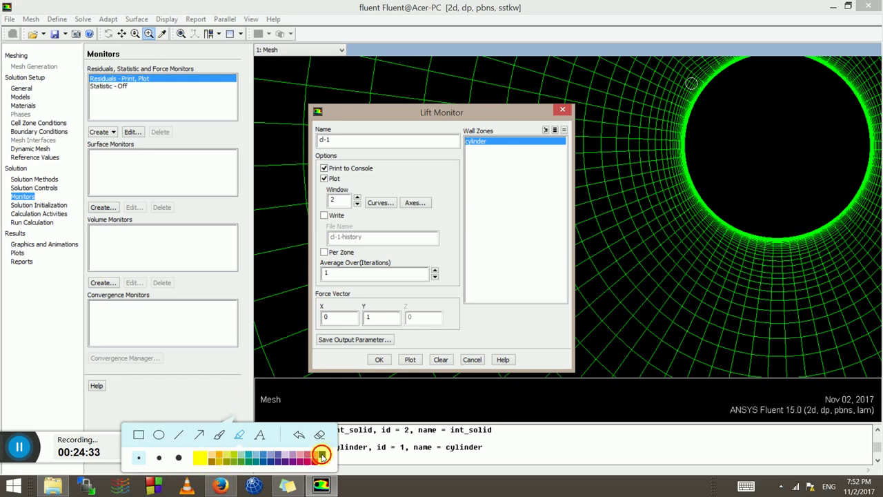
pyautogui.moveTo(494, 257); pyautogui.dragTo(392, 203)
pyautogui.moveTo(468, 235)
pyautogui.mouseDown()
pyautogui.moveTo(528, 222)
pyautogui.moveTo(565, 241)
pyautogui.moveTo(476, 260)
pyautogui.mouseUp()
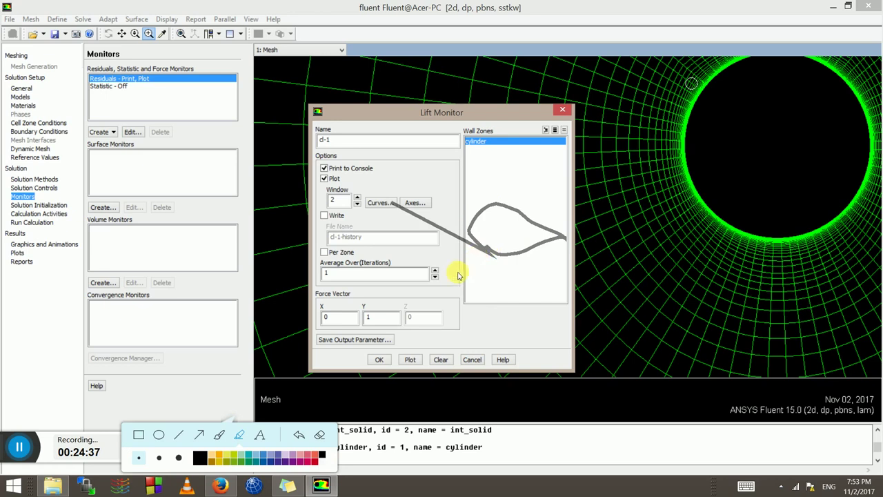
pyautogui.click(299, 434)
# Sketch a body with slanted incoming flow lines and an upward arrow over the Lift Monitor dialog in black, and undo the strokes
pyautogui.moveTo(398, 211)
pyautogui.mouseDown()
pyautogui.moveTo(473, 222)
pyautogui.moveTo(526, 207)
pyautogui.moveTo(569, 246)
pyautogui.moveTo(476, 270)
pyautogui.mouseUp()
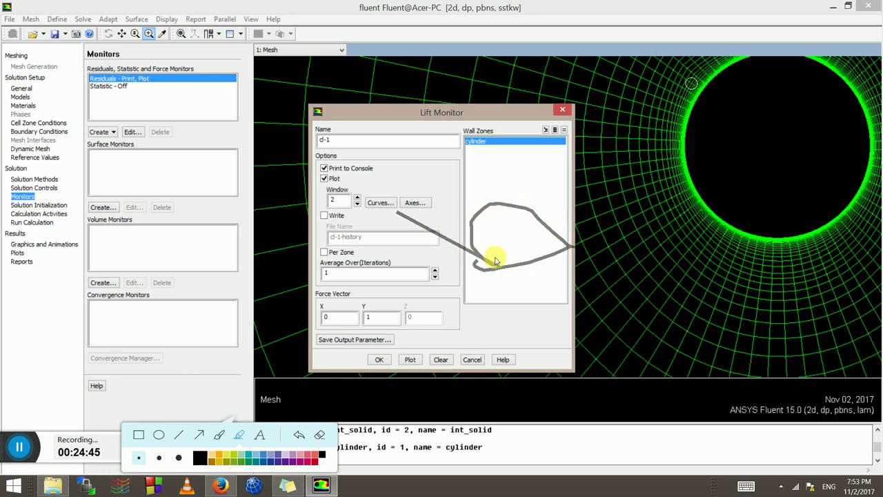
pyautogui.moveTo(506, 205)
pyautogui.mouseDown()
pyautogui.moveTo(507, 147)
pyautogui.moveTo(541, 186)
pyautogui.mouseUp()
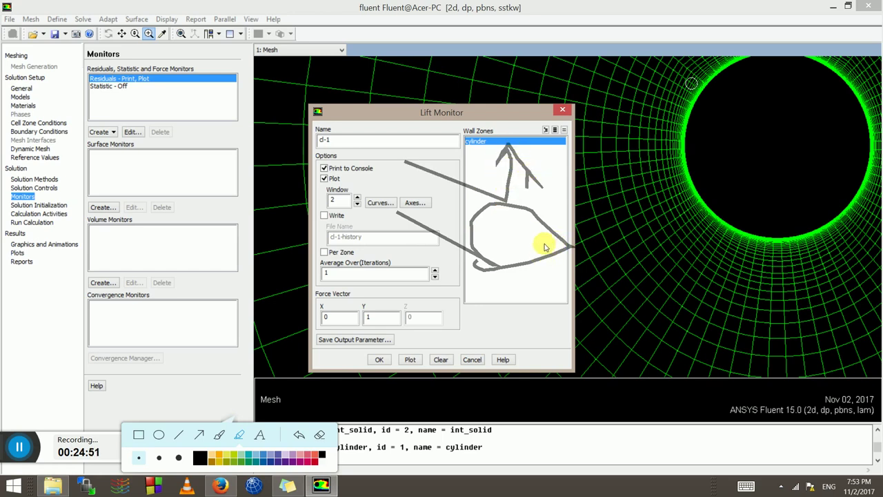
pyautogui.moveTo(436, 195); pyautogui.dragTo(578, 239)
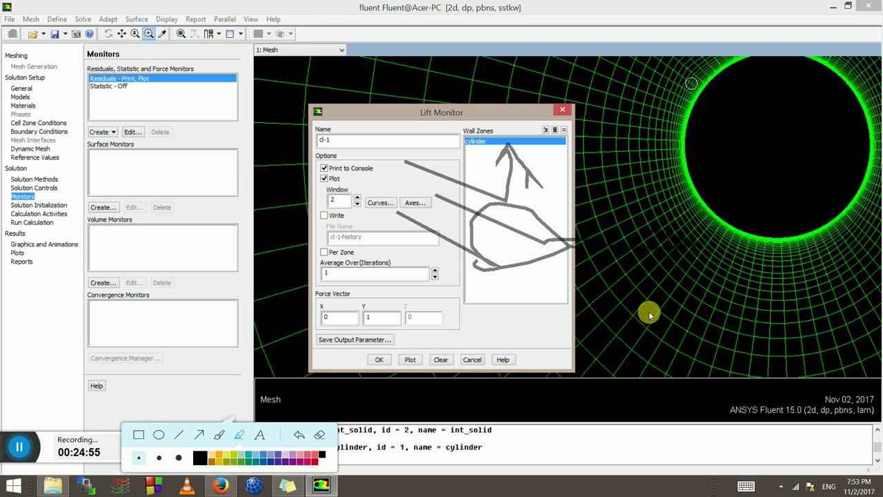
pyautogui.click(380, 274)
pyautogui.click(299, 437)
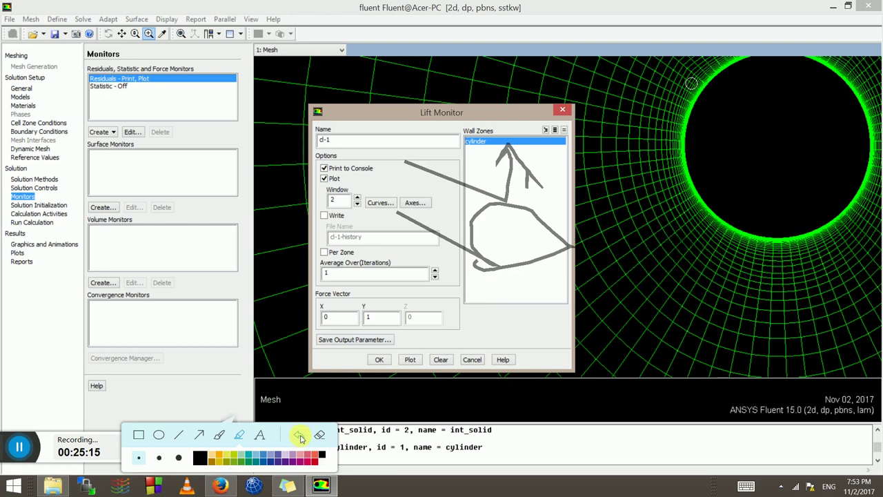
pyautogui.click(300, 437)
pyautogui.click(299, 436)
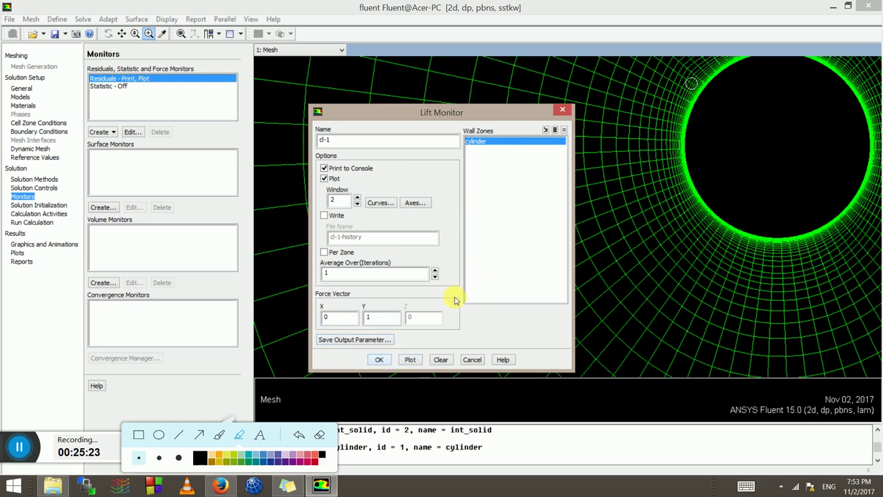
# Turn off the highlighter and confirm the lift monitor for the cylinder
pyautogui.click(238, 434)
pyautogui.click(379, 359)
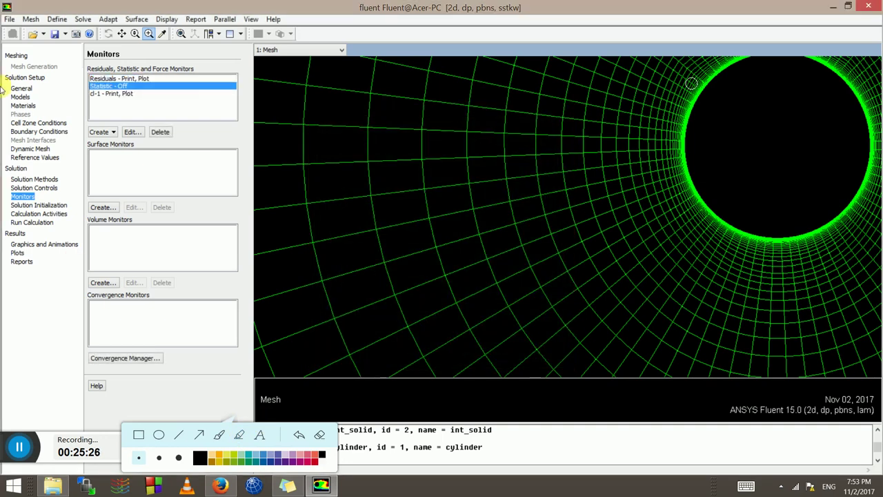
pyautogui.click(99, 131)
pyautogui.click(165, 168)
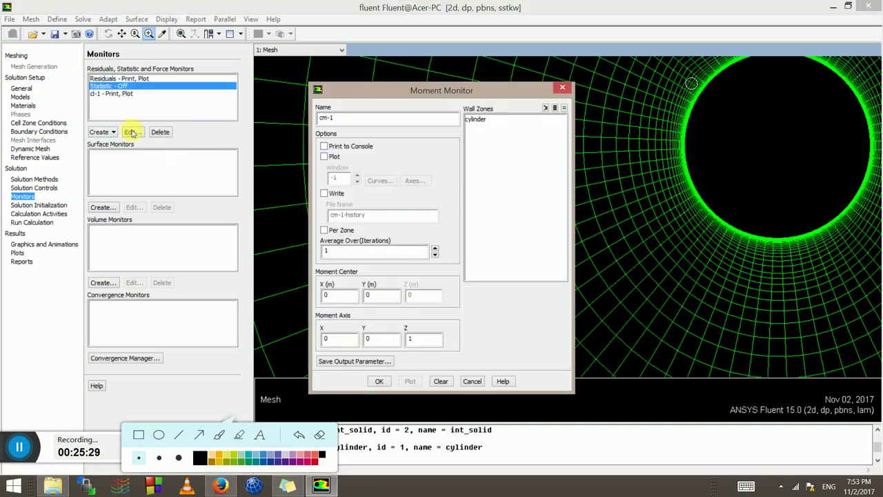
pyautogui.click(562, 87)
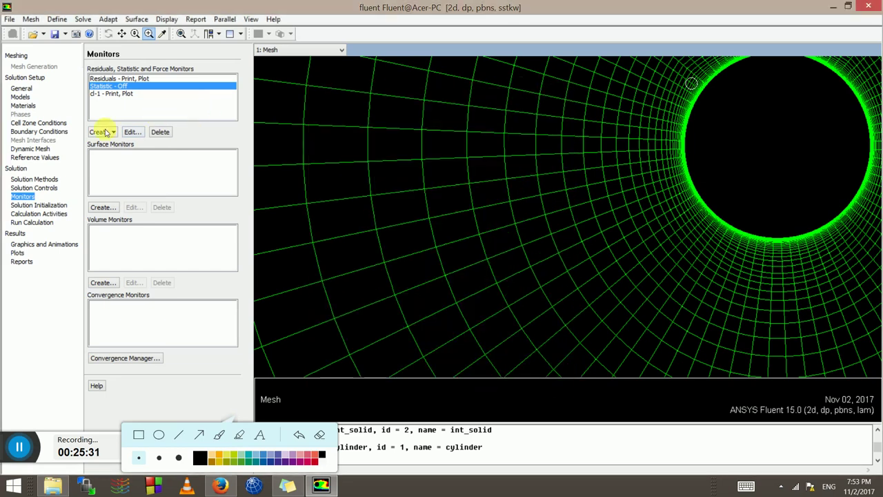
# Create a drag monitor for the cylinder wall zone that prints to the console without plotting, keeping the force vector at X 1, Y 0
pyautogui.click(99, 131)
pyautogui.click(105, 144)
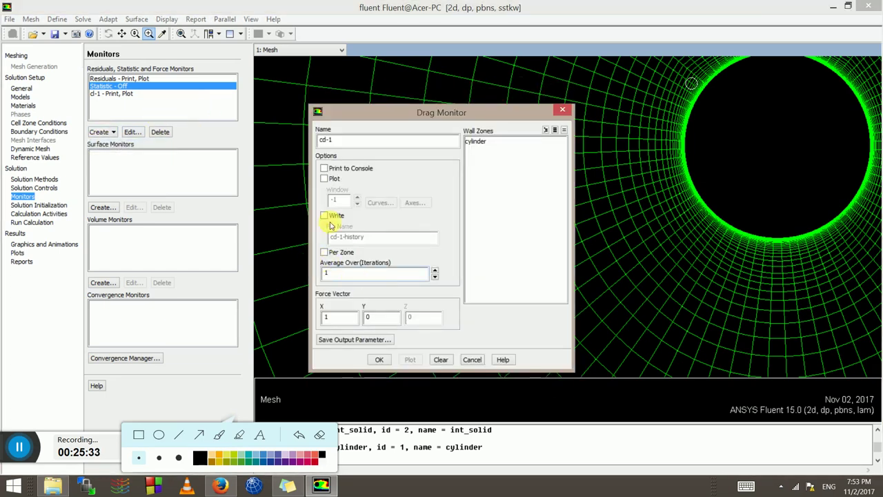
pyautogui.click(324, 177)
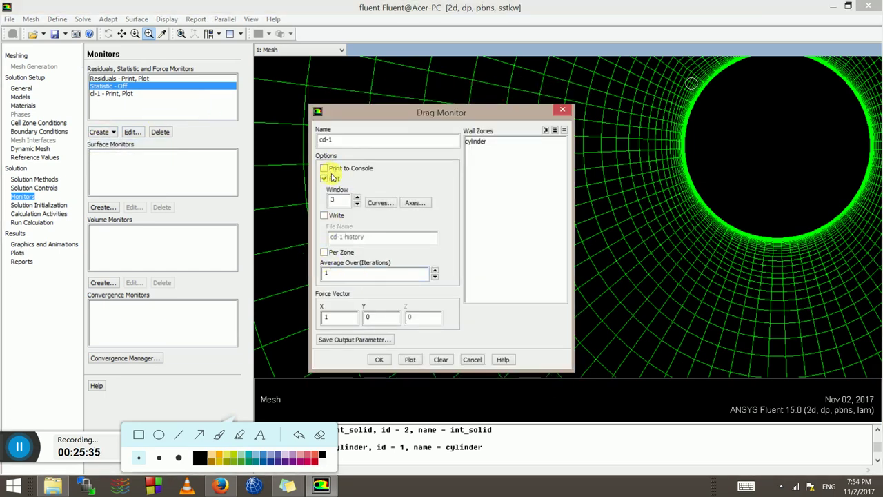
pyautogui.click(324, 178)
pyautogui.click(491, 141)
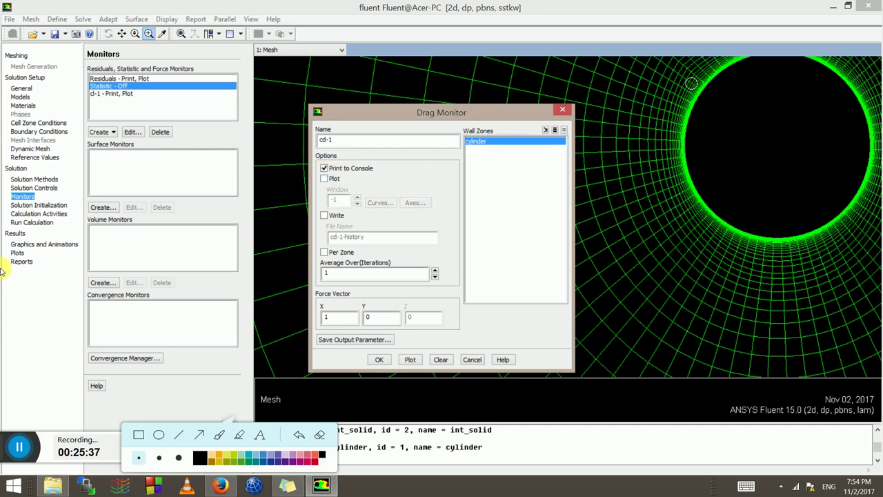
pyautogui.click(378, 317)
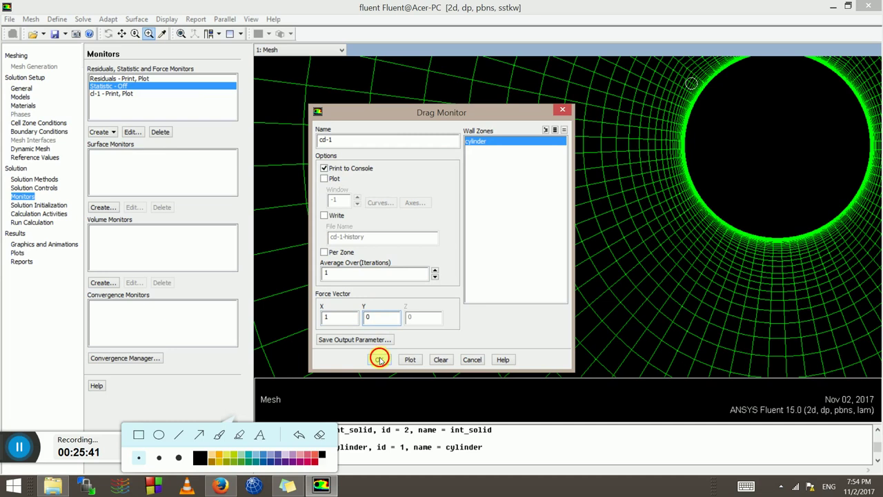
pyautogui.click(379, 359)
# Start a moment monitor for the cylinder wall zone and move its dialog clear of the mesh view
pyautogui.click(110, 132)
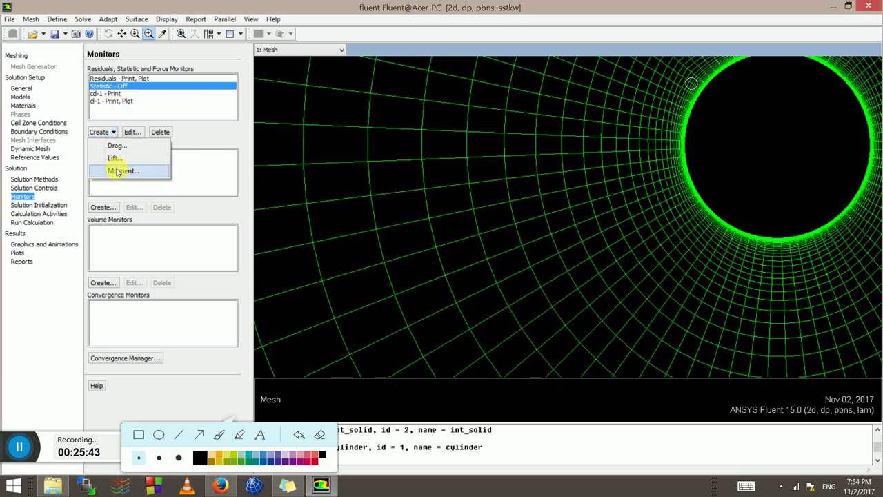
pyautogui.click(116, 169)
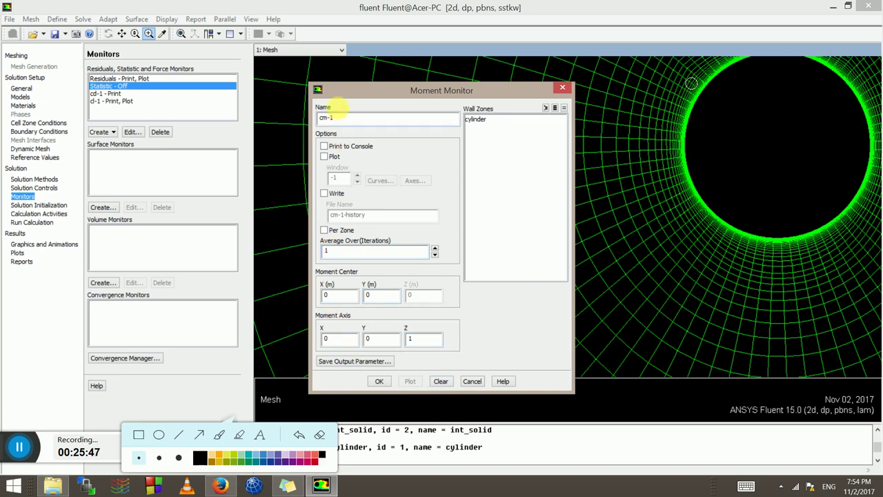
pyautogui.click(475, 119)
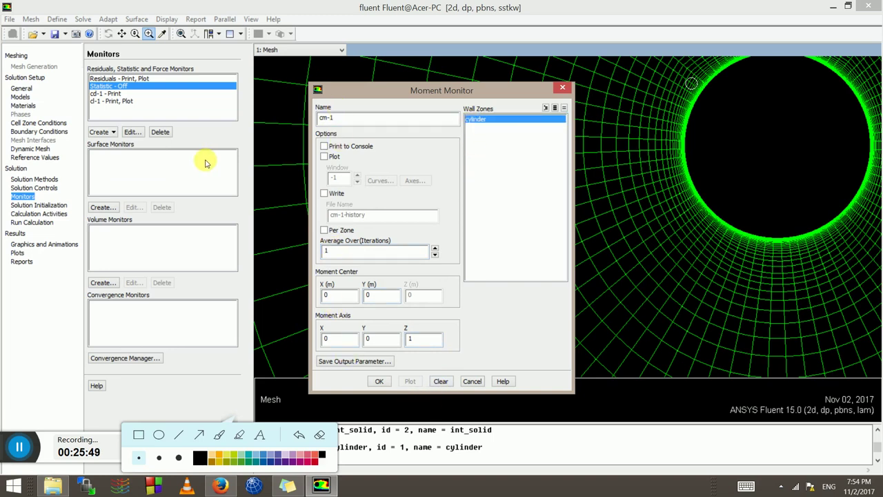
pyautogui.middleClick(776, 142)
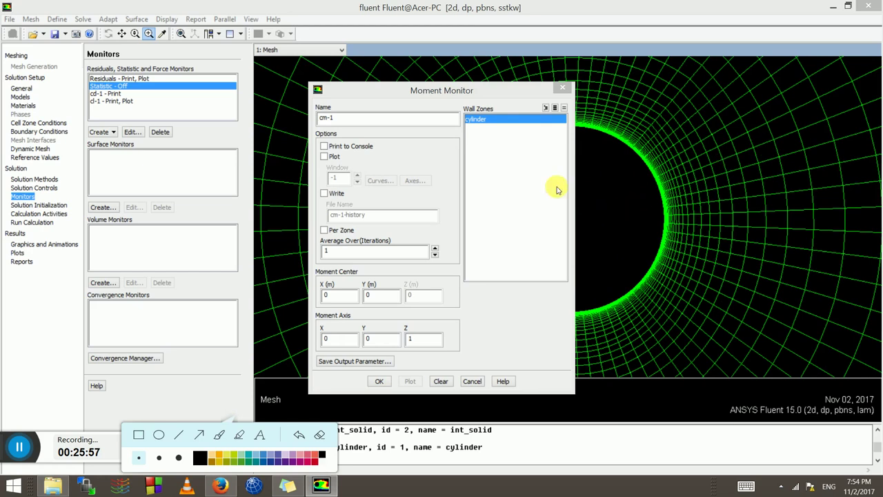
pyautogui.moveTo(466, 91); pyautogui.dragTo(185, 107)
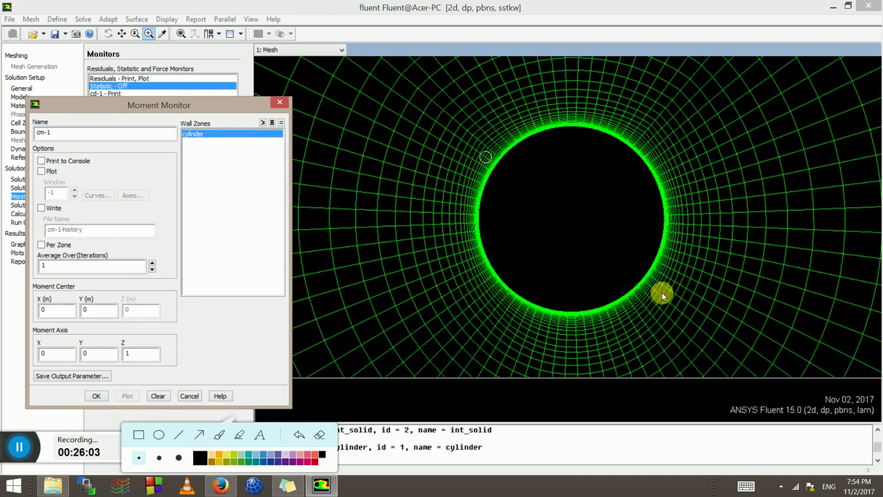
# Make the moment monitor print to the console, set the Z component of its moment axis to -1 and confirm it
pyautogui.click(102, 311)
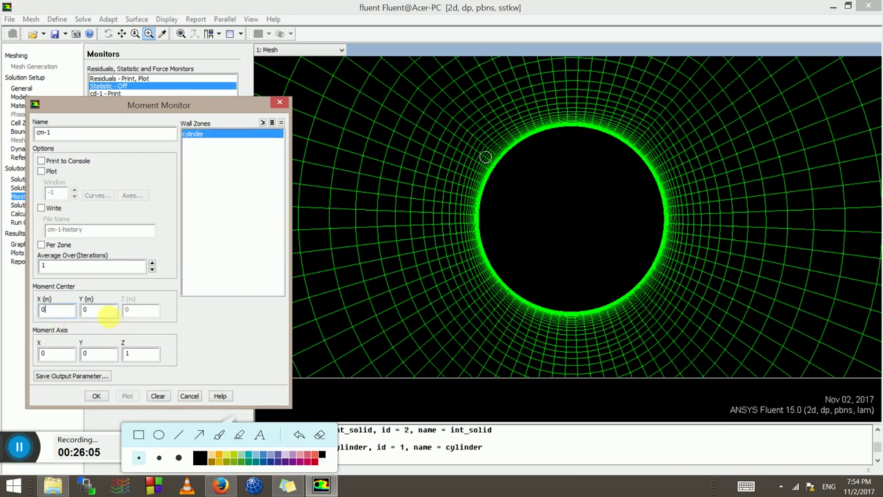
pyautogui.click(61, 305)
pyautogui.click(49, 266)
pyautogui.click(51, 163)
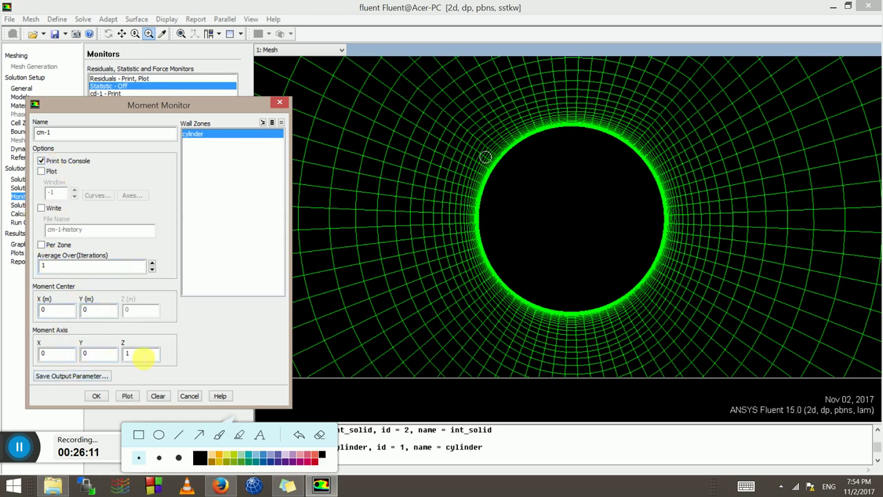
pyautogui.doubleClick(146, 355)
pyautogui.write('-1')
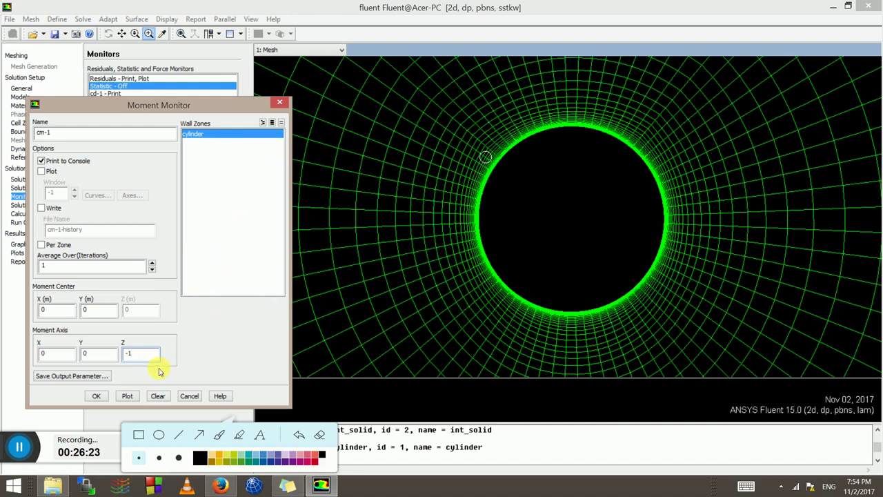
pyautogui.click(104, 394)
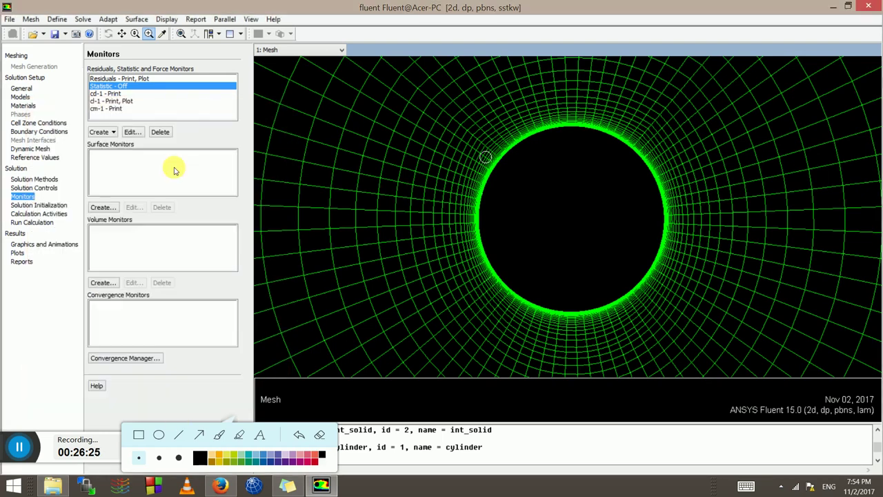
# Initialize the solution with the Hybrid Initialization method
pyautogui.click(34, 206)
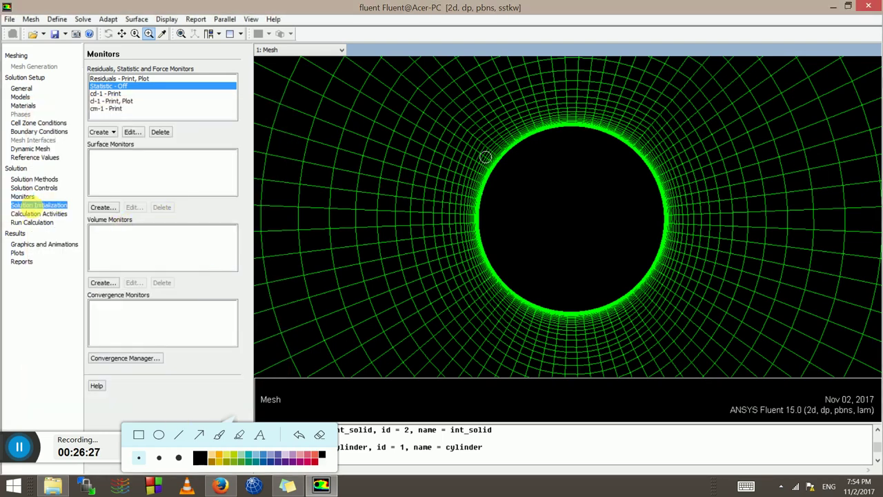
pyautogui.click(122, 83)
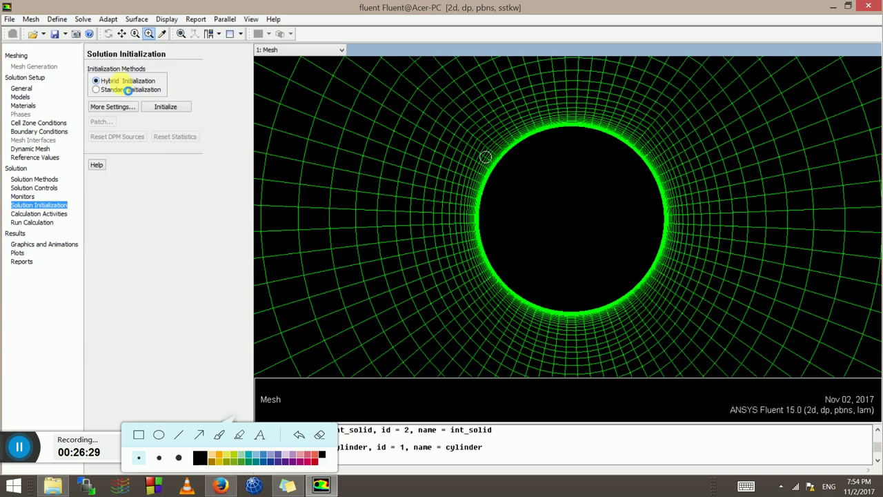
pyautogui.click(156, 110)
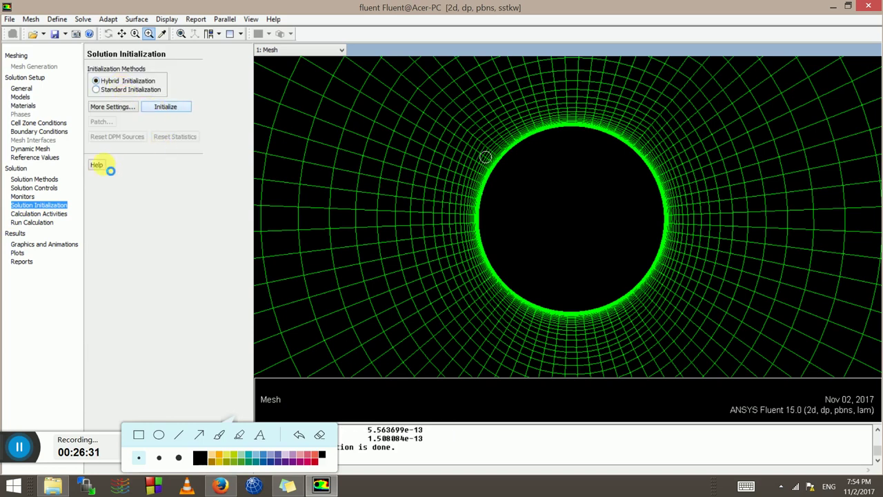
# Set the autosave interval to 500 iterations and check the autosave file options
pyautogui.click(38, 214)
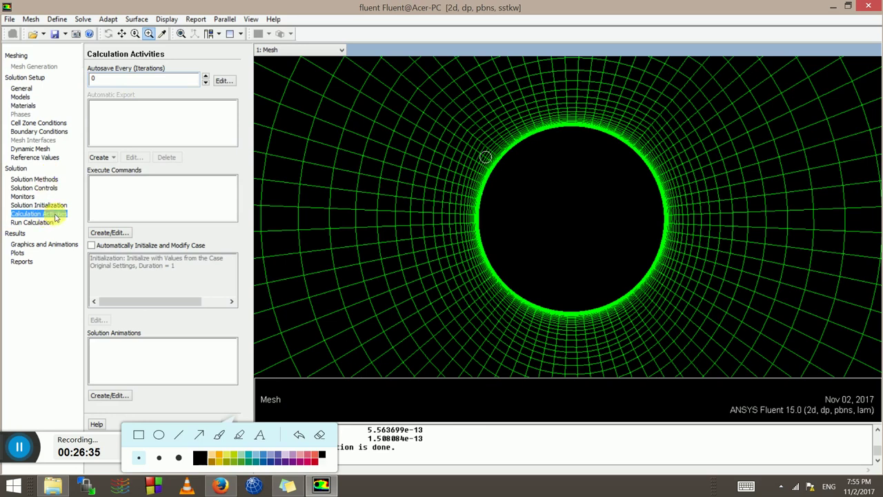
pyautogui.click(136, 82)
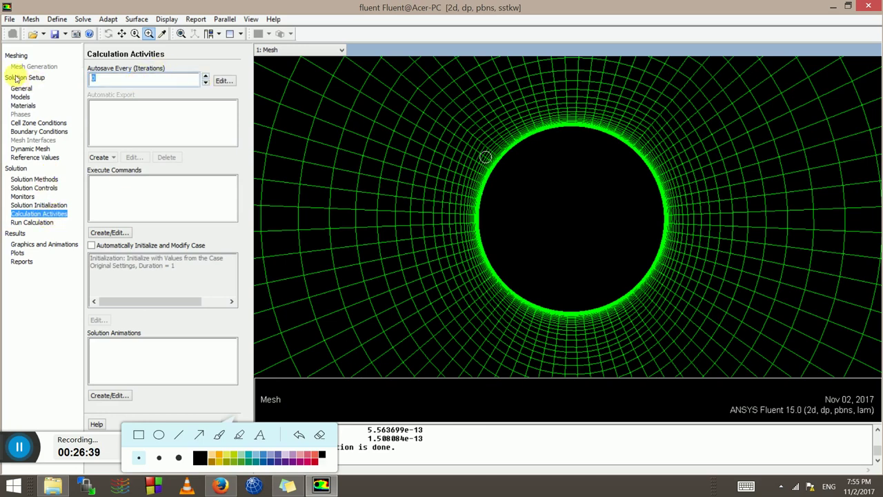
pyautogui.write('500')
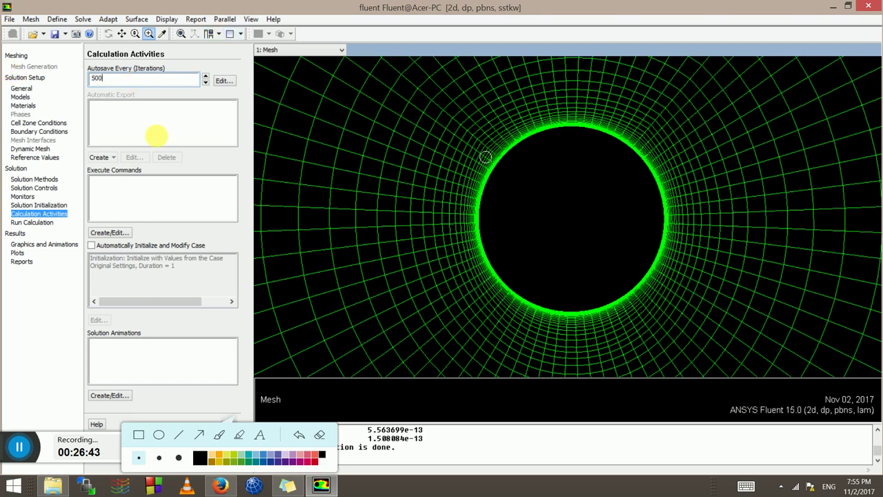
pyautogui.click(222, 81)
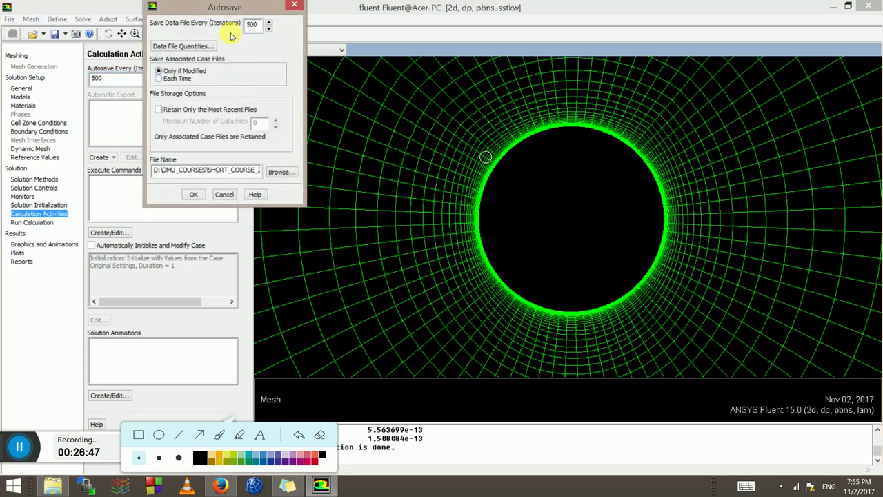
pyautogui.click(295, 5)
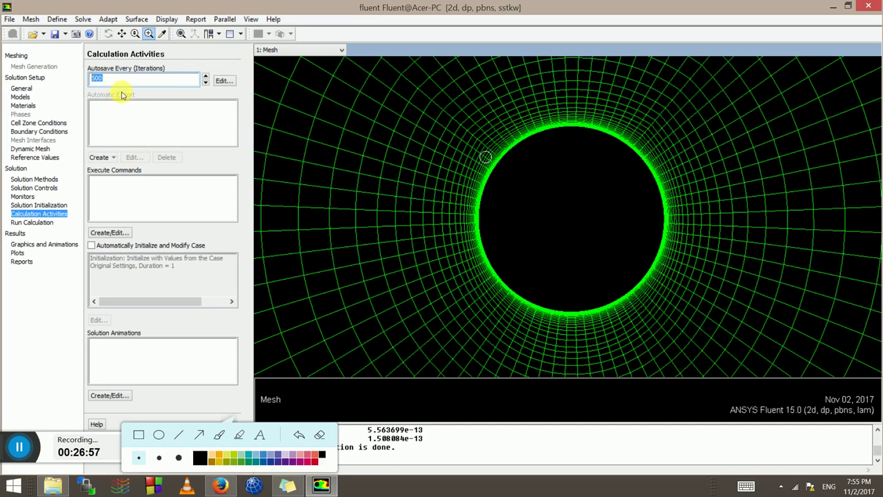
# Set the autosave interval to every 1 iteration in the calculation activities
pyautogui.write('1')
pyautogui.press('Return')
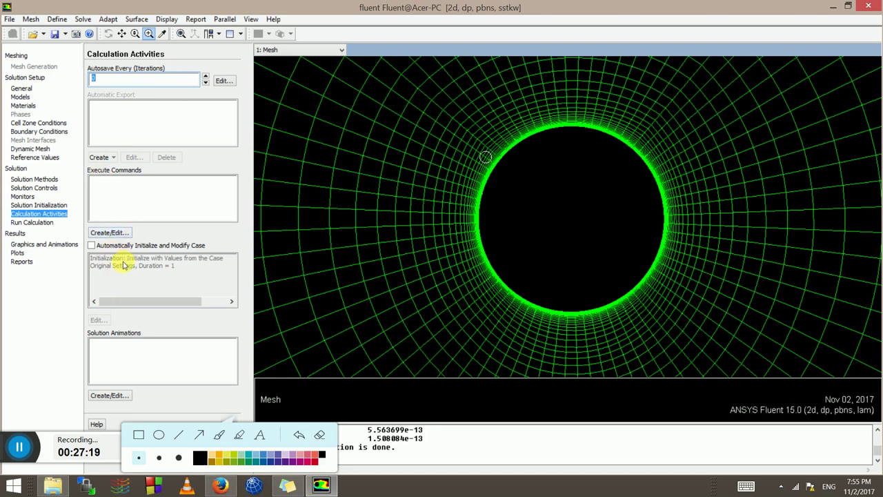
pyautogui.click(103, 157)
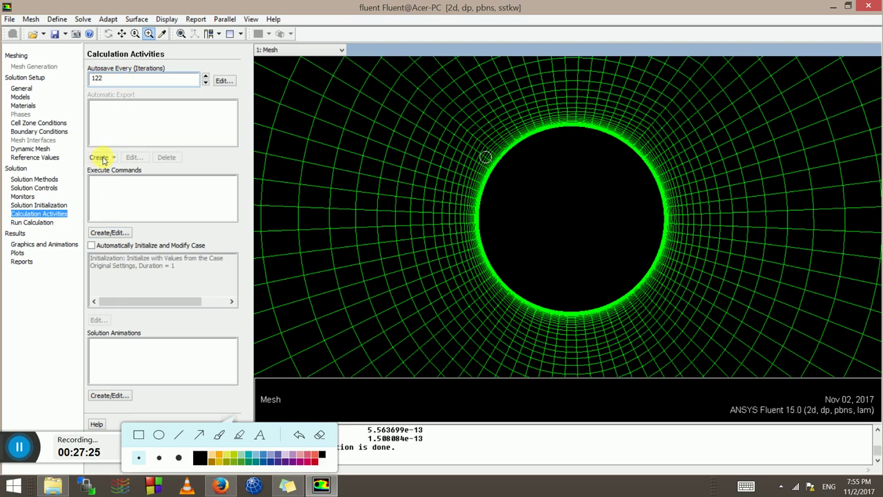
pyautogui.doubleClick(103, 78)
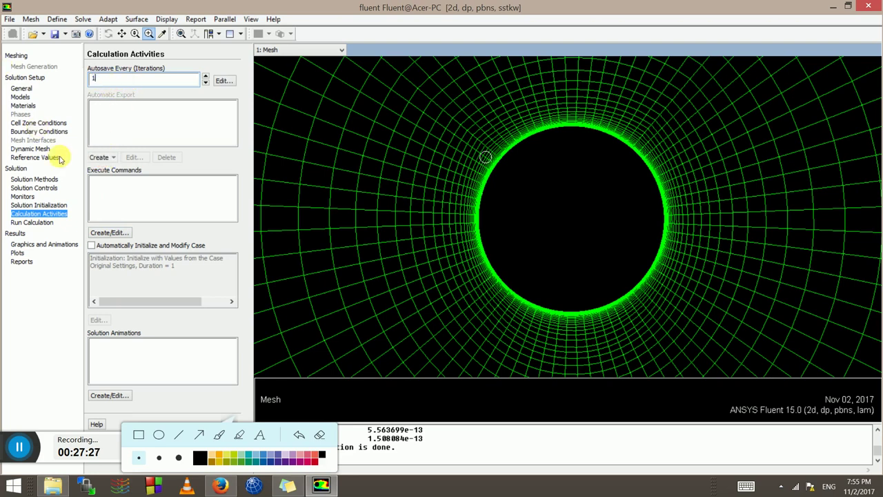
# Switch the solver's time setting to Transient and return to the calculation activities
pyautogui.click(21, 88)
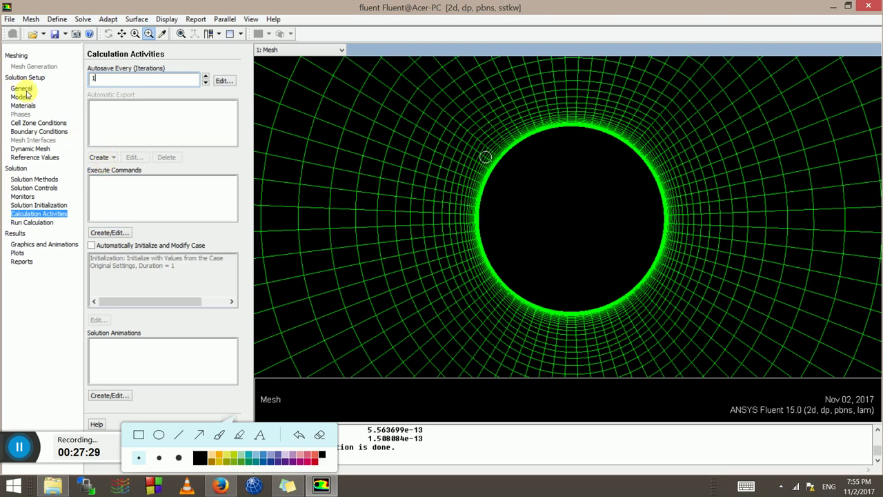
pyautogui.click(98, 180)
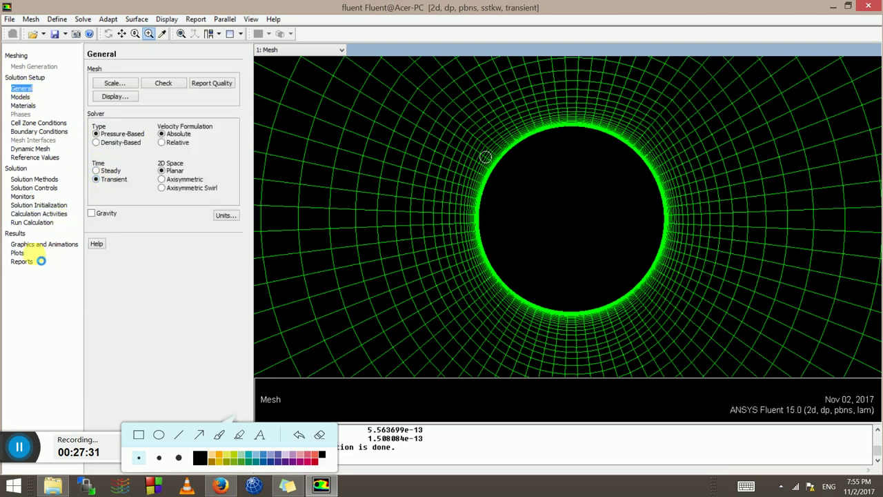
pyautogui.click(39, 213)
# Start an automatic export of the solution data and set its file type to CFD-Post Compatible
pyautogui.click(102, 158)
pyautogui.click(102, 158)
pyautogui.click(102, 158)
pyautogui.click(124, 171)
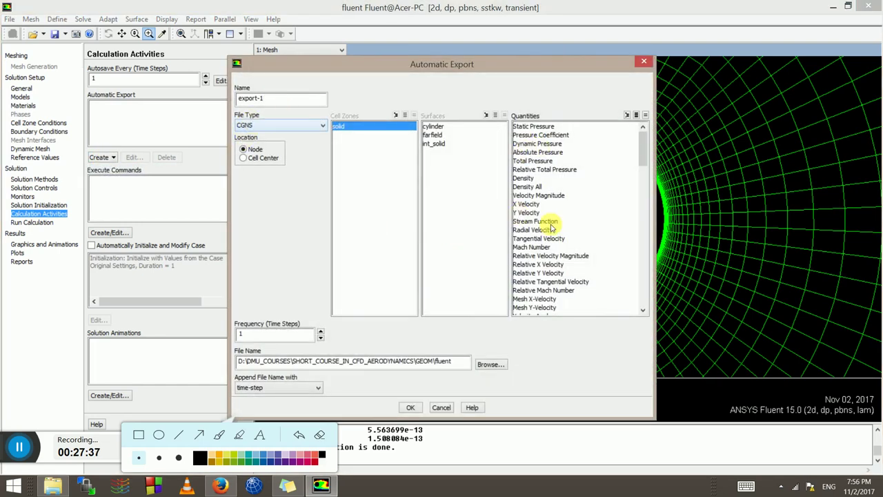
pyautogui.click(537, 161)
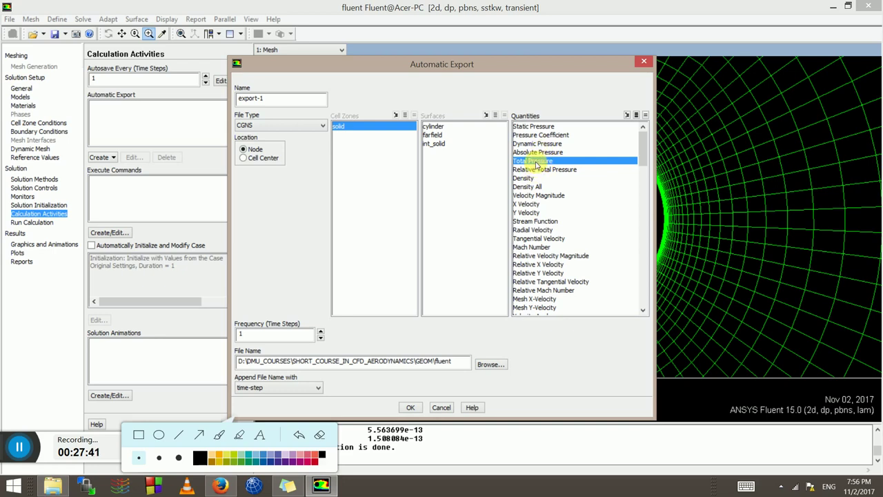
pyautogui.click(271, 126)
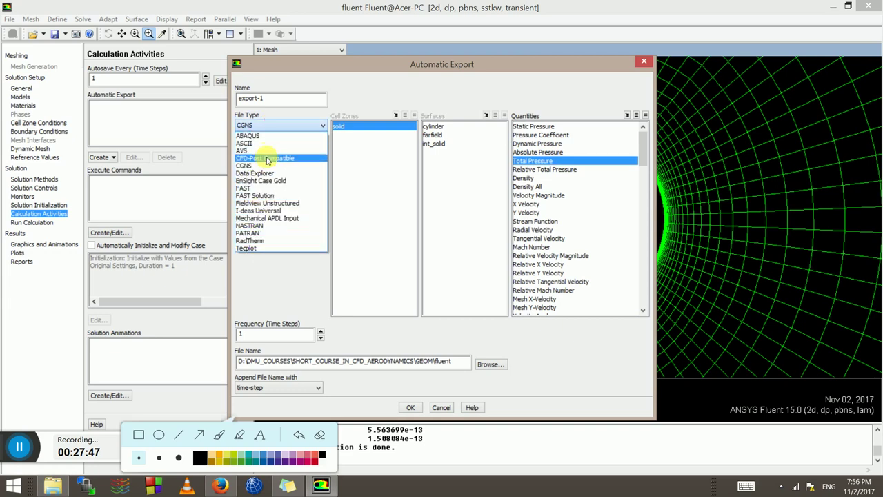
pyautogui.click(266, 158)
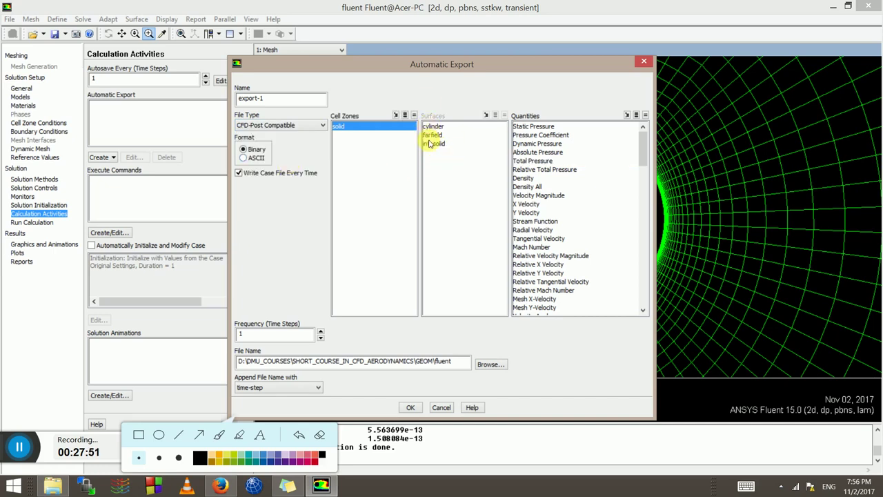
# Try the ABAQUS file type for the automatic export and return to CFD-Post Compatible
pyautogui.press('Up')
pyautogui.press('Up')
pyautogui.press('Up')
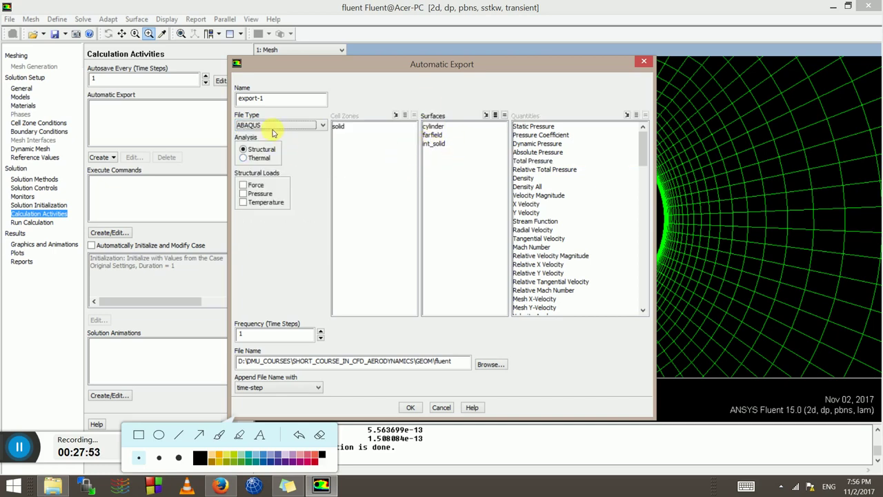
pyautogui.click(273, 127)
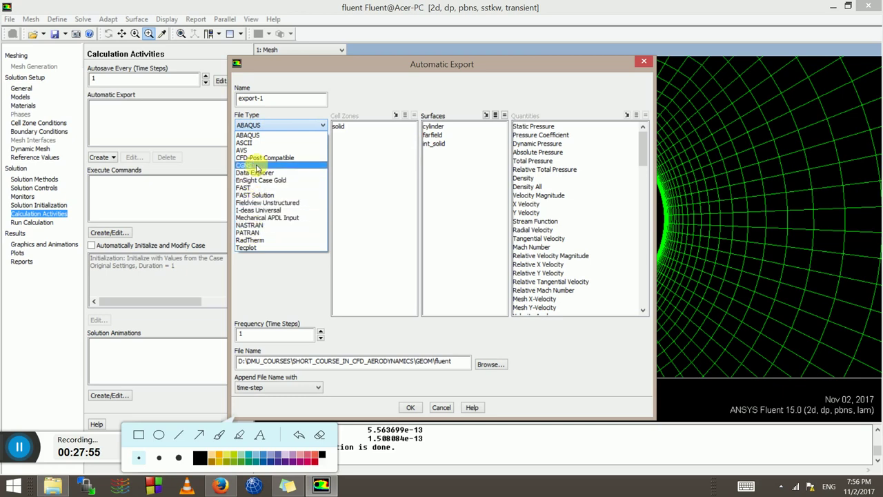
pyautogui.click(257, 158)
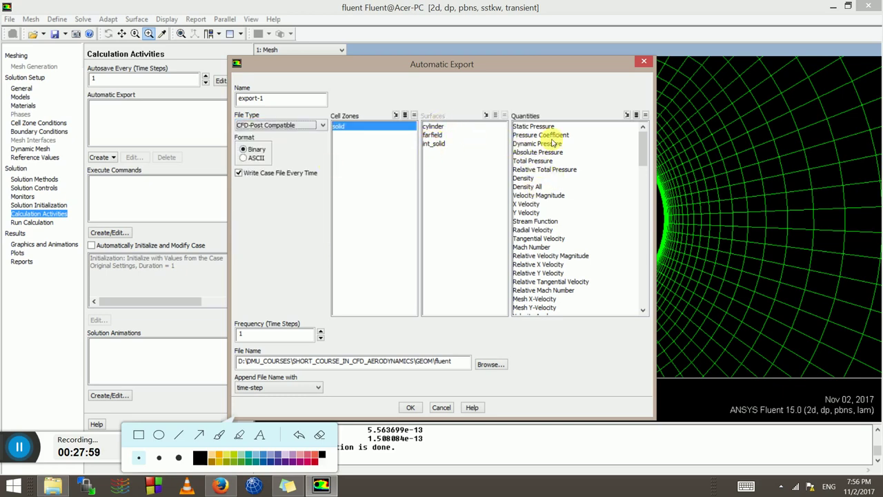
# Select all quantities for the automatic export and set its frequency to 100 time steps
pyautogui.click(531, 126)
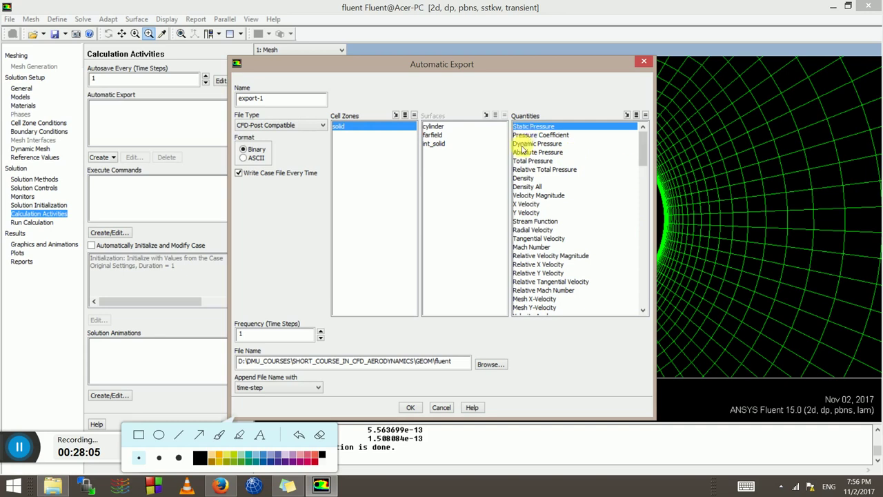
pyautogui.click(581, 137)
pyautogui.click(549, 127)
pyautogui.click(542, 135)
pyautogui.moveTo(541, 131); pyautogui.dragTo(553, 331)
pyautogui.scroll(8, 516, 192)
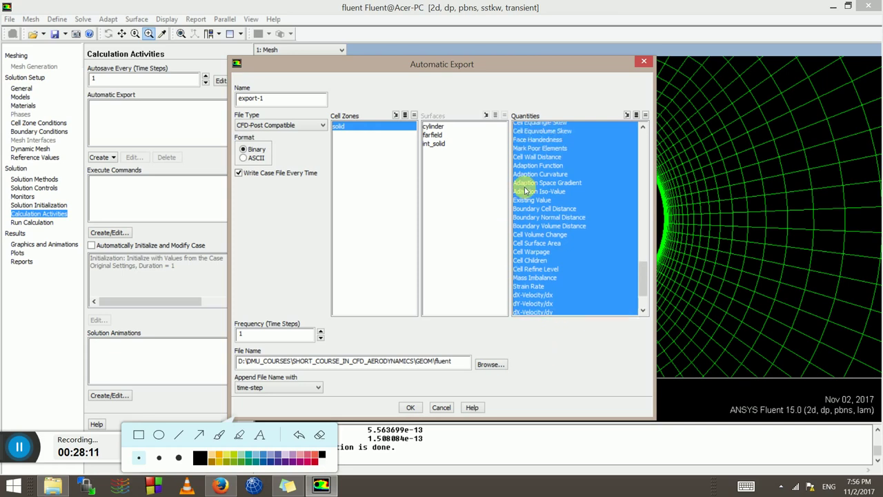
pyautogui.write('1')
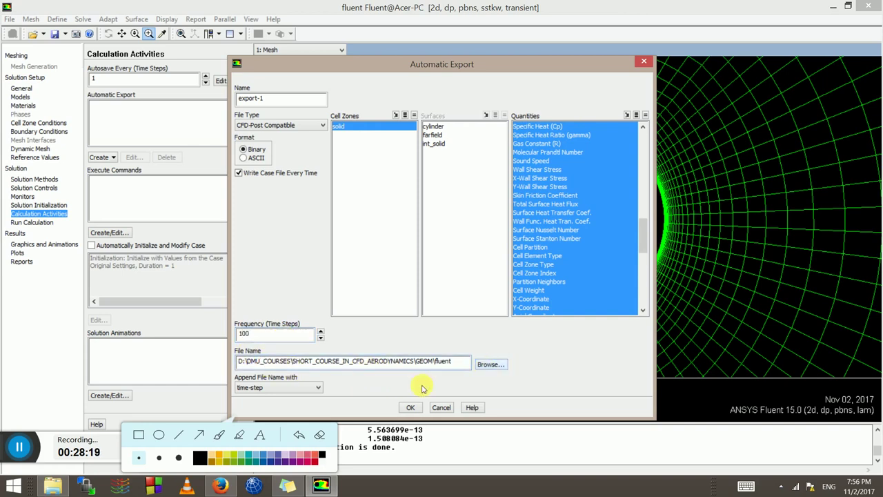
# Review the time-step and flow-time options for the appended file name, and cancel the automatic export
pyautogui.click(292, 389)
pyautogui.click(281, 397)
pyautogui.click(249, 387)
pyautogui.click(248, 386)
pyautogui.click(247, 388)
pyautogui.click(248, 388)
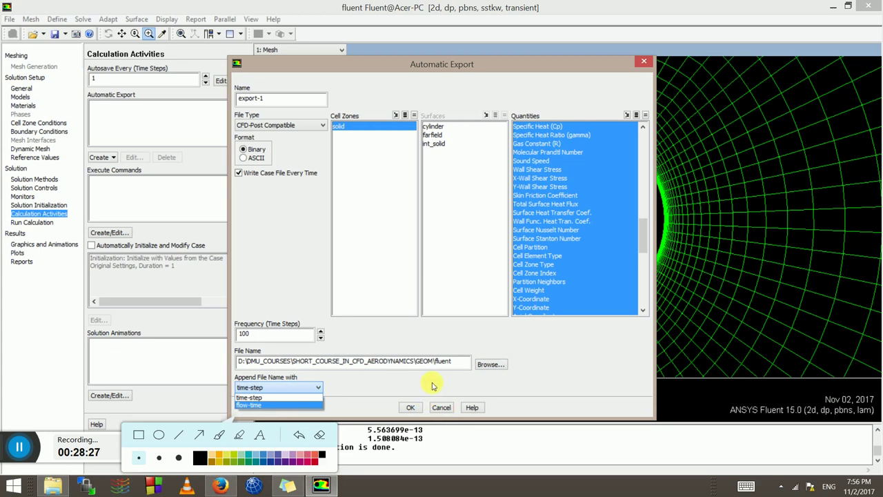
pyautogui.click(439, 408)
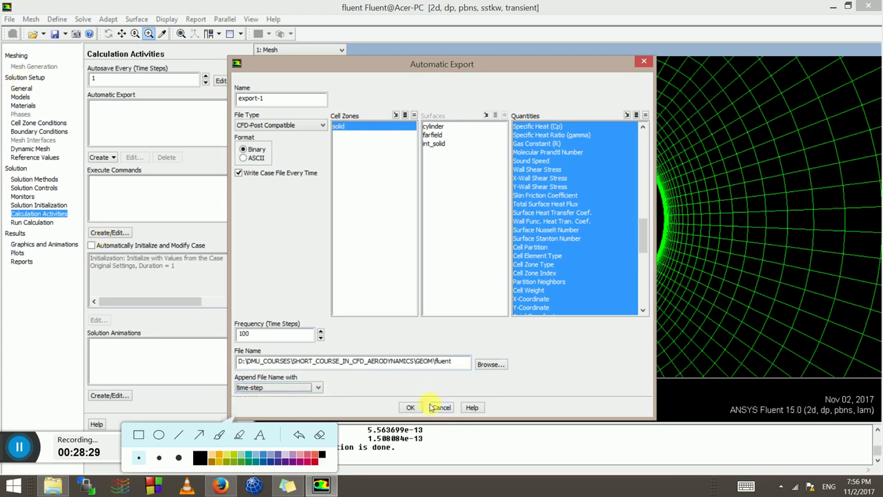
pyautogui.click(440, 408)
# Set the solver's time setting back to Steady
pyautogui.click(21, 88)
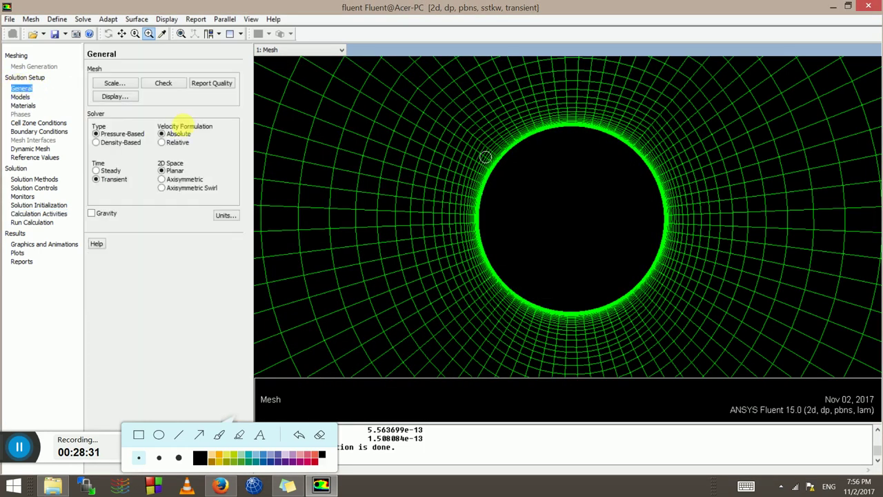
pyautogui.click(111, 171)
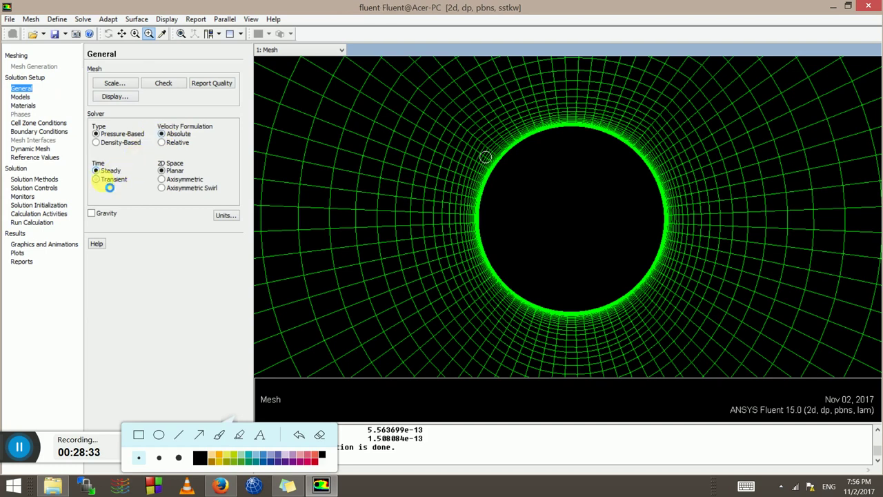
# Run the calculation with 10000 iterations and interrupt it after the first few dozen
pyautogui.click(31, 222)
pyautogui.doubleClick(116, 102)
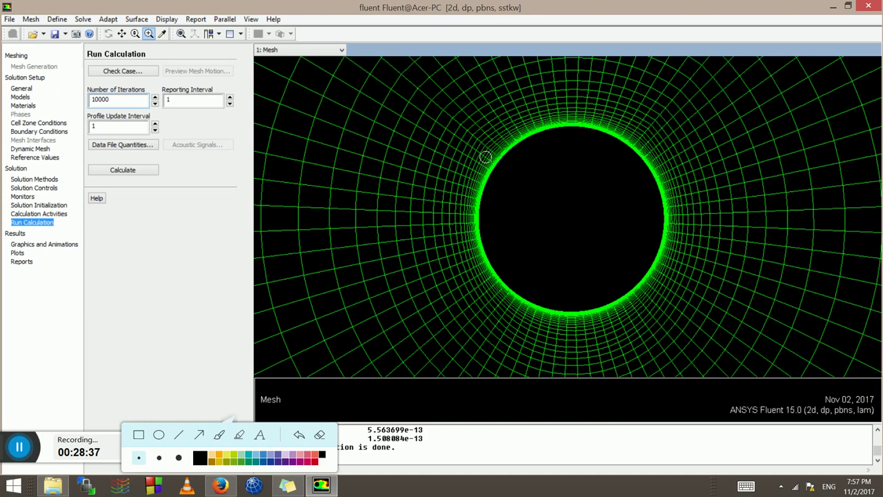
pyautogui.click(124, 171)
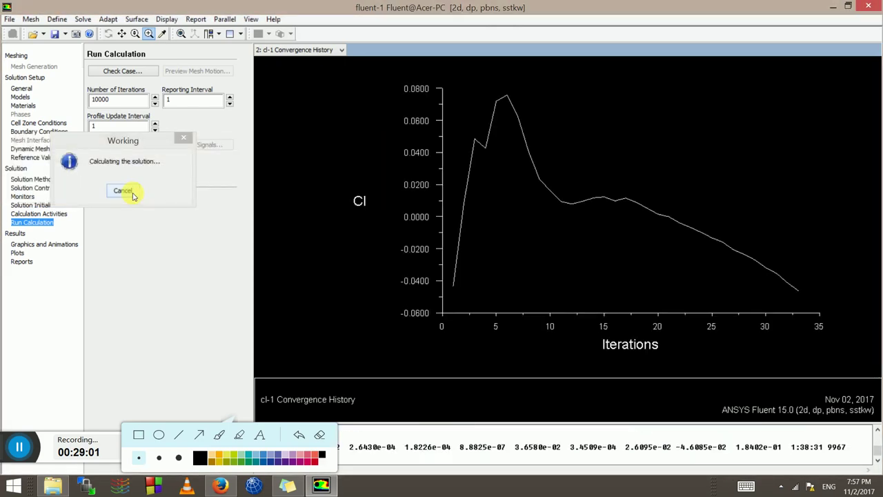
pyautogui.click(131, 189)
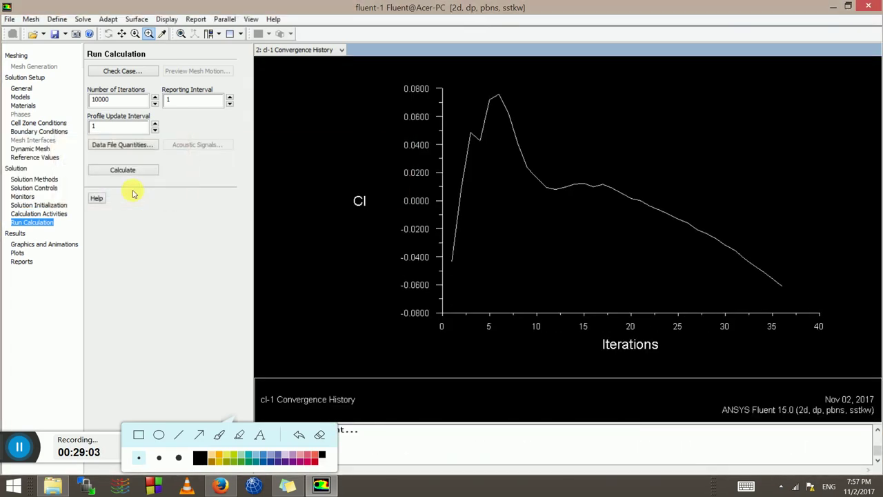
# Enlarge the console and examine the iteration output and the data file writing entries
pyautogui.moveTo(447, 423); pyautogui.dragTo(447, 315)
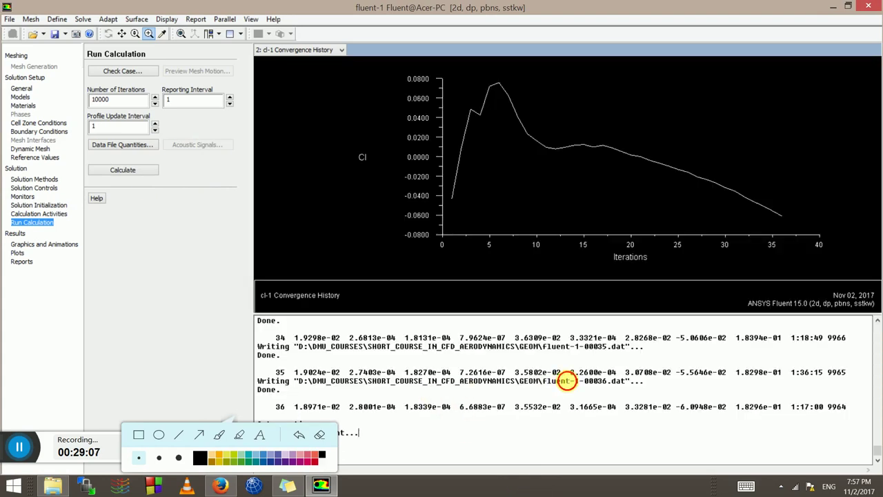
pyautogui.scroll(1, 418, 398)
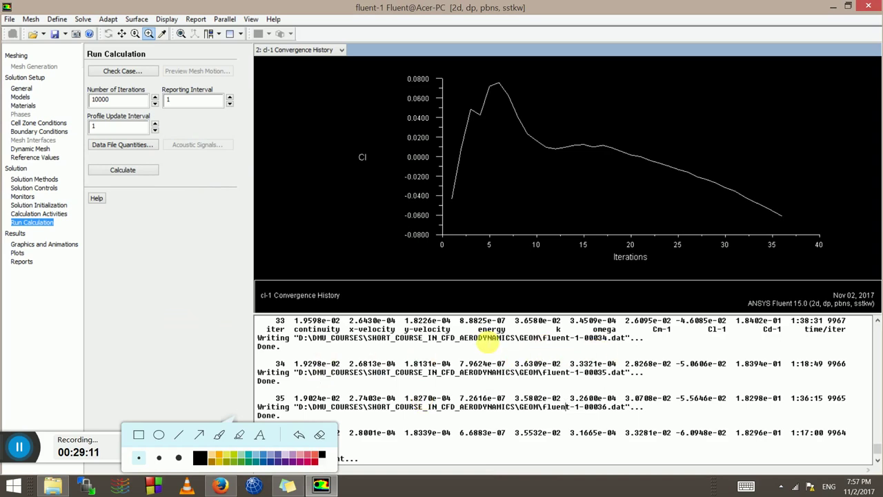
pyautogui.scroll(2, 428, 369)
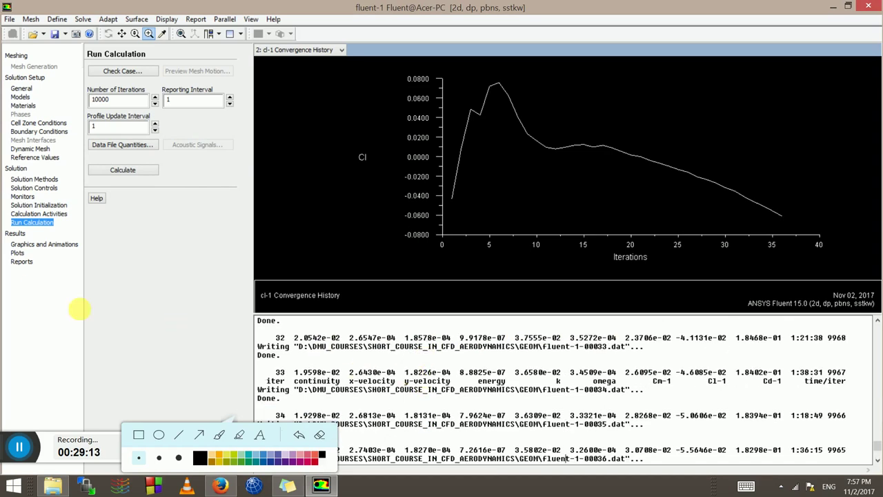
# Change the autosave interval in the calculation activities so that data files are not written at every iteration
pyautogui.click(29, 213)
pyautogui.doubleClick(92, 79)
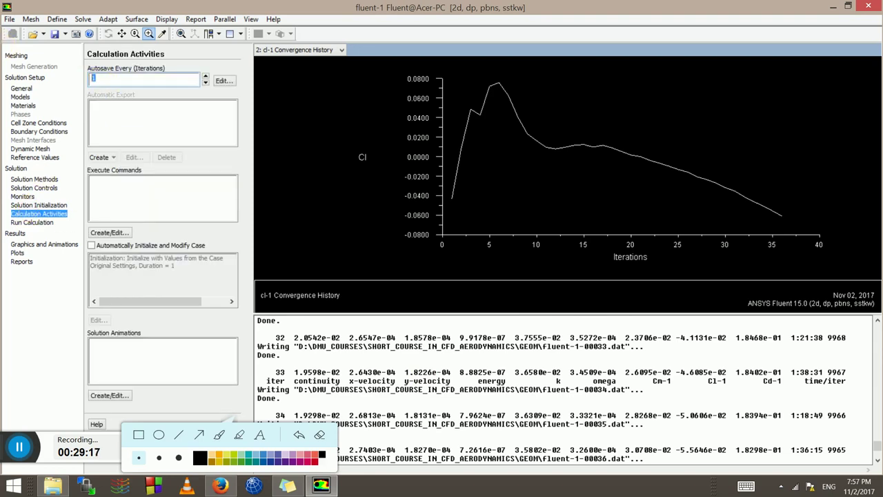
# Resume the calculation with 10000 iterations and interrupt it after some further iterations
pyautogui.click(42, 223)
pyautogui.click(123, 170)
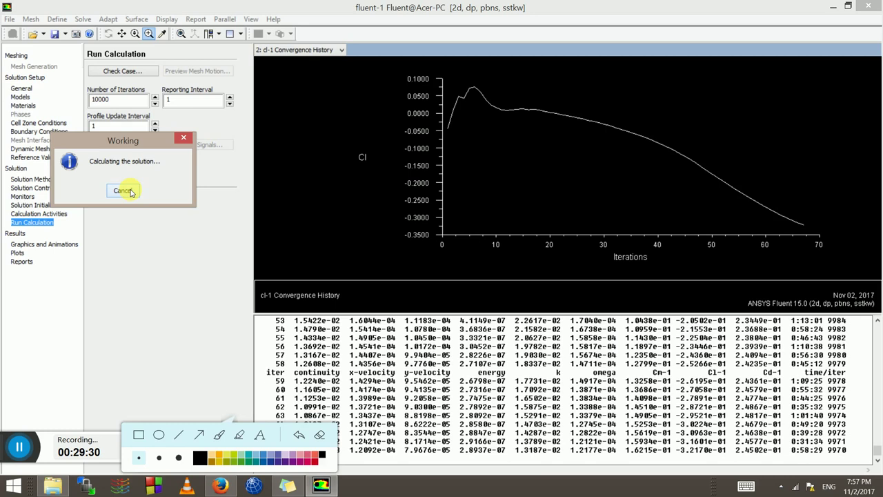
pyautogui.click(122, 190)
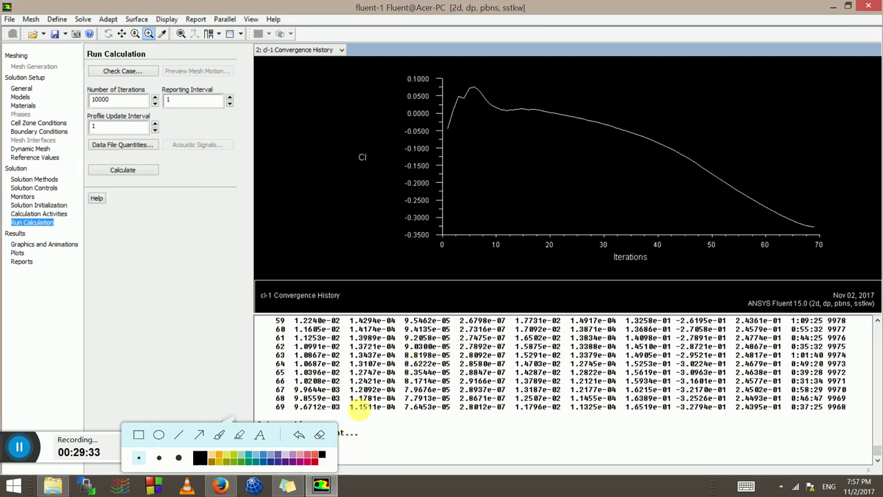
# Examine the moment, lift and drag coefficient columns and the residual columns from continuity to omega in the console output
pyautogui.scroll(1, 669, 414)
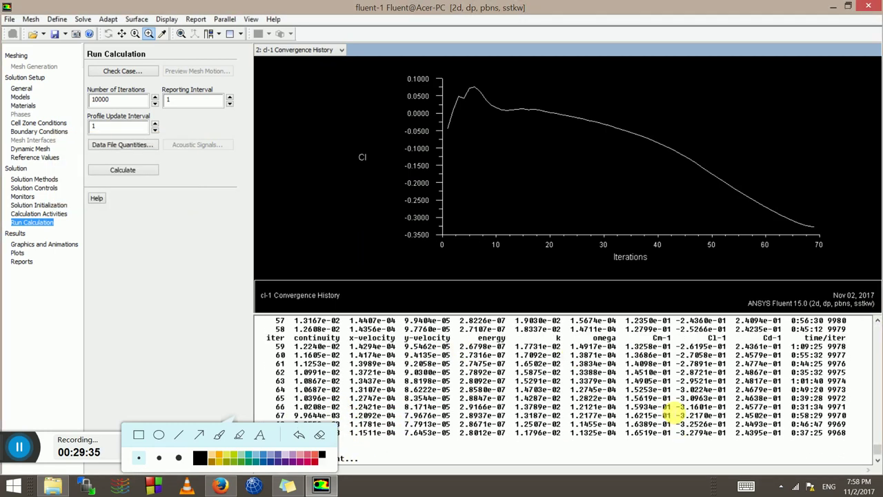
pyautogui.scroll(8, 669, 412)
pyautogui.moveTo(680, 393); pyautogui.dragTo(652, 387)
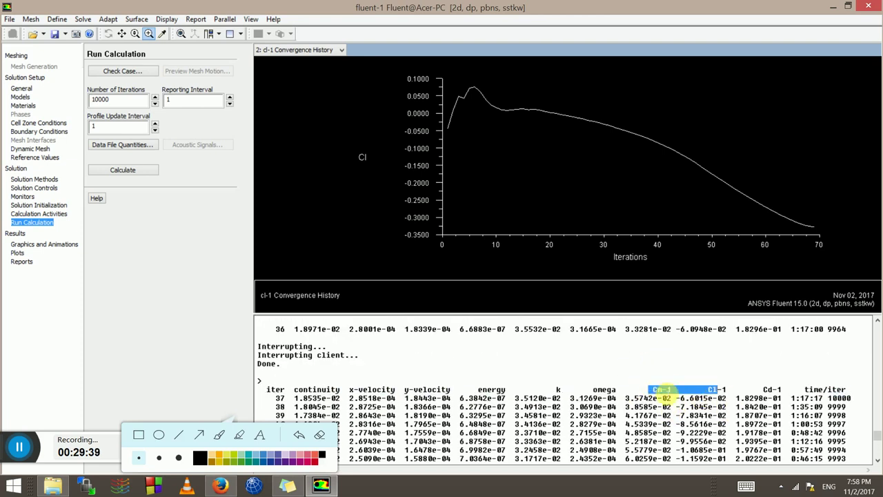
pyautogui.click(715, 390)
pyautogui.doubleClick(771, 389)
pyautogui.doubleClick(660, 390)
pyautogui.scroll(1, 645, 386)
pyautogui.scroll(-1, 627, 377)
pyautogui.moveTo(618, 390); pyautogui.dragTo(343, 391)
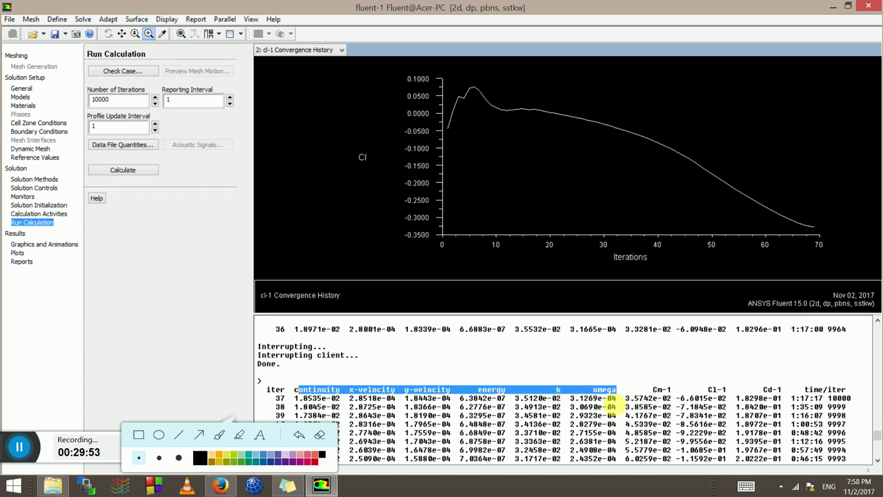
pyautogui.scroll(5, 593, 408)
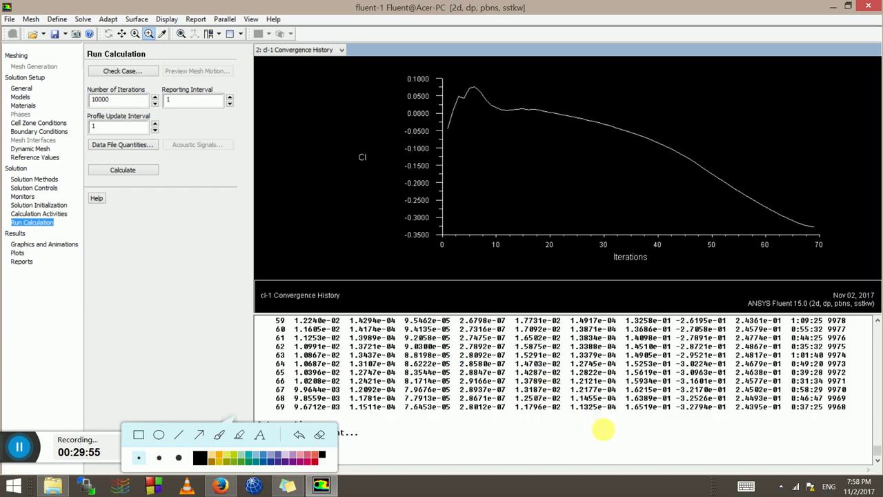
# Switch the graphics window from the lift coefficient history to the scaled residuals plot
pyautogui.click(293, 54)
pyautogui.click(286, 60)
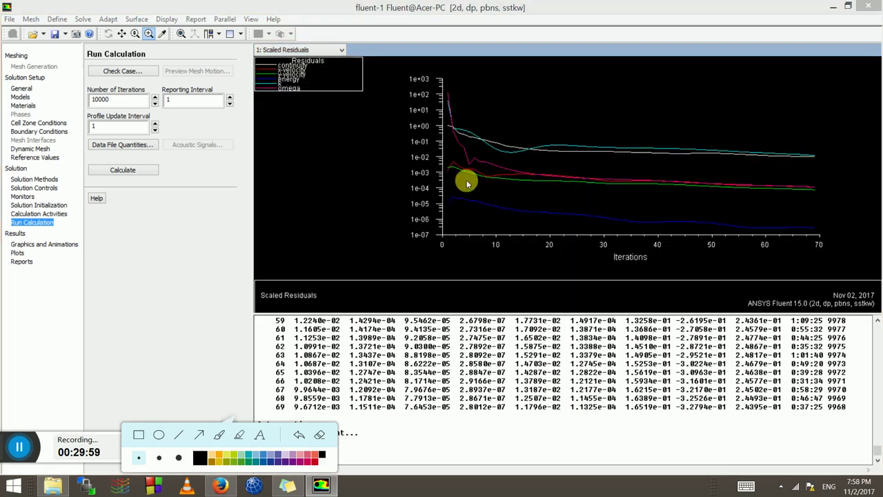